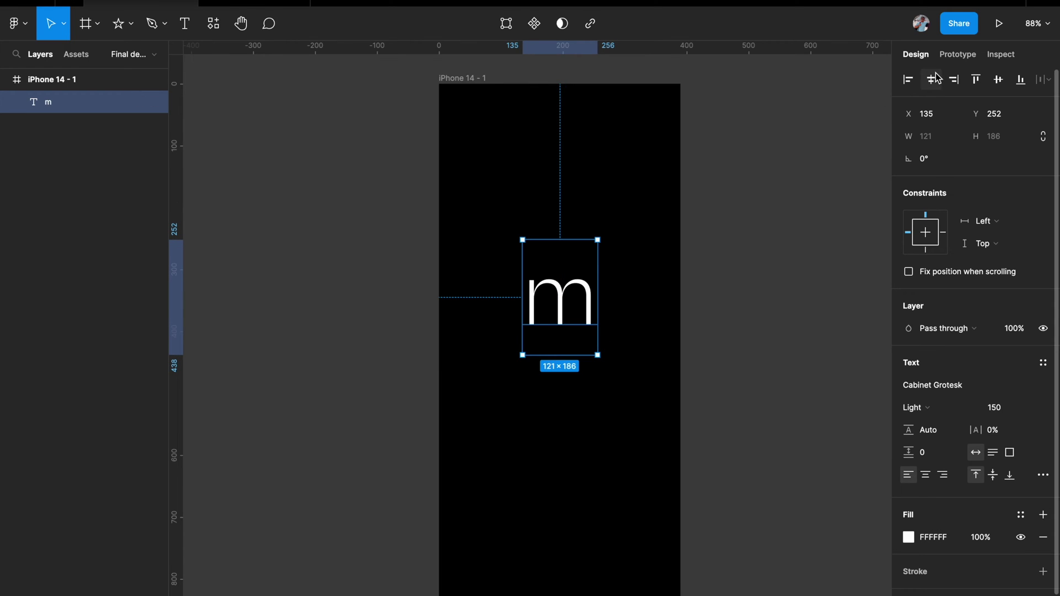
Step: Set the font weight of the "m" text to Extrabold
click(928, 408)
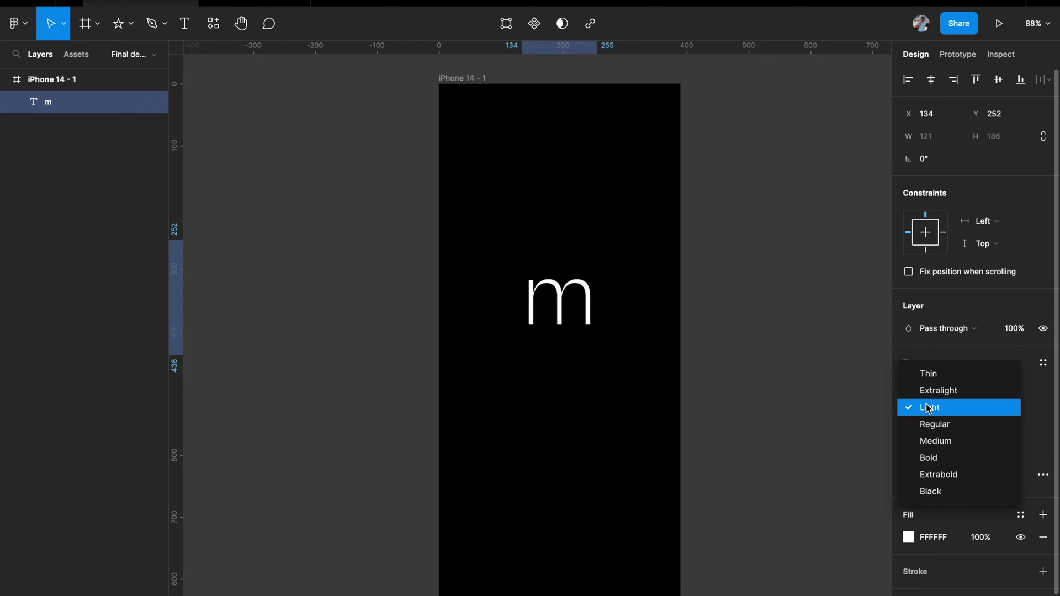
click(930, 458)
click(750, 398)
click(584, 305)
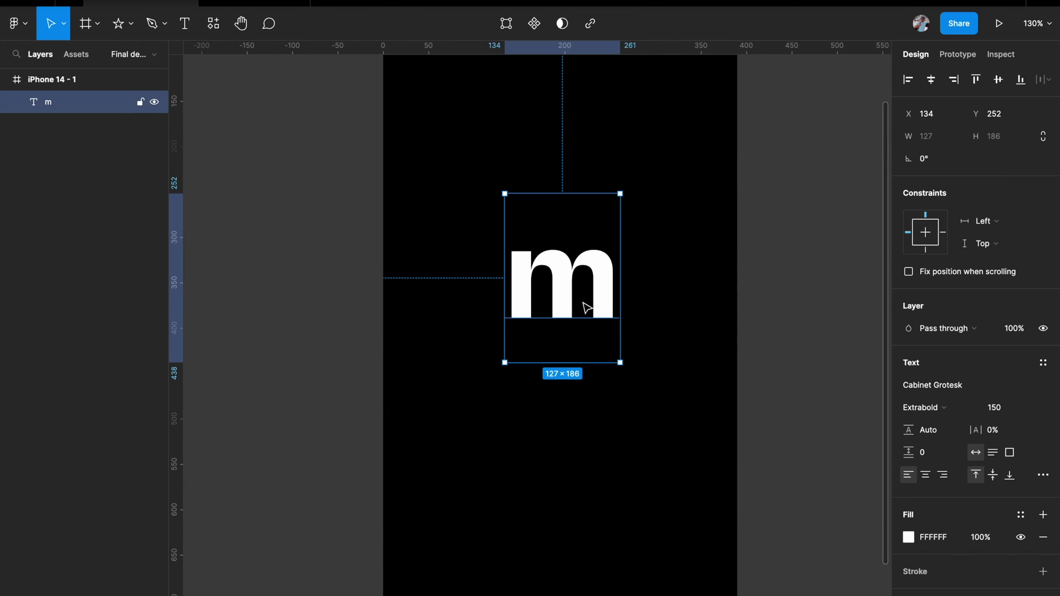
scroll(563, 337, up, 3)
click(780, 233)
scroll(781, 233, down, 2)
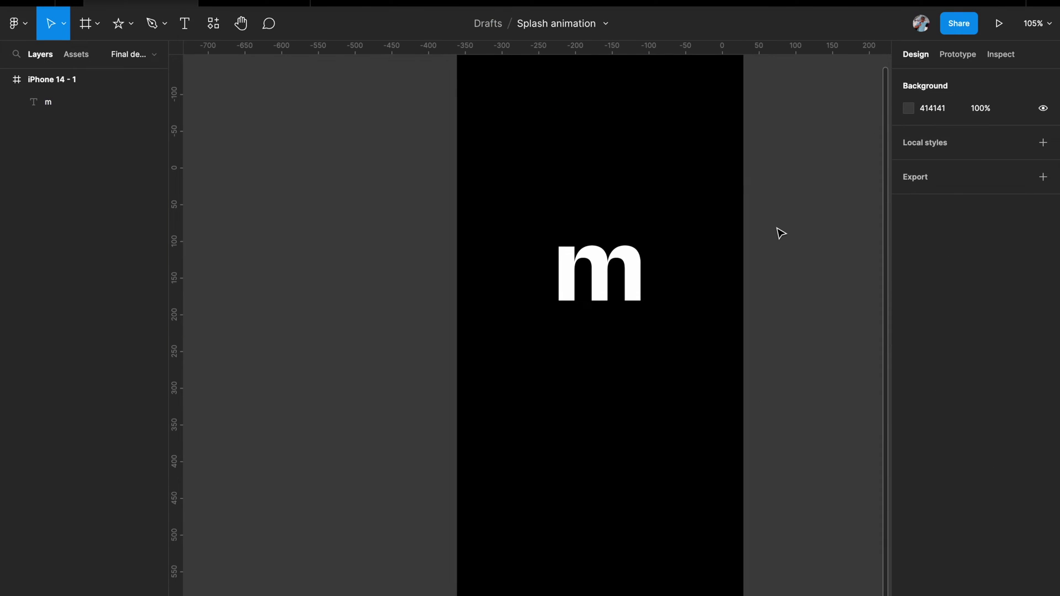
Step: Add the text "Masterclass" directly beneath the m in Light weight at size 24
scroll(690, 293, right, 1)
key(t)
click(541, 363)
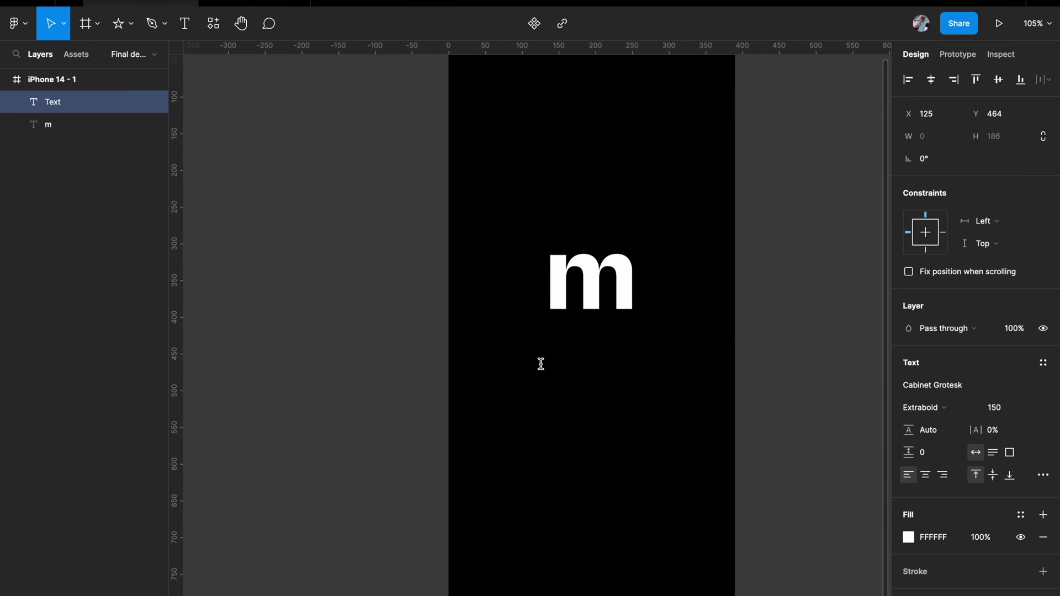
text(Masterclass)
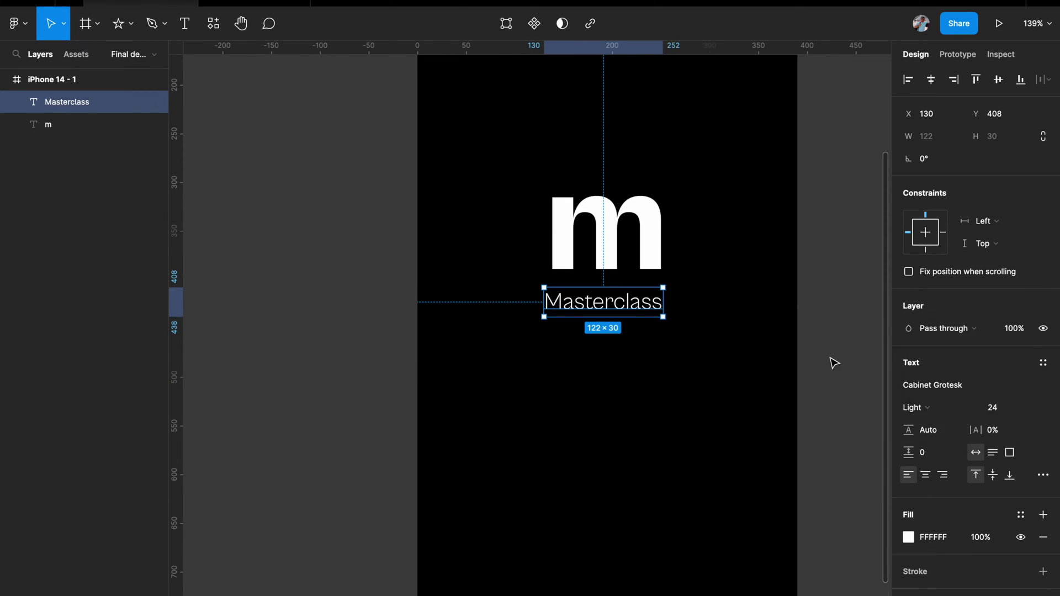
scroll(610, 296, down, 2)
scroll(610, 296, up, 3)
click(610, 296)
click(646, 353)
scroll(771, 360, down, 4)
click(772, 360)
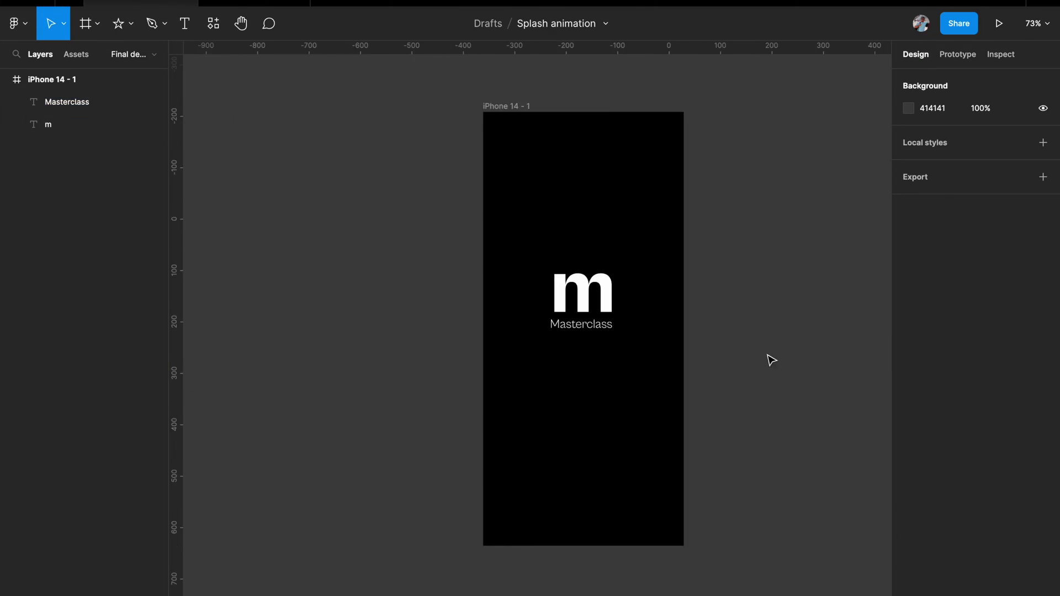
Step: Convert the "m" text into a vector shape with Outline Stroke
scroll(771, 360, up, 2)
click(605, 317)
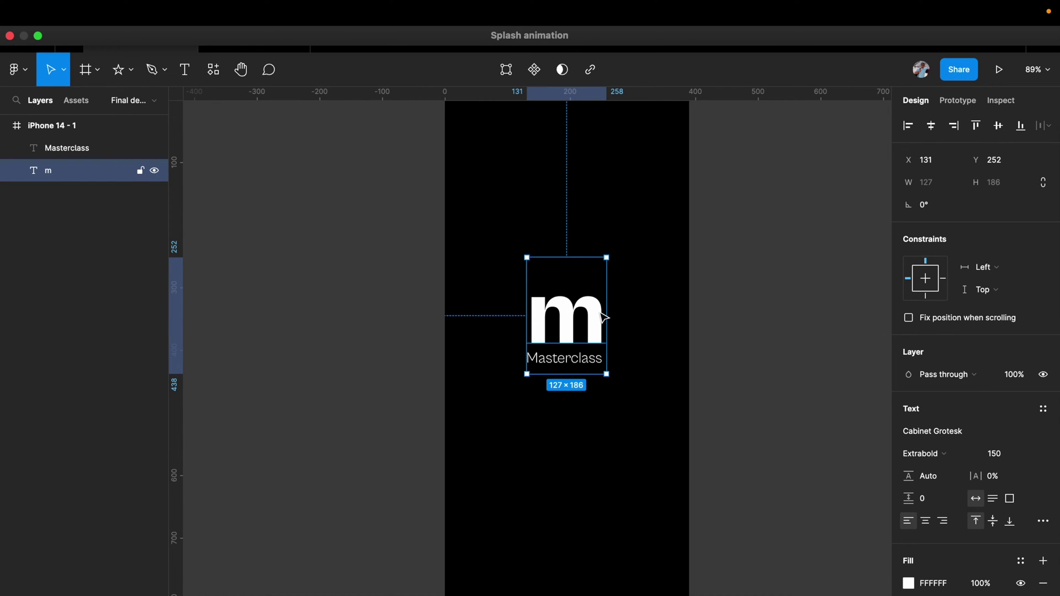
mouse_move(438, 3)
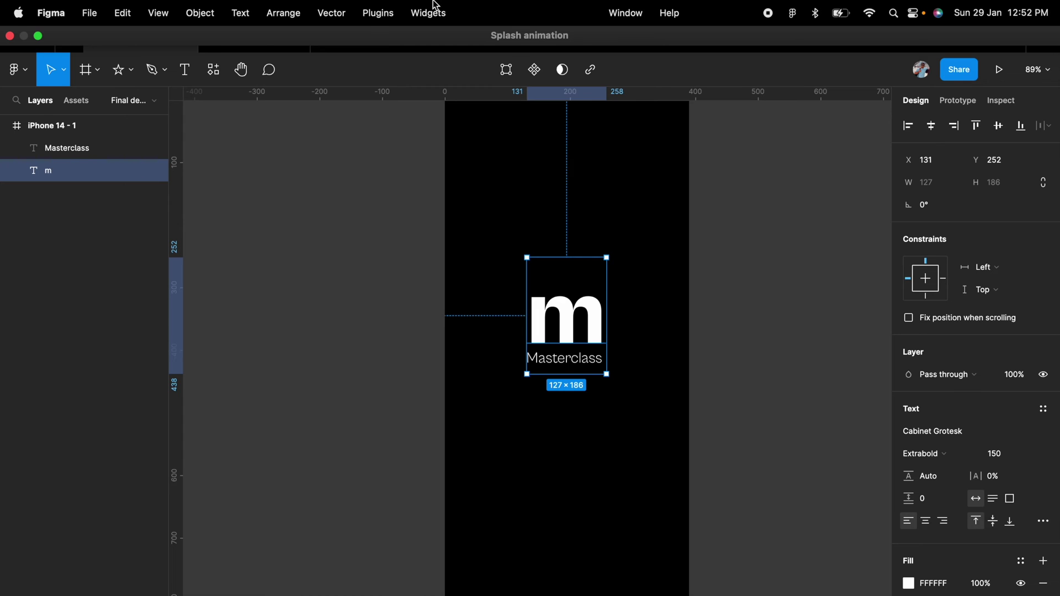
click(200, 15)
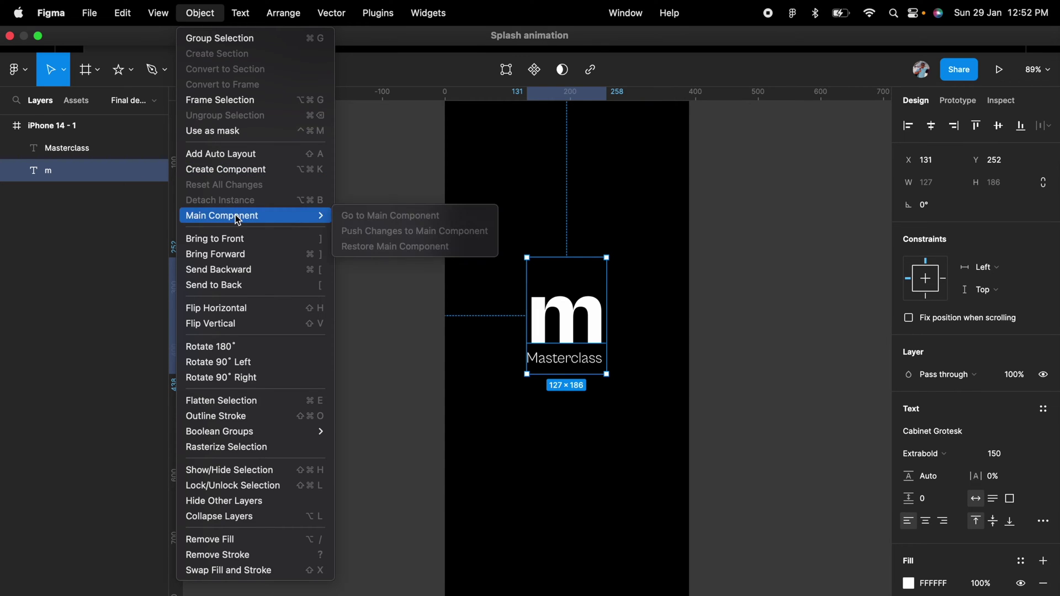
mouse_move(256, 435)
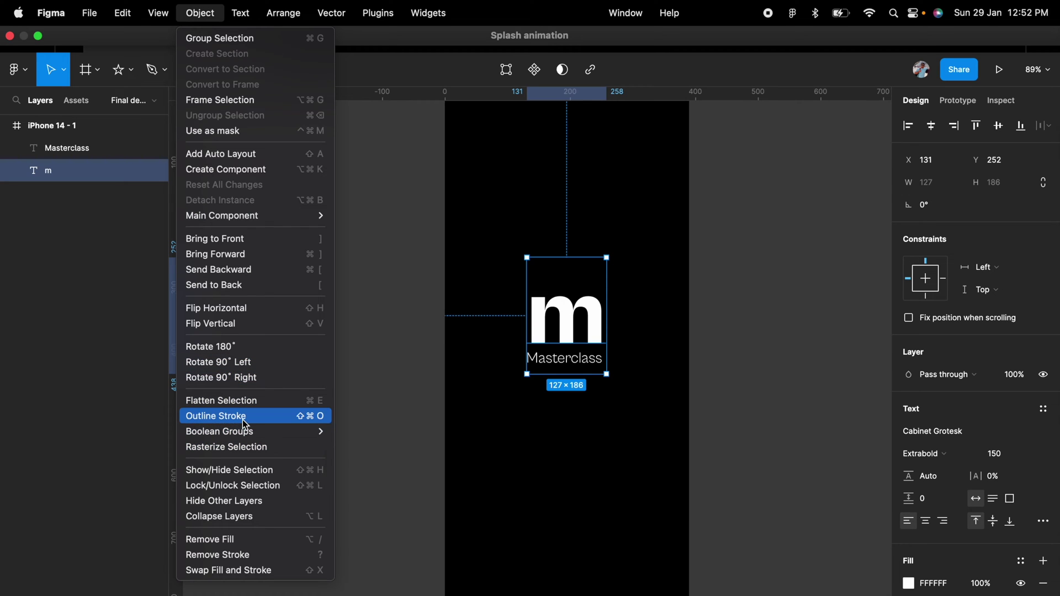
click(246, 424)
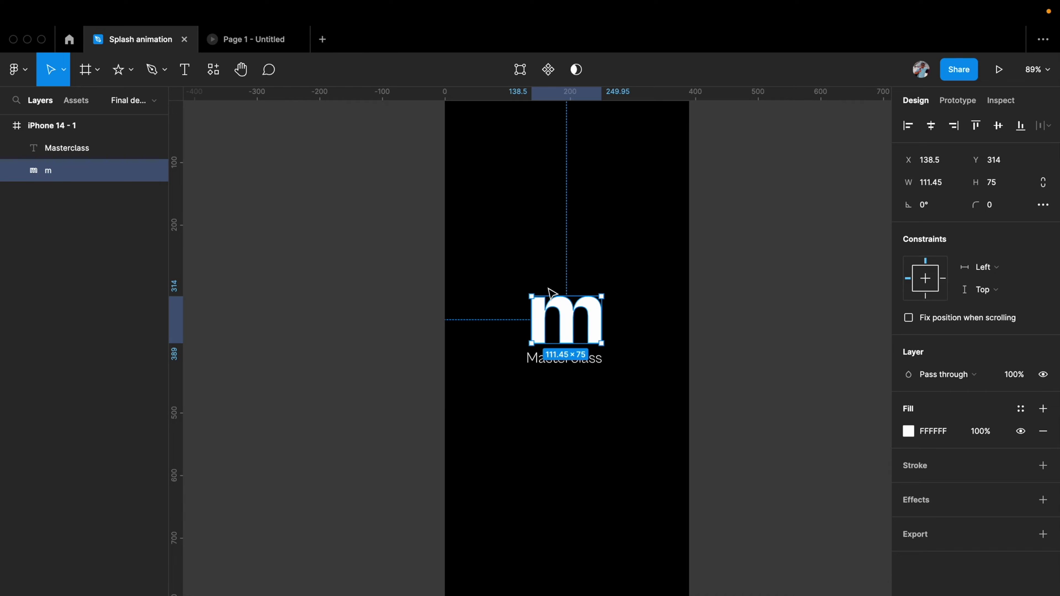
click(820, 447)
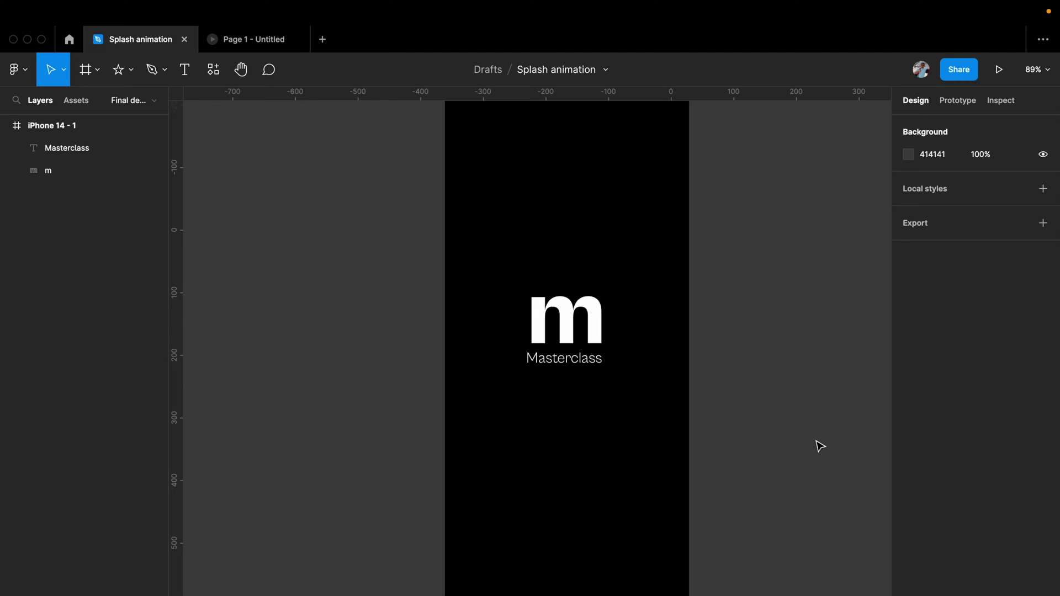
Step: Change the m's fill to a linear gradient and set its first stop's colour to 8C6B2E
click(590, 311)
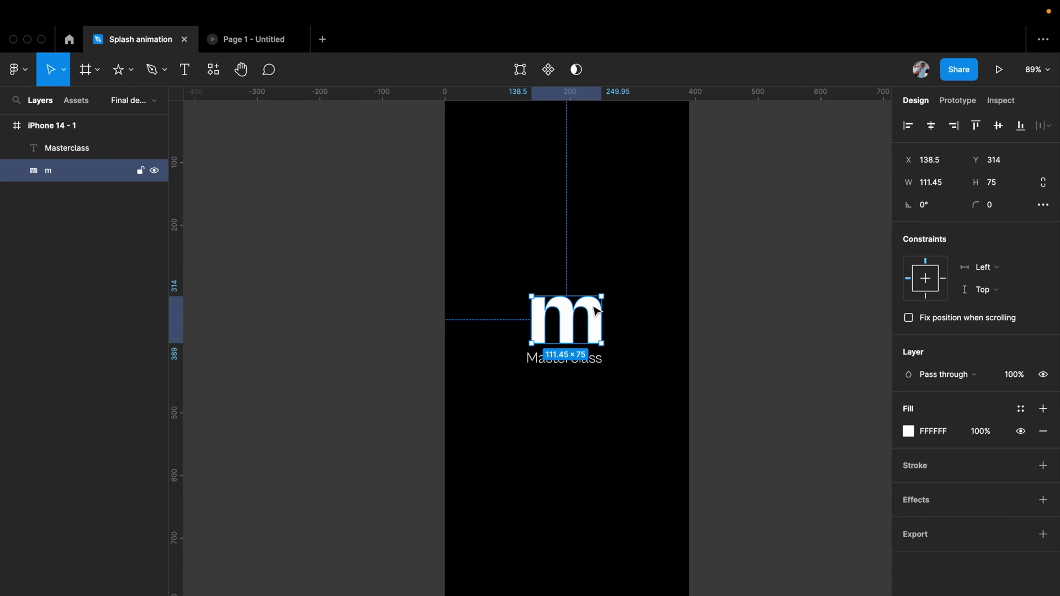
click(908, 431)
click(778, 324)
click(773, 339)
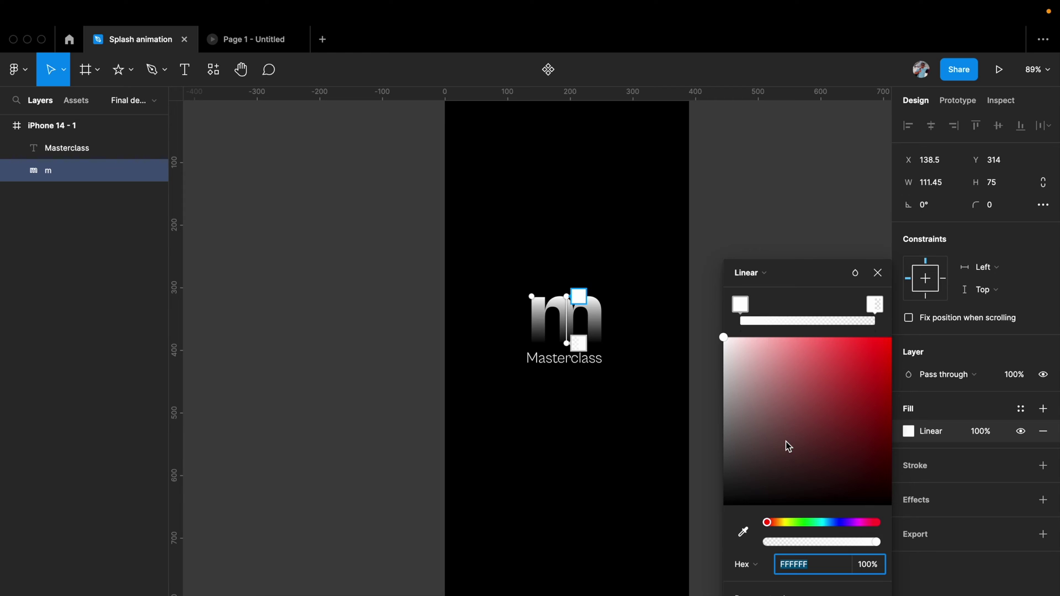
text(8C6232)
key(Return)
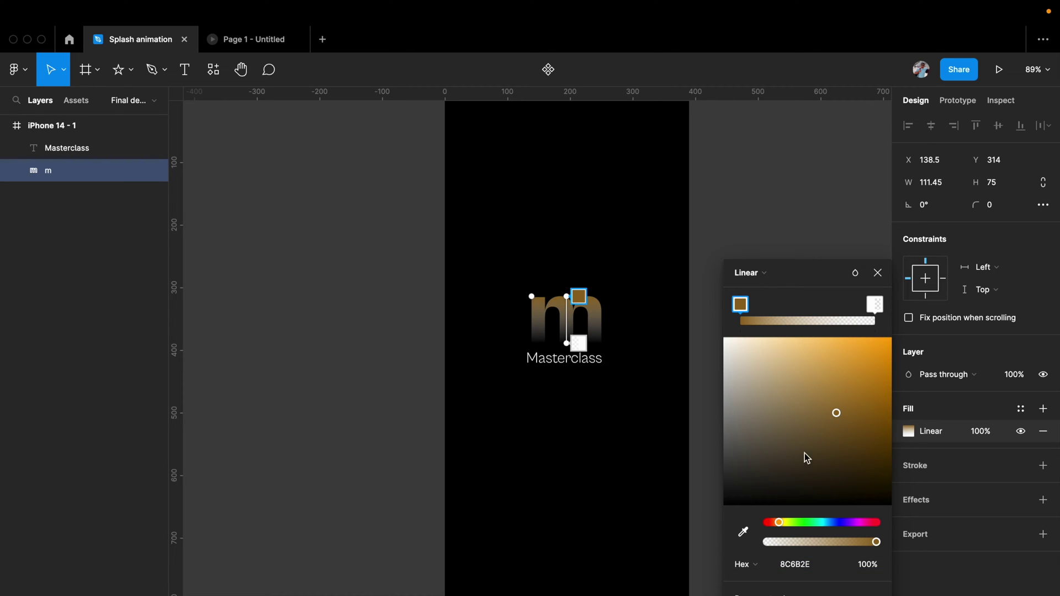
Step: Set the gradient's end stop to an opaque light gold and angle the gradient diagonally across the m from dark upper left to light lower right
click(875, 306)
click(793, 564)
key(ctrl+v)
key(Return)
drag(567, 296, 495, 347)
click(706, 315)
scroll(840, 291, down, 2)
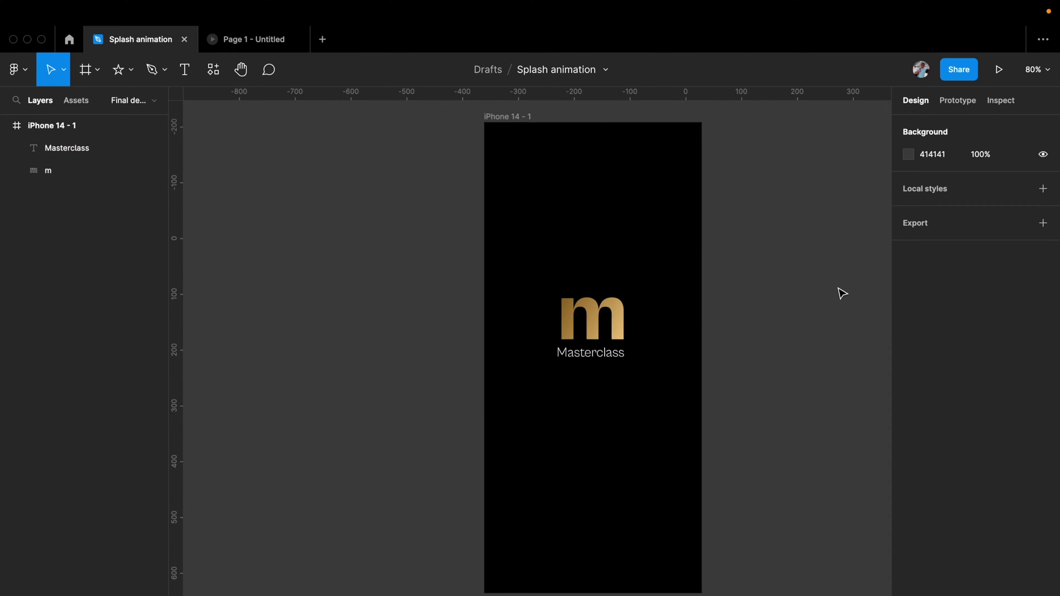
Step: Move the m out of the iPhone frame onto the empty canvas beside it, at about X 499, Y 71
scroll(622, 379, up, 3)
scroll(625, 381, right, 1)
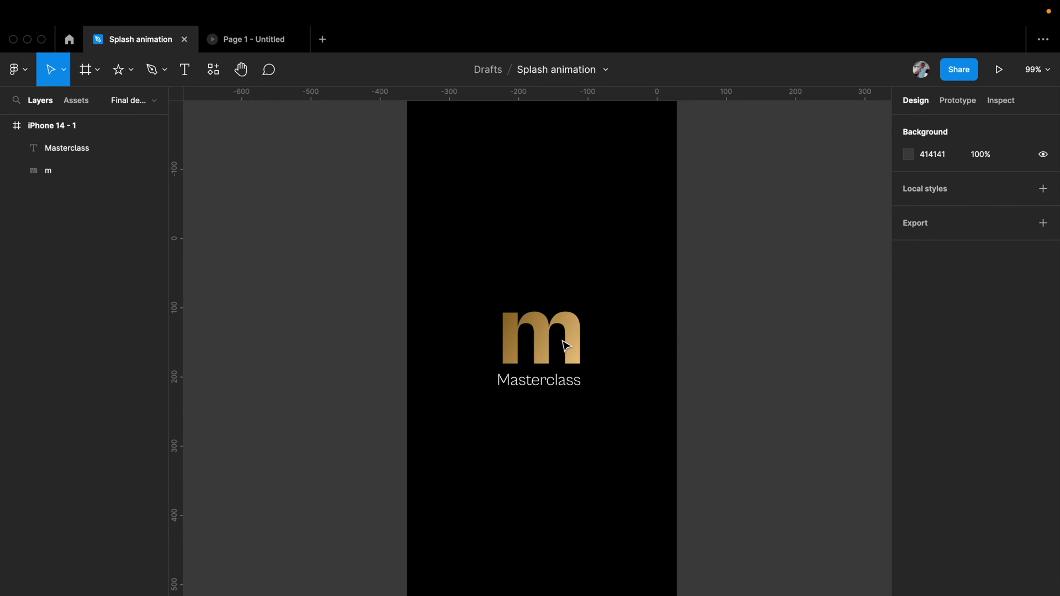
scroll(564, 343, down, 3)
scroll(566, 345, right, 2)
scroll(566, 345, down, 1)
drag(540, 327, 889, 310)
scroll(638, 367, right, 9)
scroll(638, 368, up, 1)
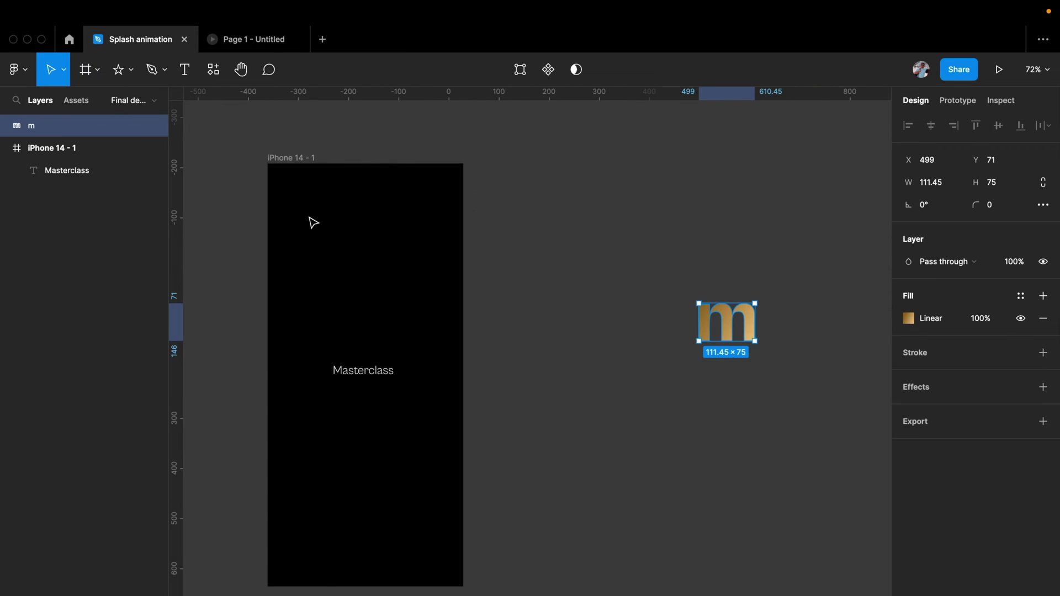
Step: Duplicate the m in place on the canvas
click(301, 159)
scroll(522, 286, right, 5)
scroll(522, 286, up, 5)
click(522, 286)
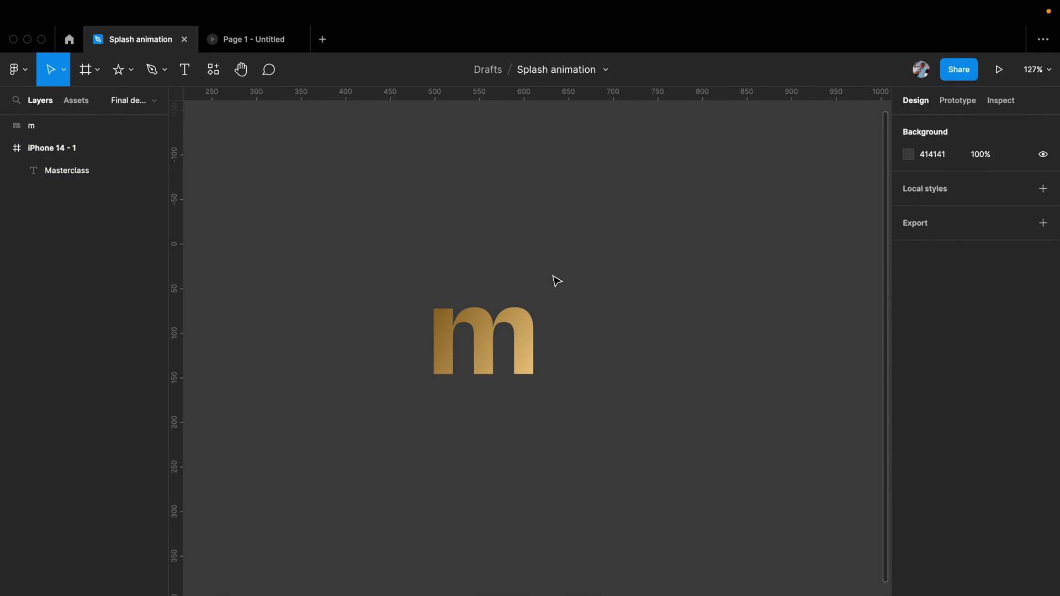
scroll(554, 279, left, 2)
click(538, 301)
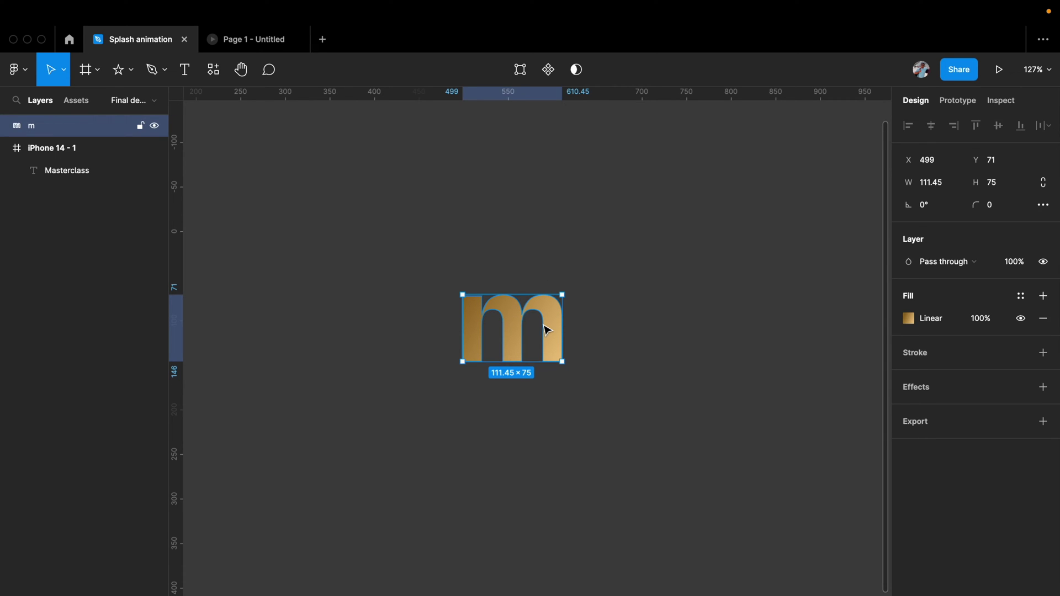
key(super+d)
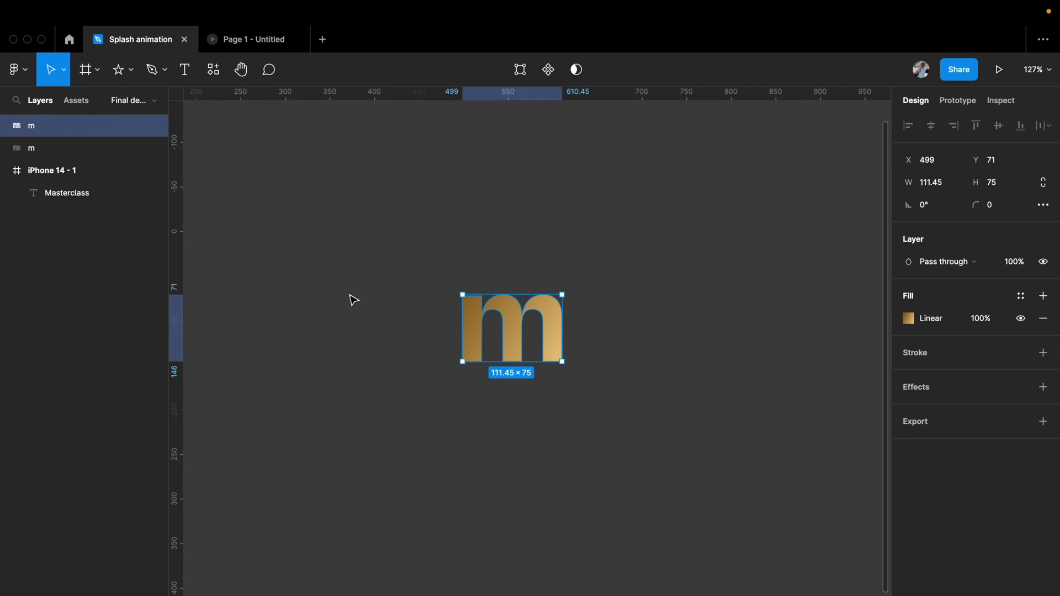
key(Escape)
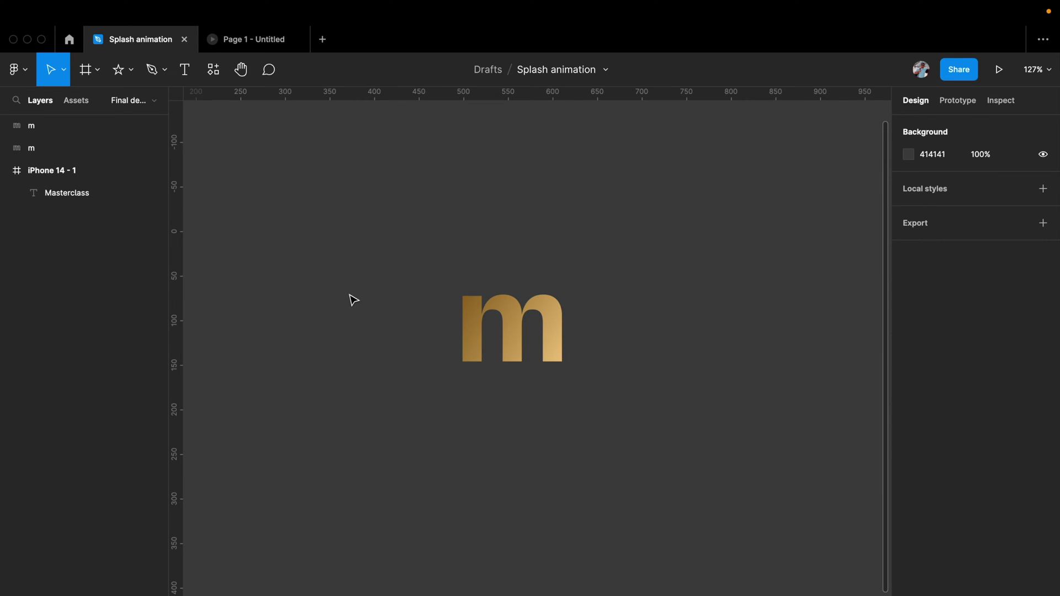
Step: Draw a straight diagonal line descending to the right across the m with the Pen tool, about 221 wide and 83.5 high
scroll(354, 300, right, 2)
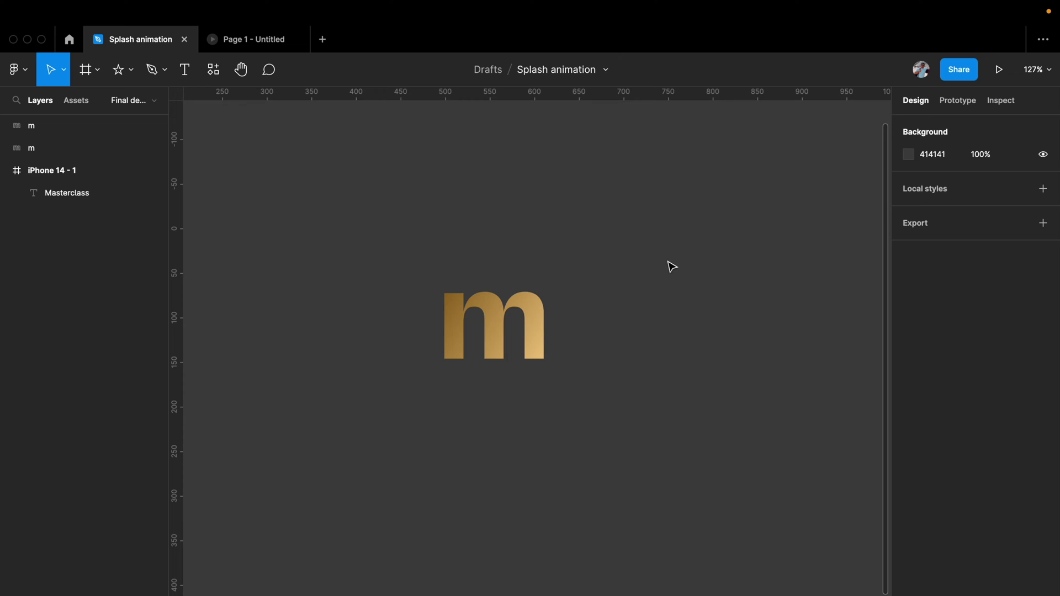
scroll(469, 394, up, 3)
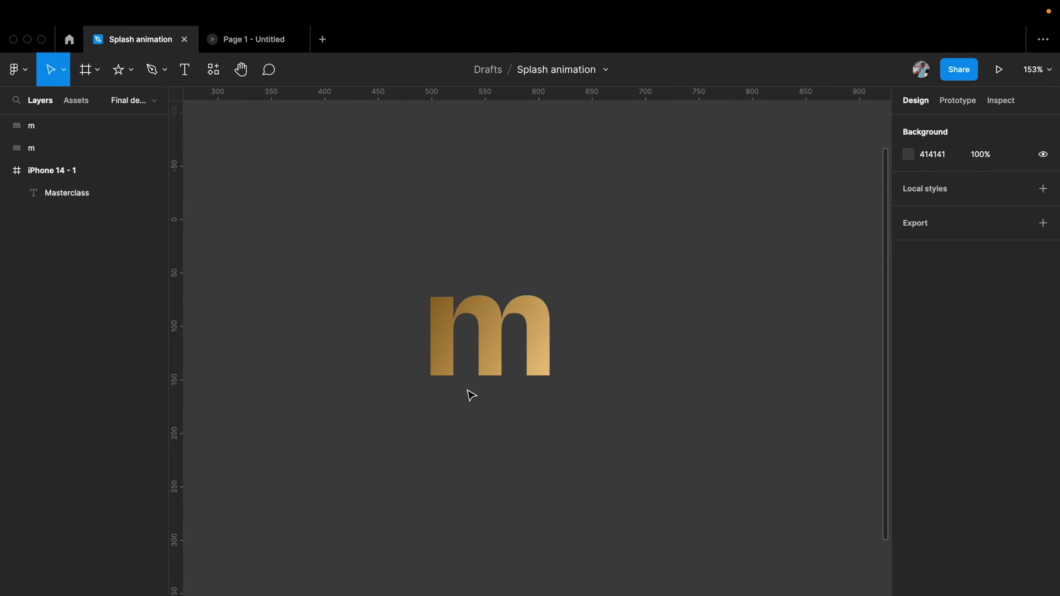
key(p)
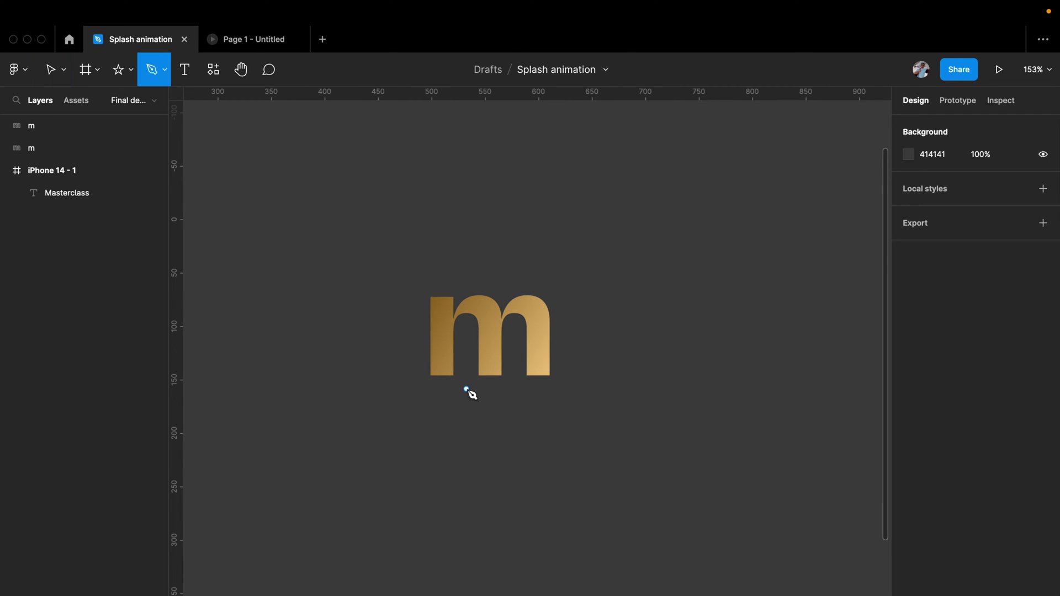
click(378, 303)
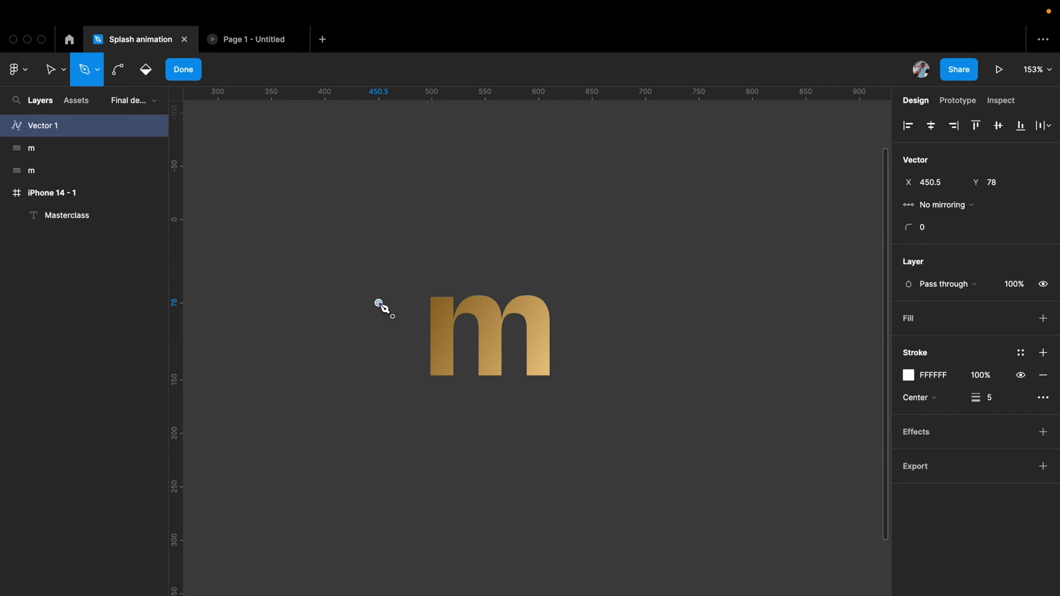
click(616, 392)
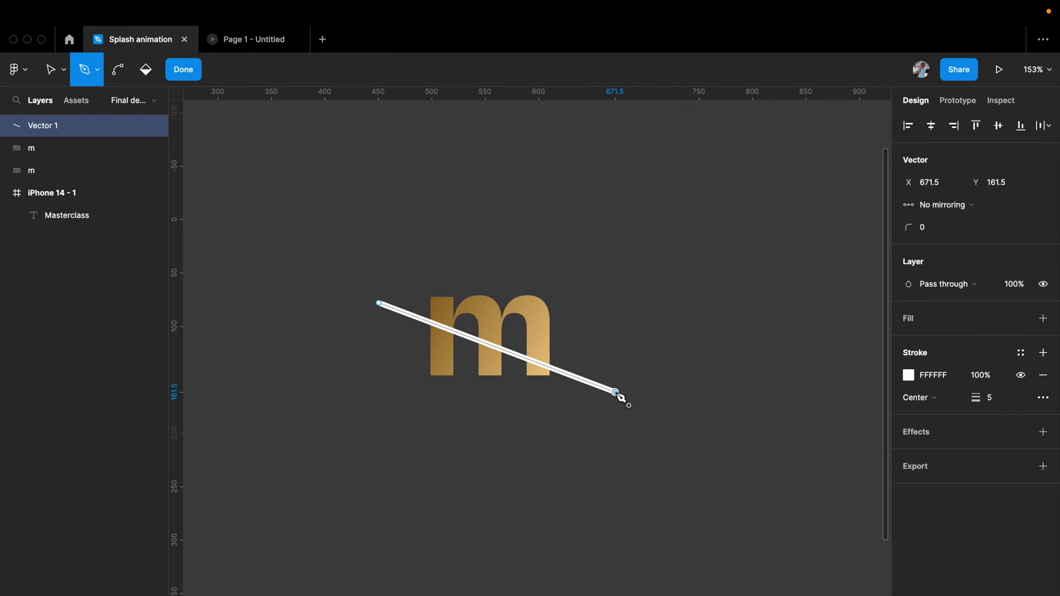
key(Escape)
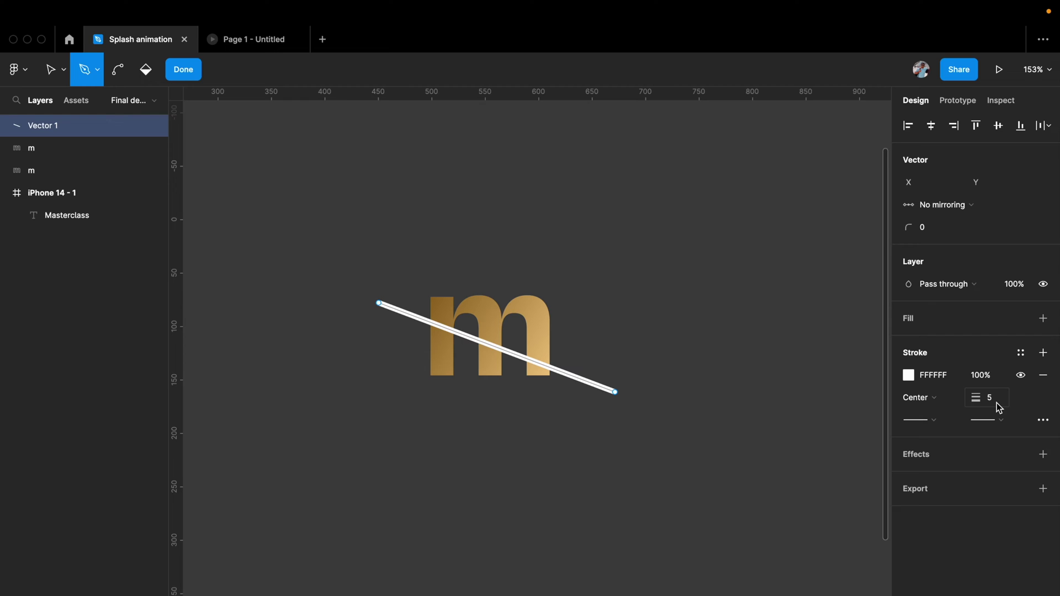
key(Escape)
key(Escape)
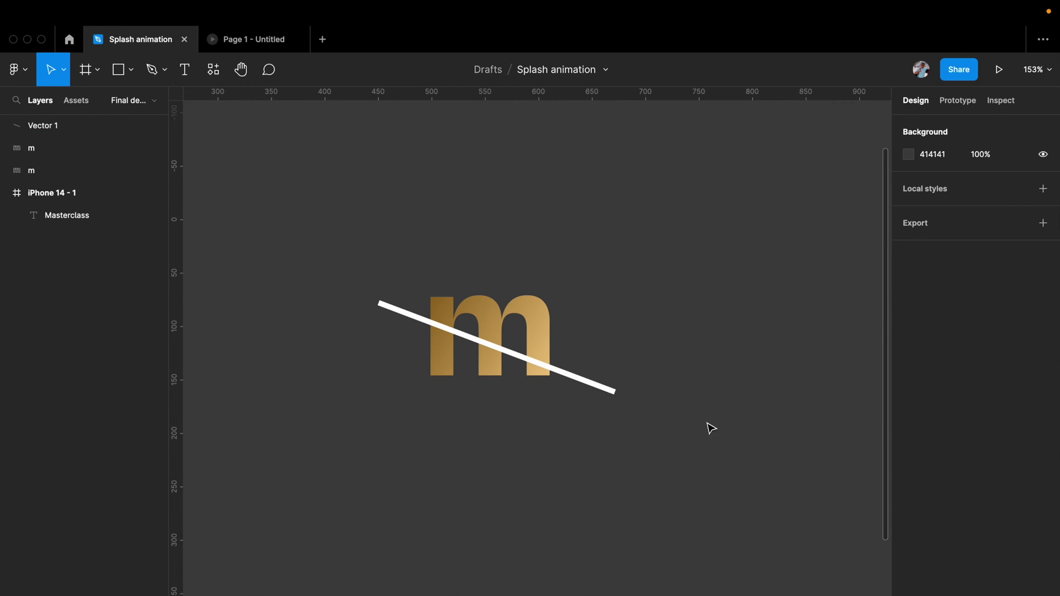
Step: Duplicate the diagonal line and offset the copy 10 px downward
click(615, 393)
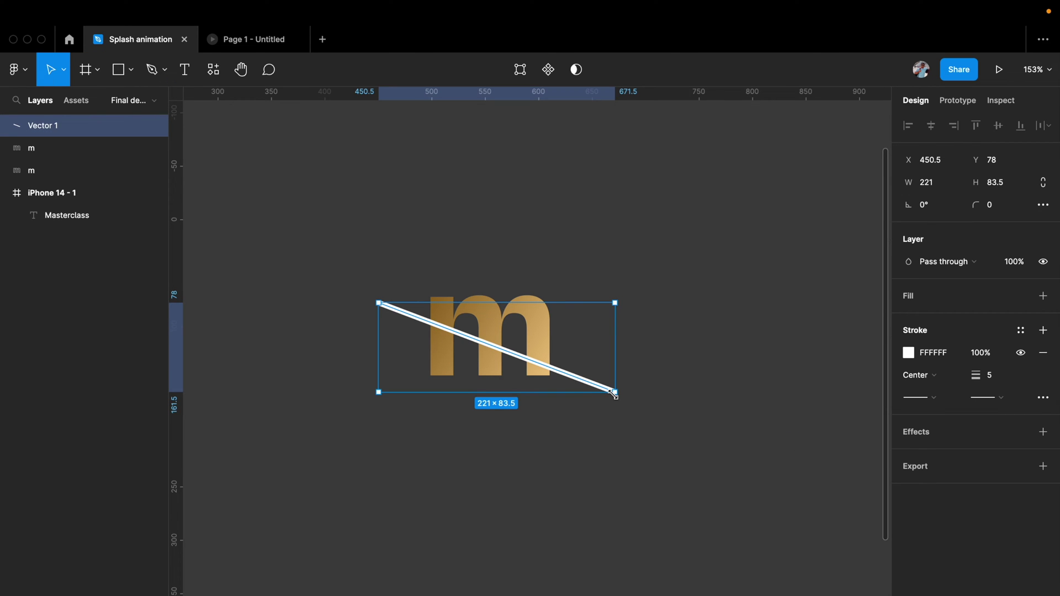
key(super+d)
key(shift+Down)
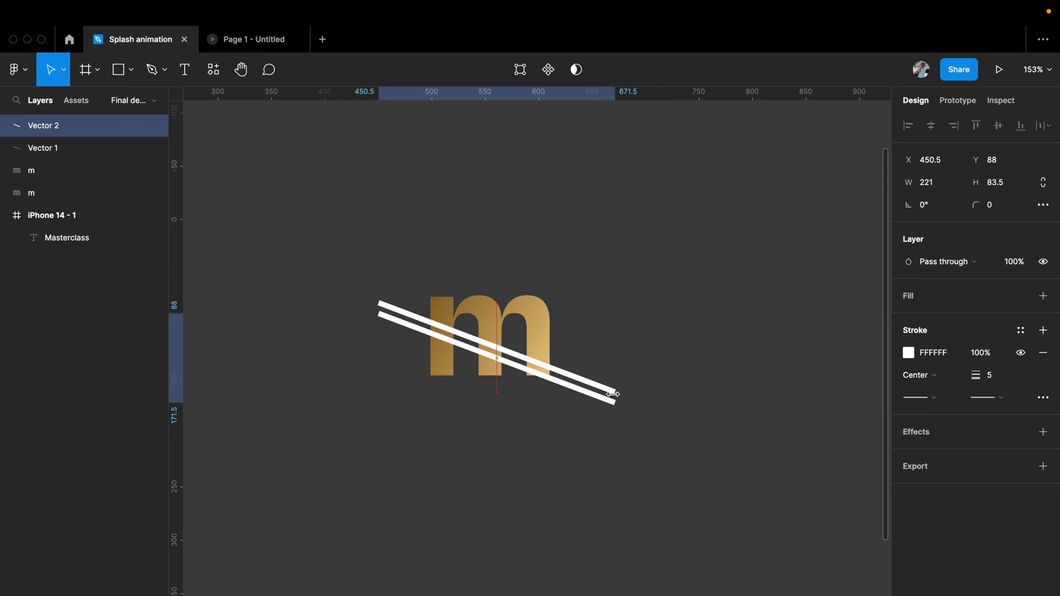
Step: Move both diagonal lines together down and left over the lower part of the m, to about X 401.5 with the upper line at Y 92
scroll(464, 392, up, 5)
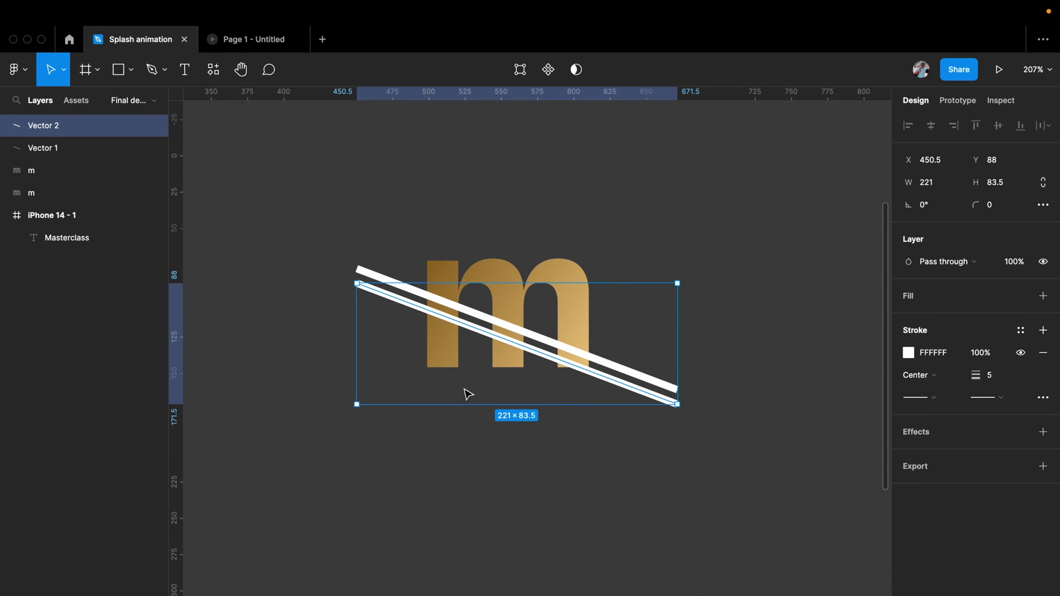
shift+click(524, 316)
key(shift+Down)
key(shift+Down)
key(shift+Left)
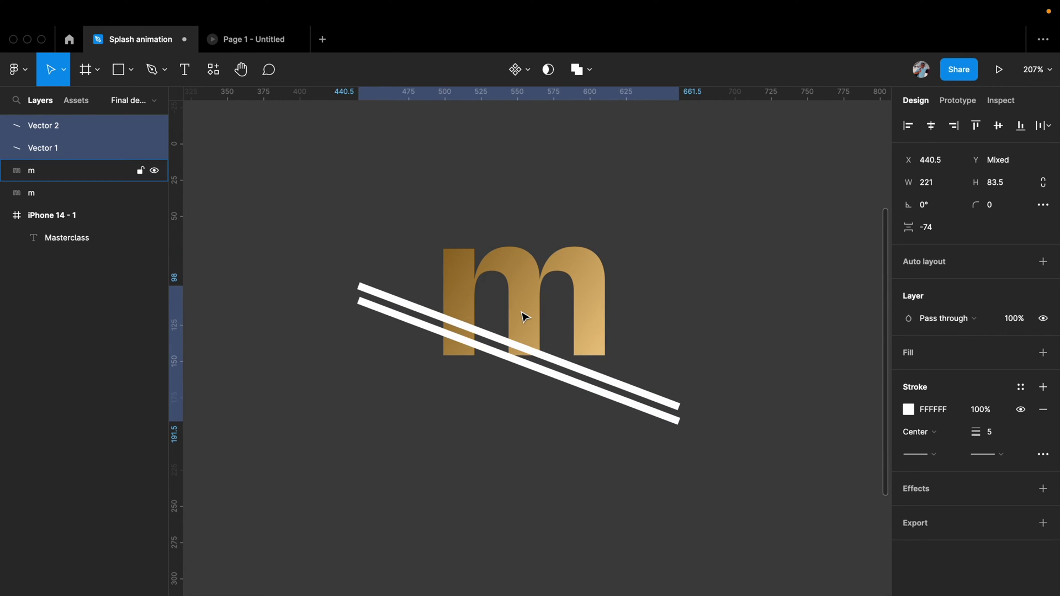
key(shift+Left)
key(Up)
key(Up)
key(Up)
key(Up)
key(Up)
key(Up)
key(shift+Left)
key(shift+Left)
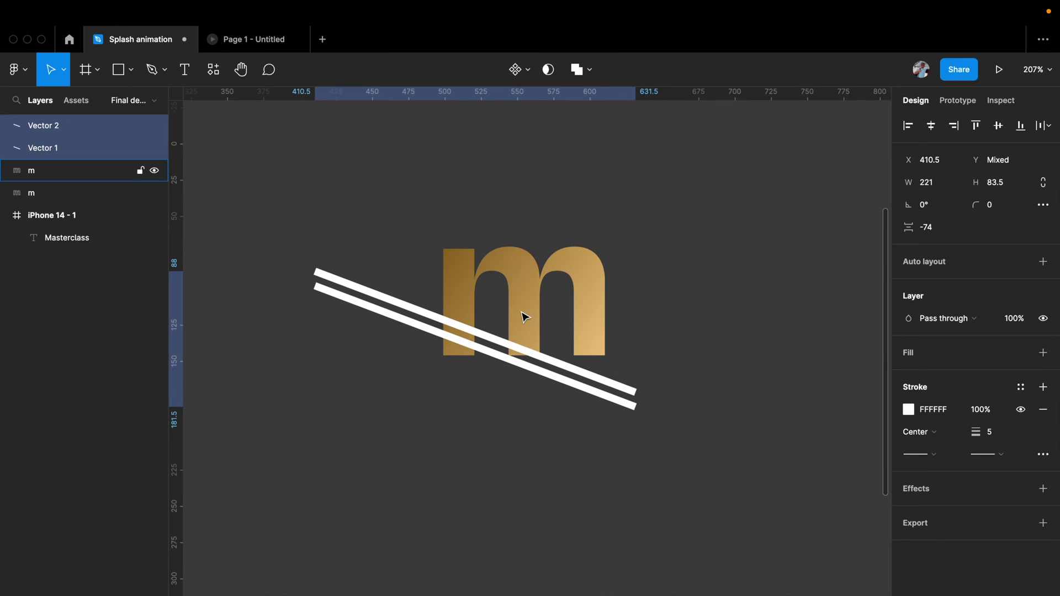
key(shift+Left)
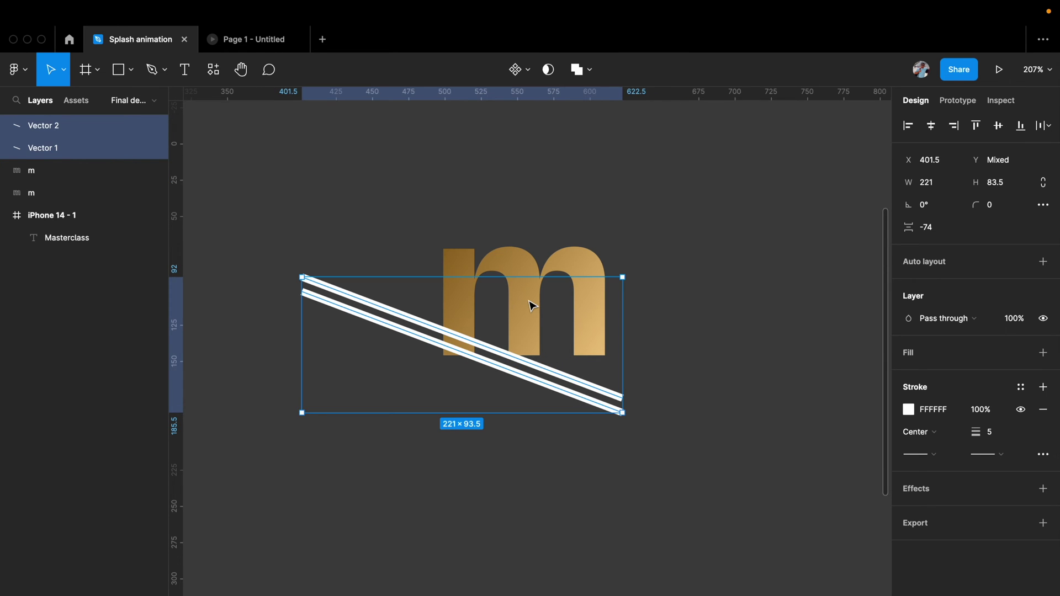
Step: Convert the strokes of both diagonal lines to outlined shapes with Outline Stroke
mouse_move(176, 32)
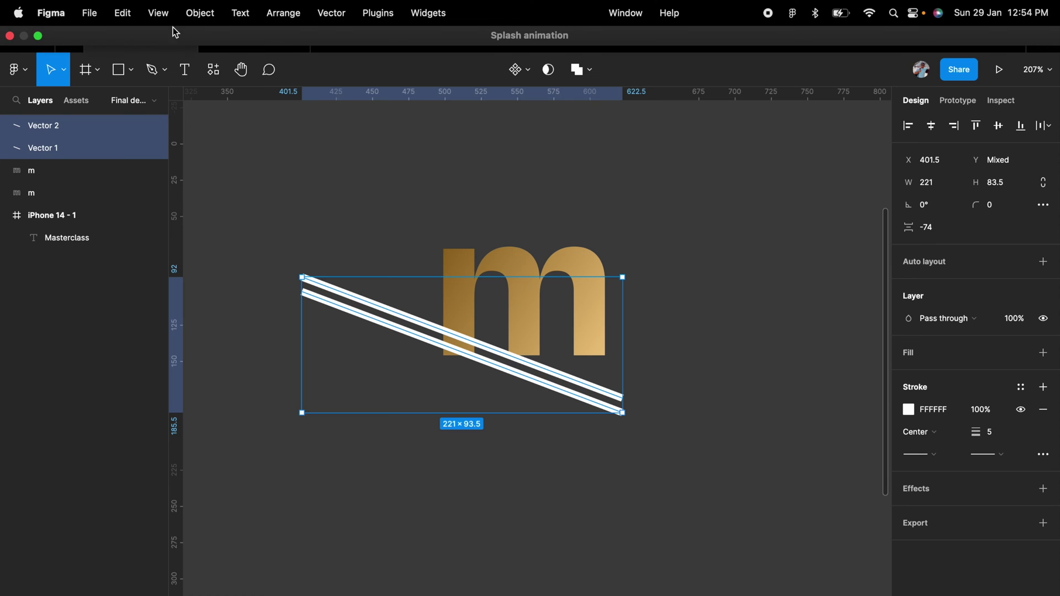
click(200, 13)
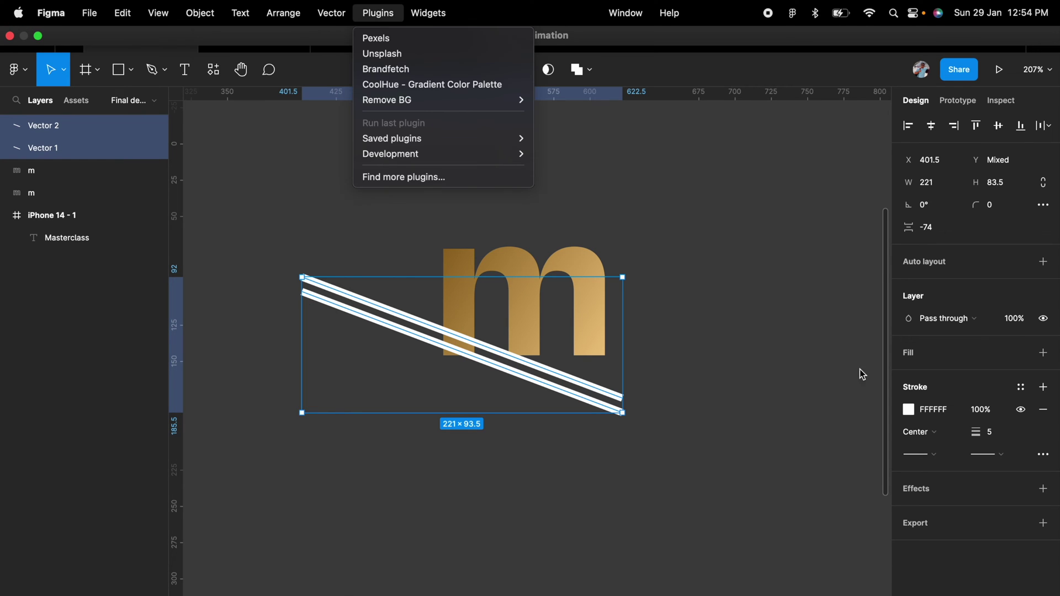
mouse_move(184, 11)
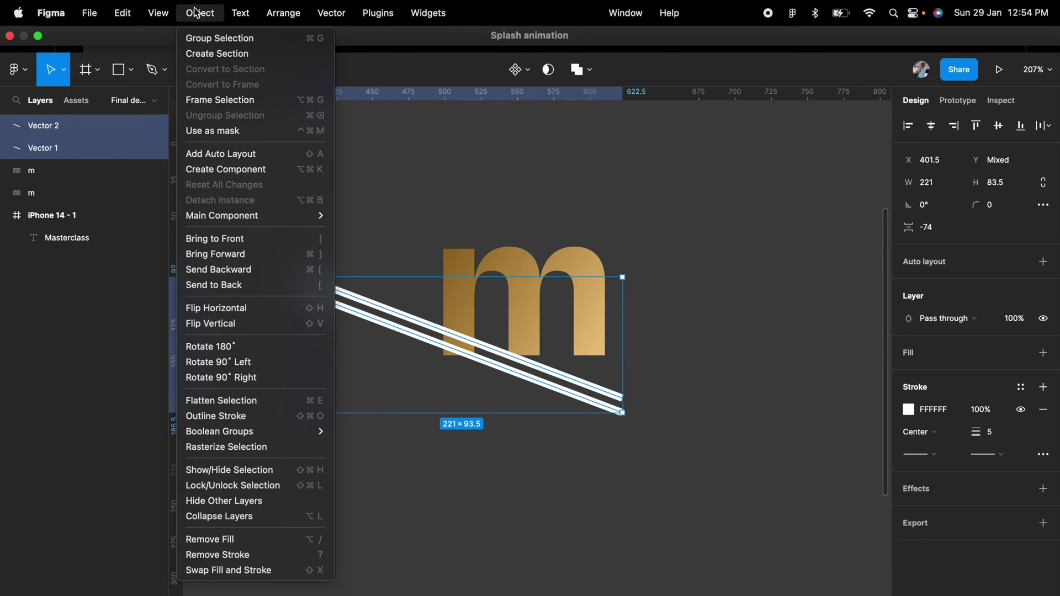
click(219, 417)
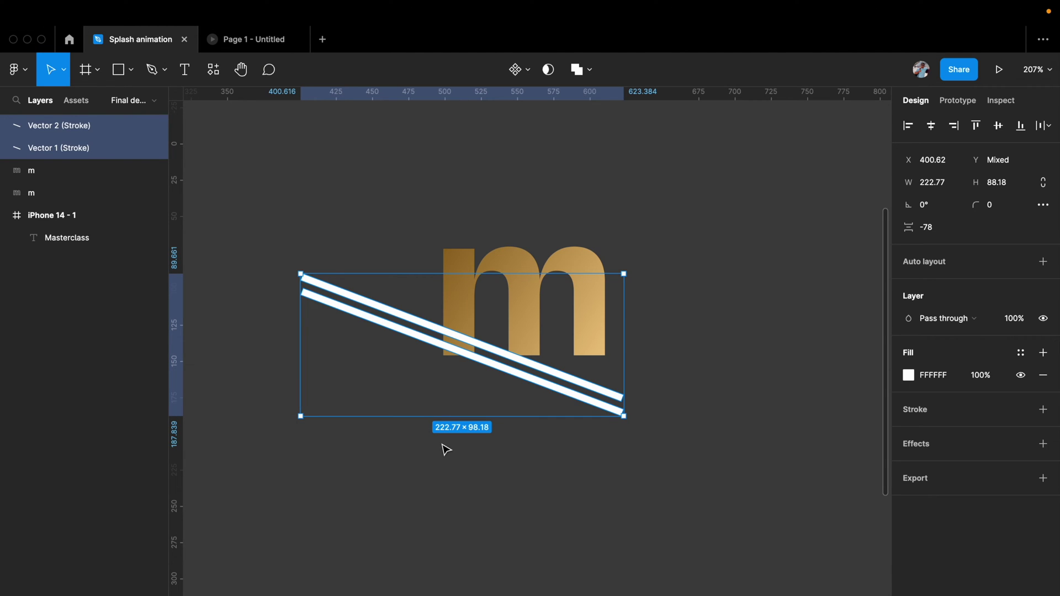
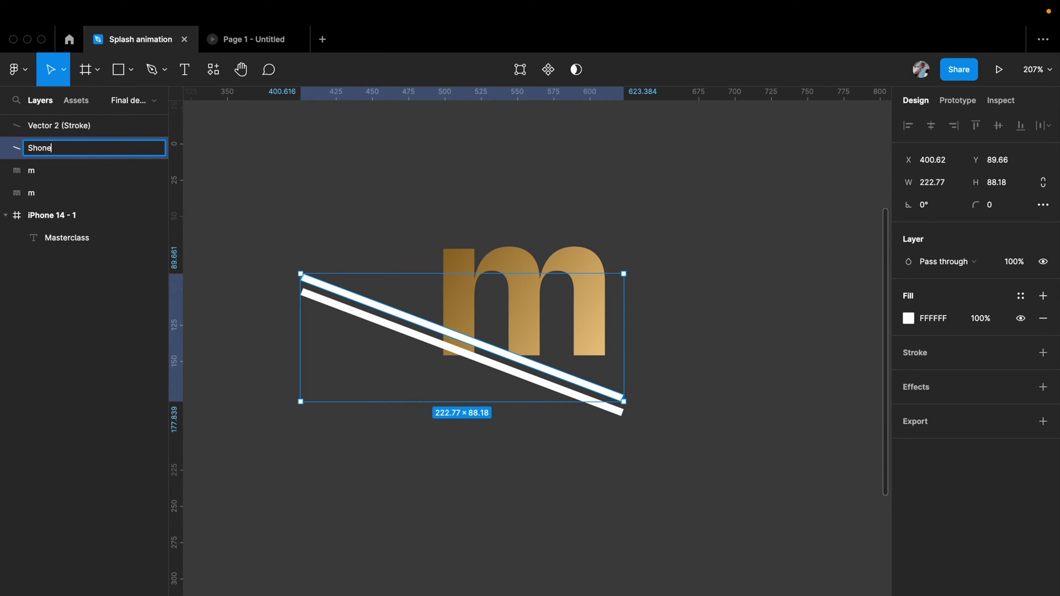
Step: Rename the upper diagonal stripe's layer to Shine-1 and the lower stripe's layer to shine-2
text(hine-1)
key(shift+Tab)
text(shine-2)
click(270, 187)
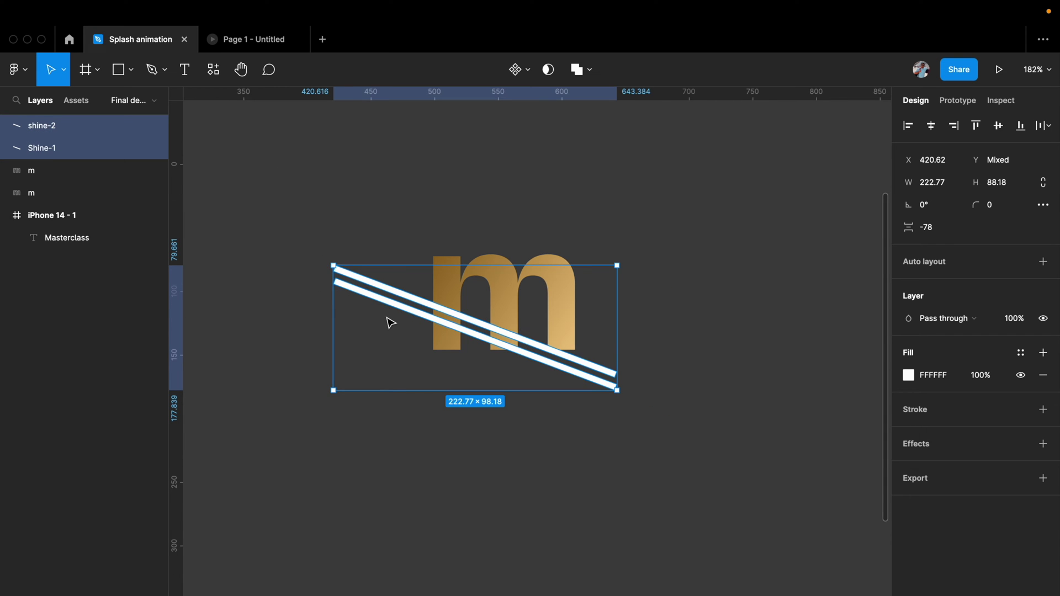
Step: Nudge both shine stripes together 20 px down so they cross the foot of the m's first stem
key(shift+Down)
key(shift+Down)
key(shift+Down)
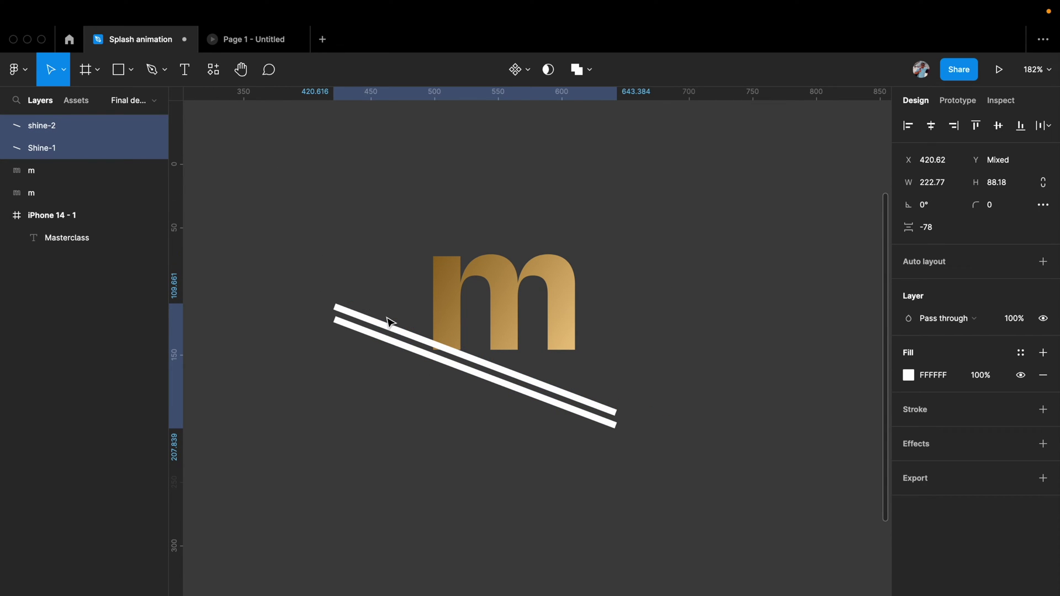
key(shift+Up)
scroll(433, 320, up, 5)
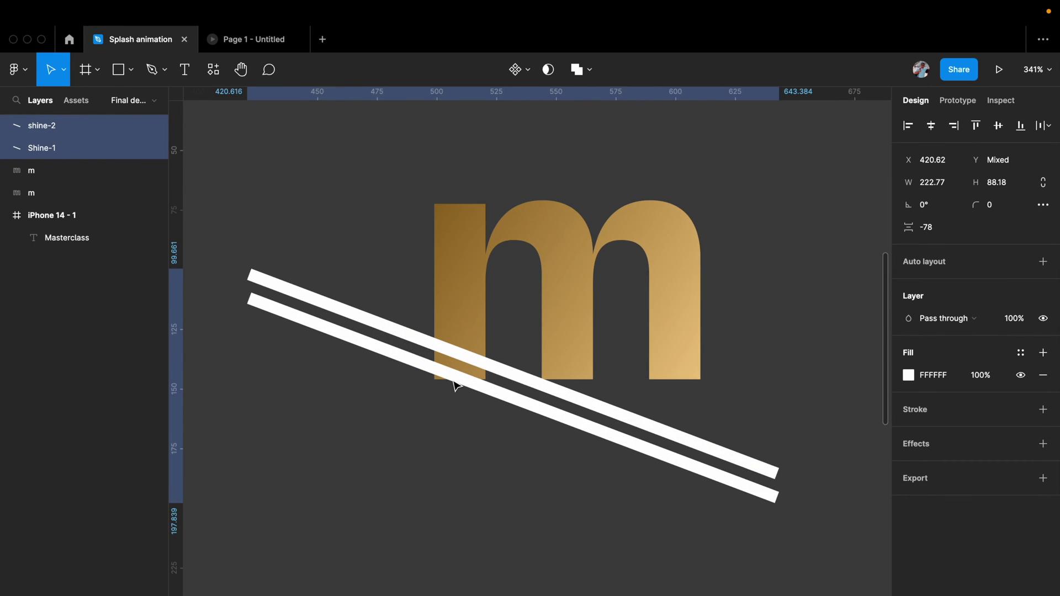
scroll(430, 306, up, 5)
scroll(469, 349, down, 5)
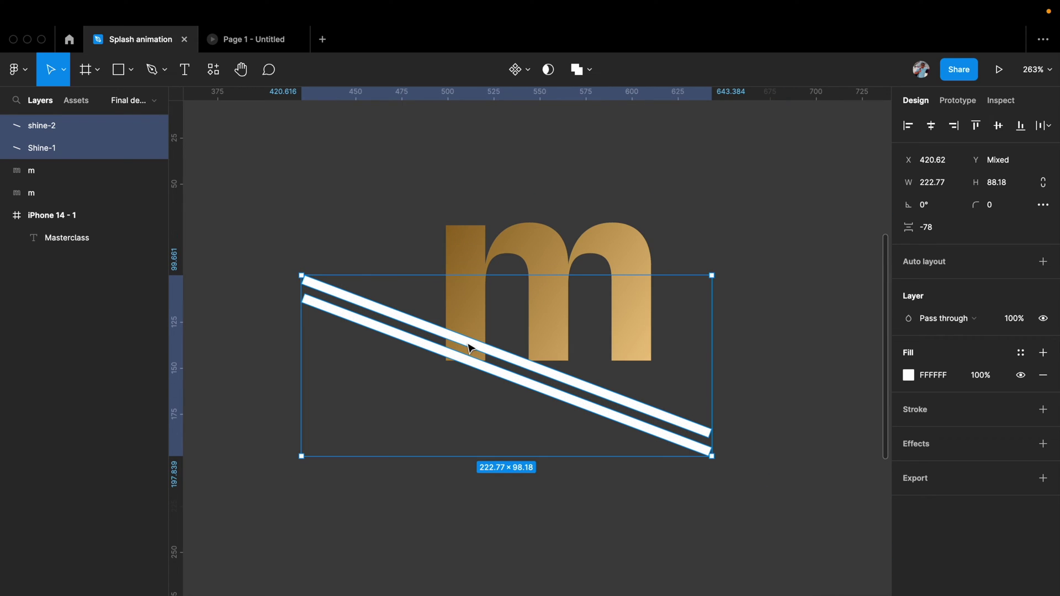
Step: Fill both shine stripes with FFBF44 and set their layer blend mode to Screen
click(908, 375)
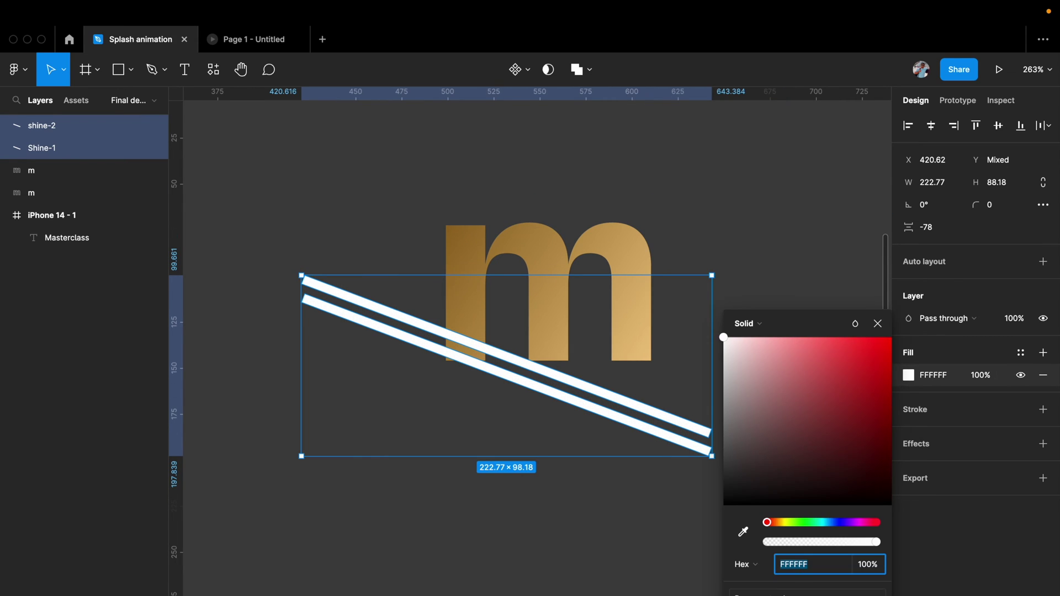
text(FFBF44)
key(Return)
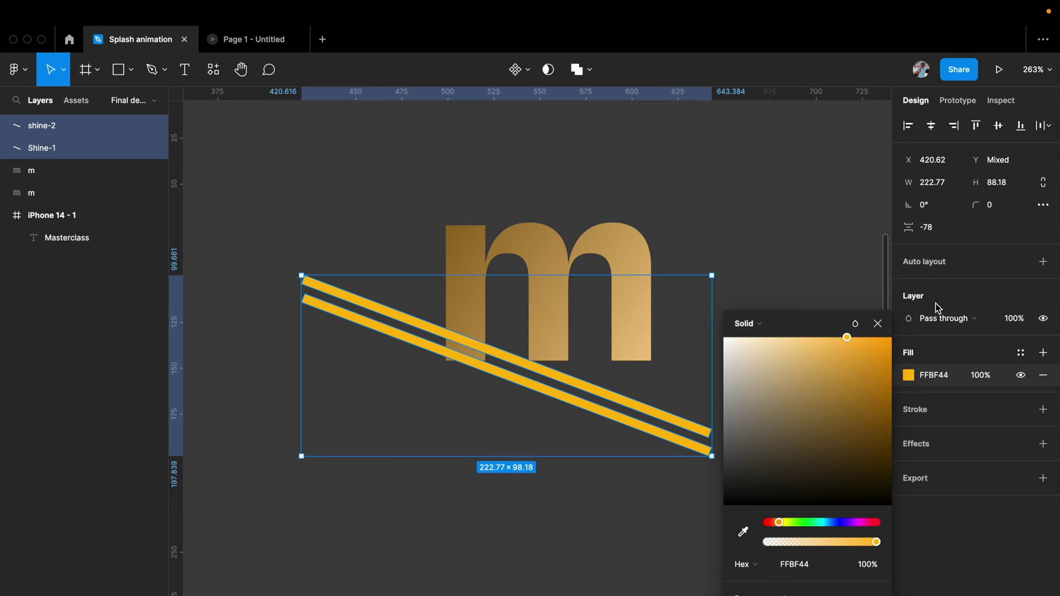
click(953, 325)
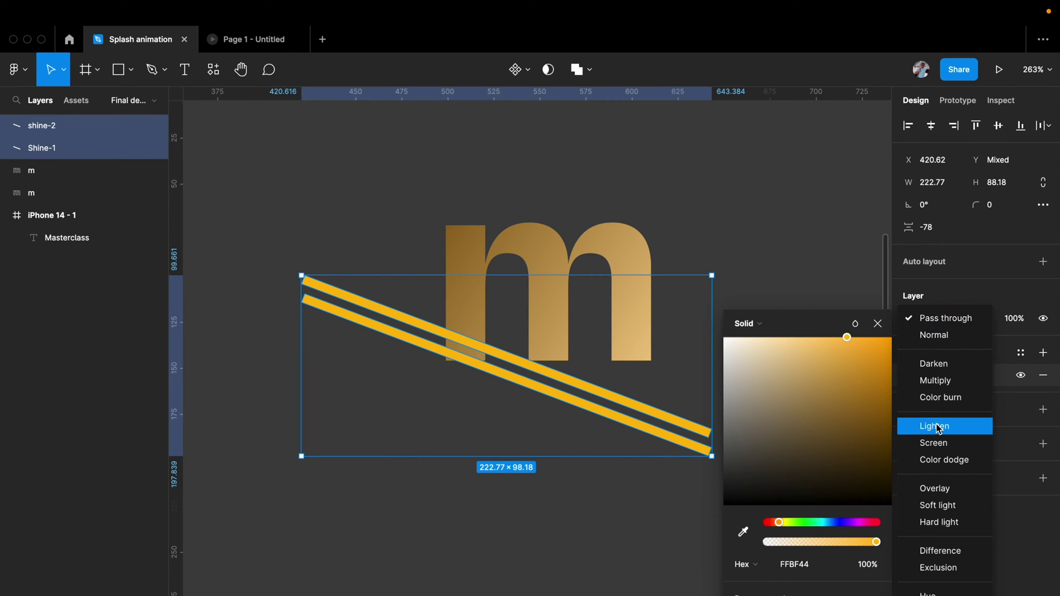
click(933, 443)
Step: Examine up close how the blended shine stripes look where they overlap the m's first stem, and check their blend mode
scroll(449, 373, up, 5)
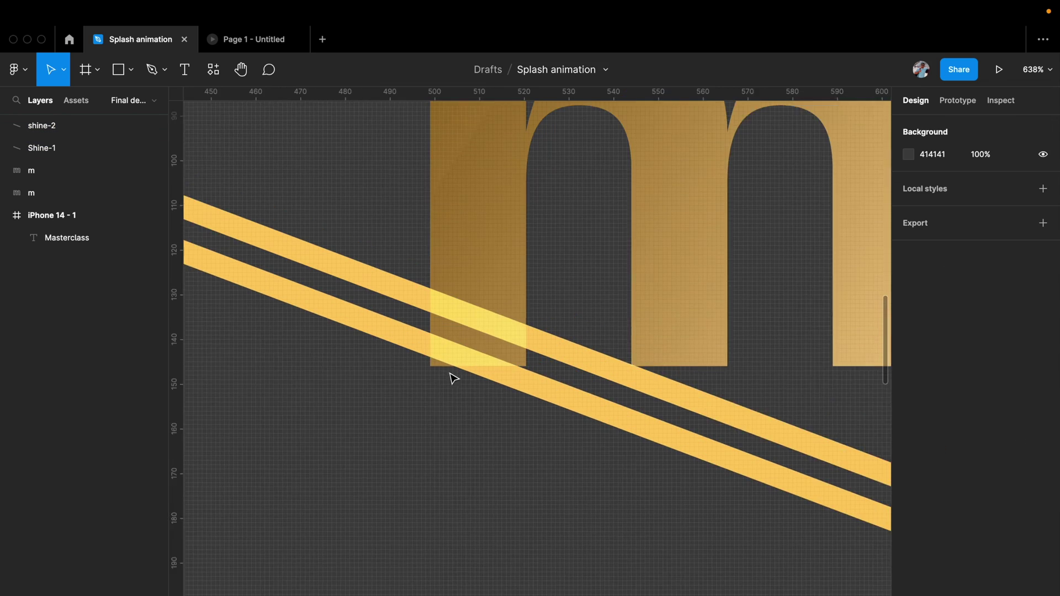
click(466, 383)
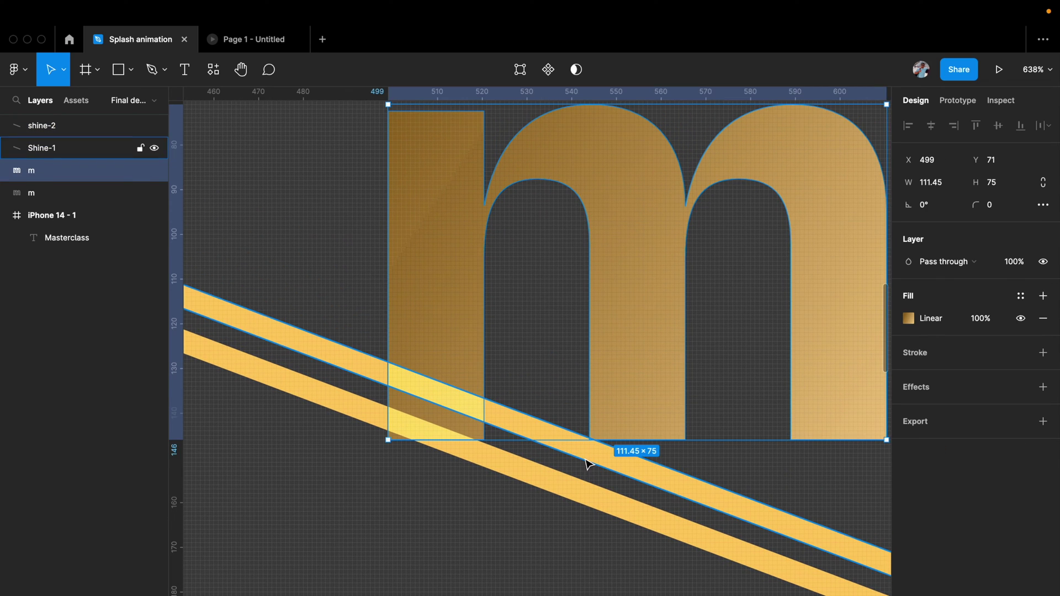
click(573, 485)
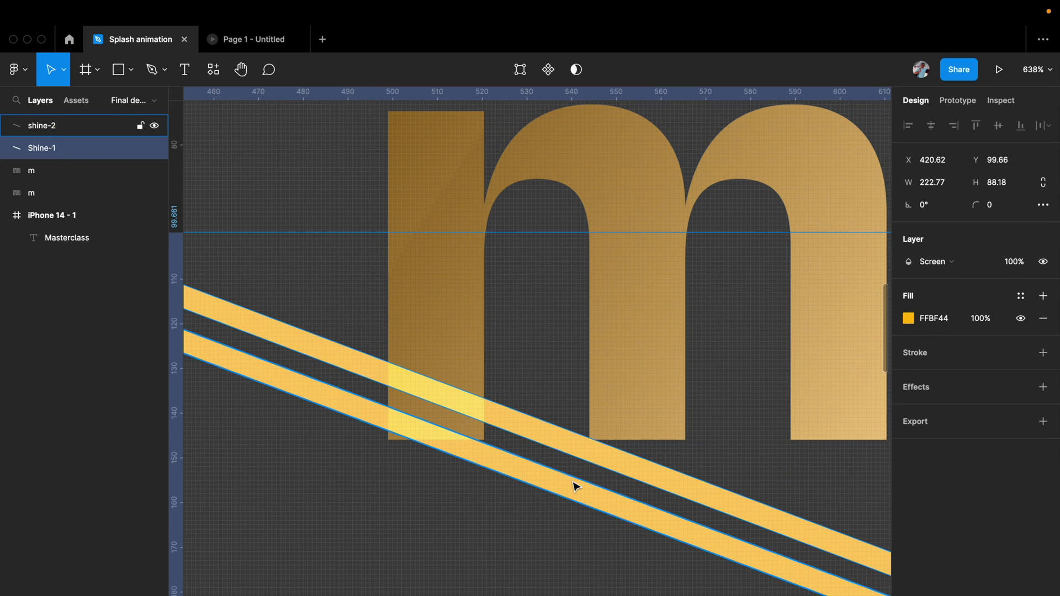
shift+click(619, 458)
click(935, 317)
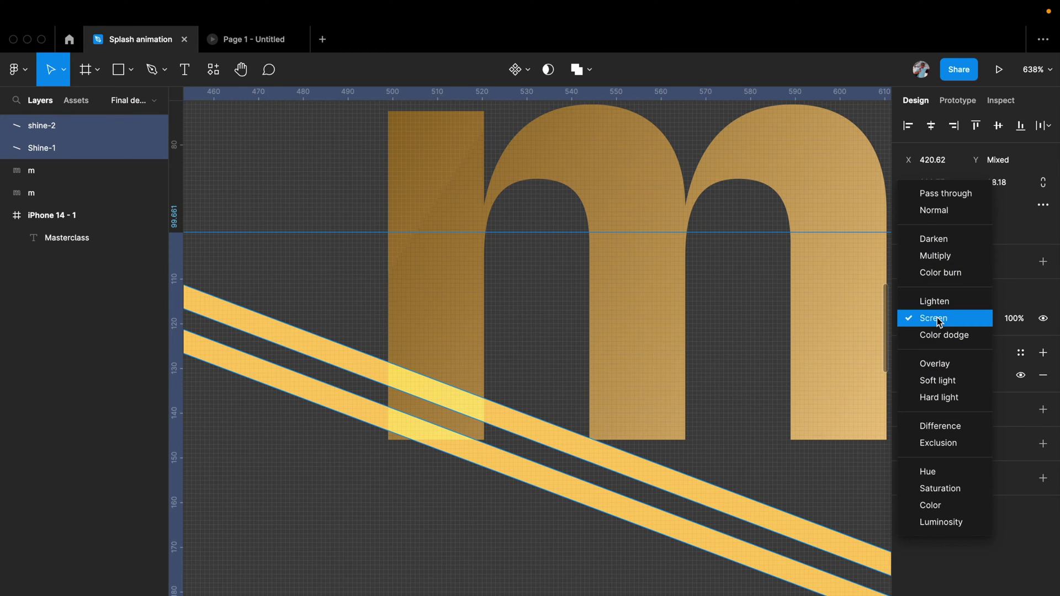
click(432, 528)
scroll(433, 528, up, 3)
scroll(435, 531, up, 4)
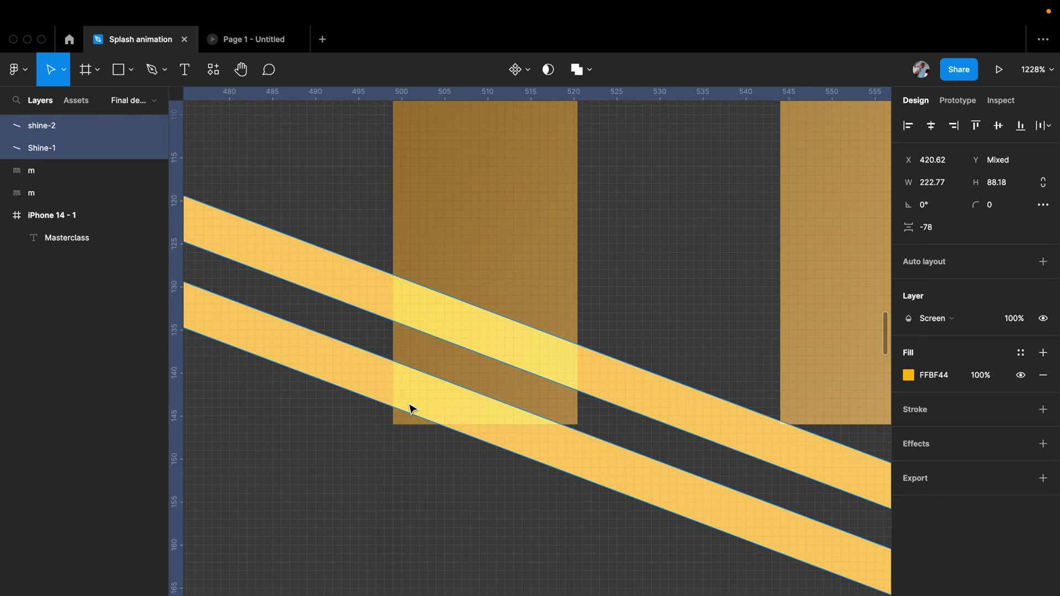
scroll(480, 334, down, 5)
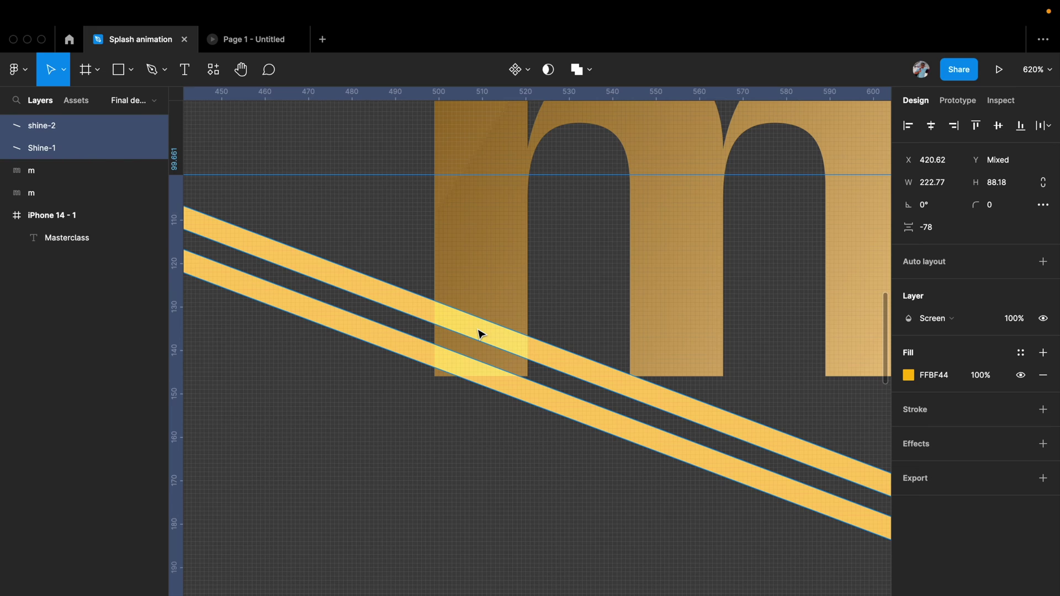
scroll(480, 334, down, 5)
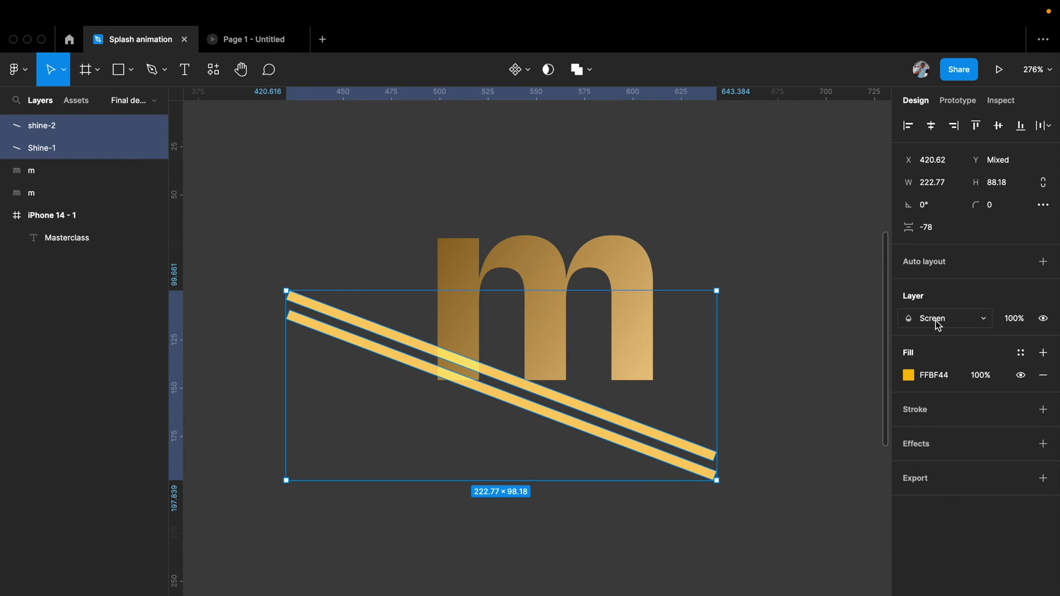
click(781, 377)
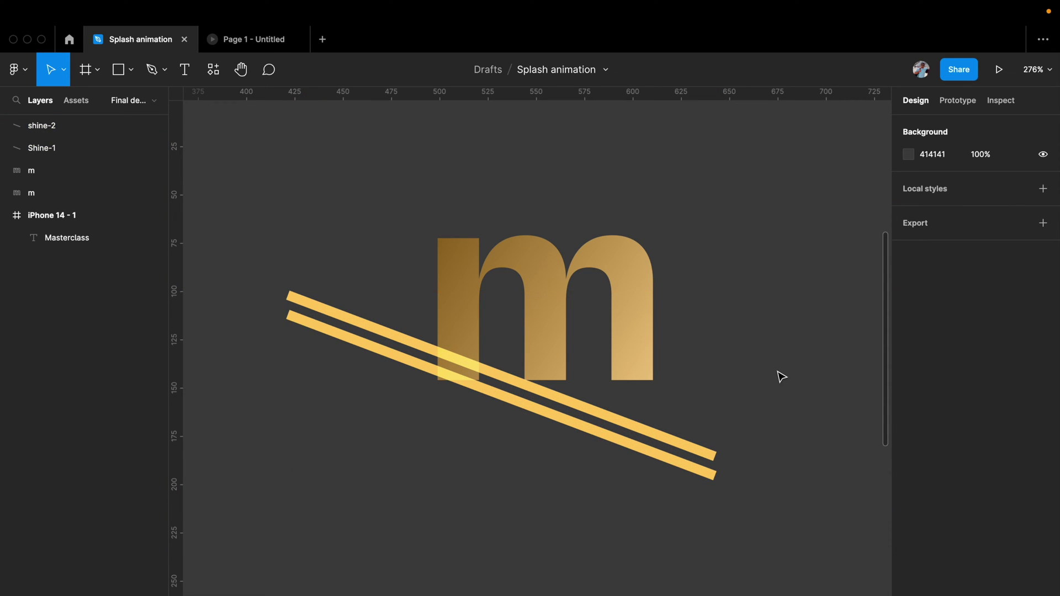
scroll(781, 378, down, 3)
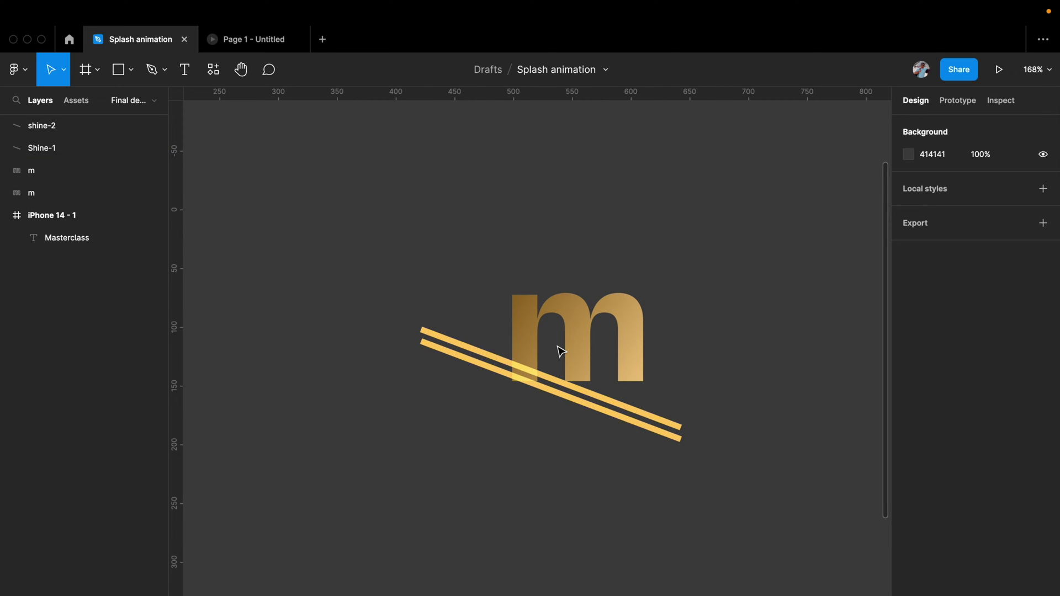
scroll(552, 359, right, 2)
scroll(552, 359, up, 1)
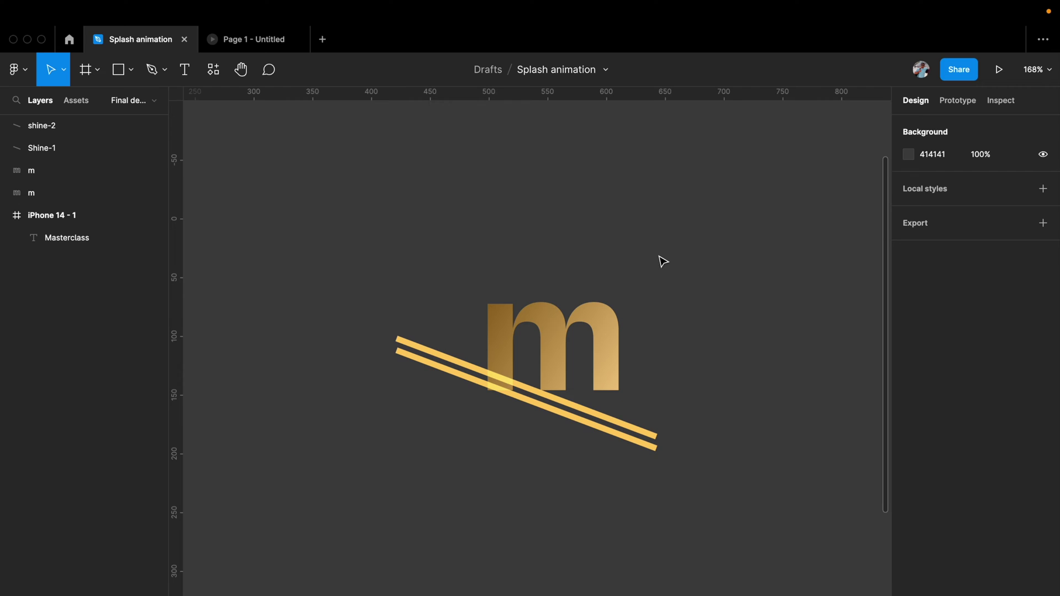
Step: Wrap the upper m layer, Shine-1 and shine-2 in a new frame and name the frame mask
click(54, 174)
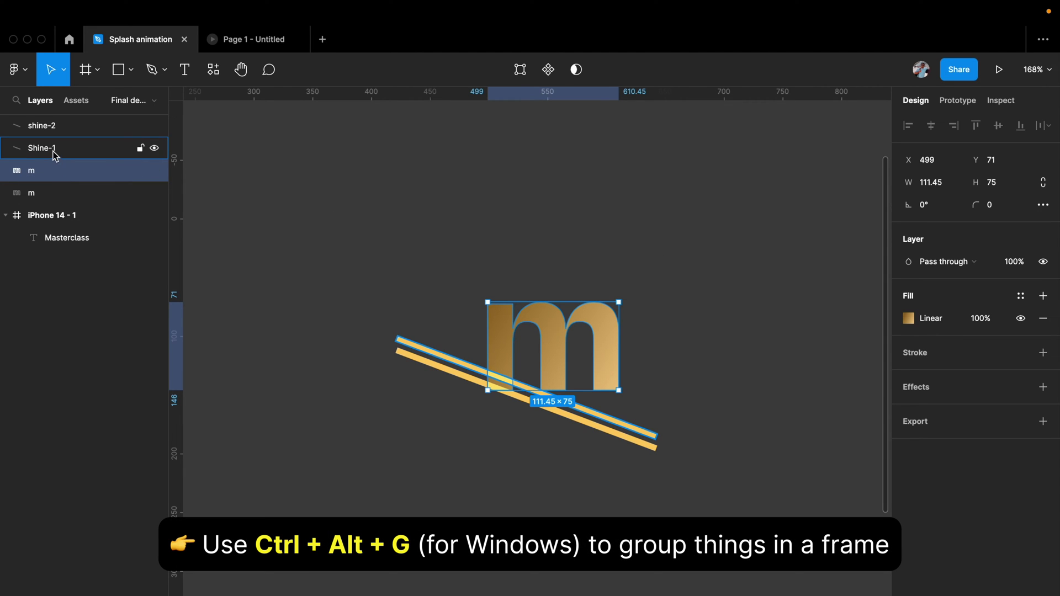
shift+click(49, 131)
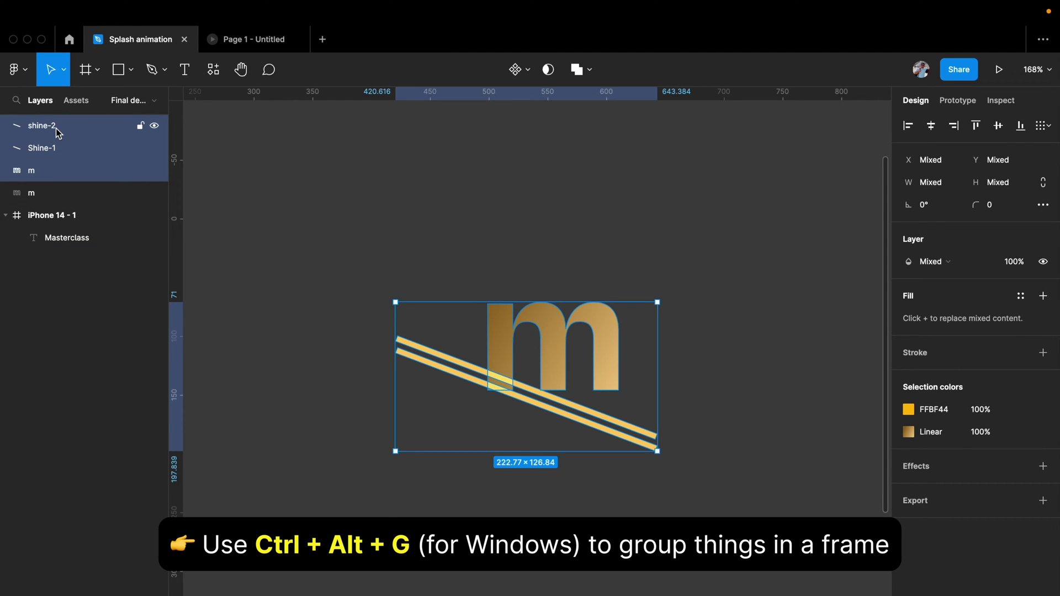
key(super+alt+g)
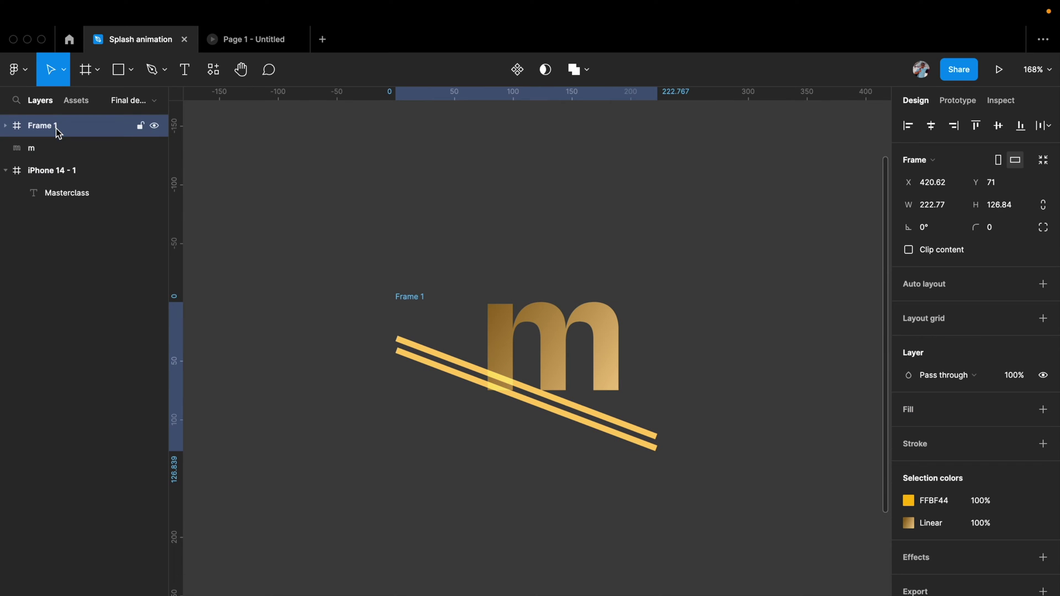
click(7, 126)
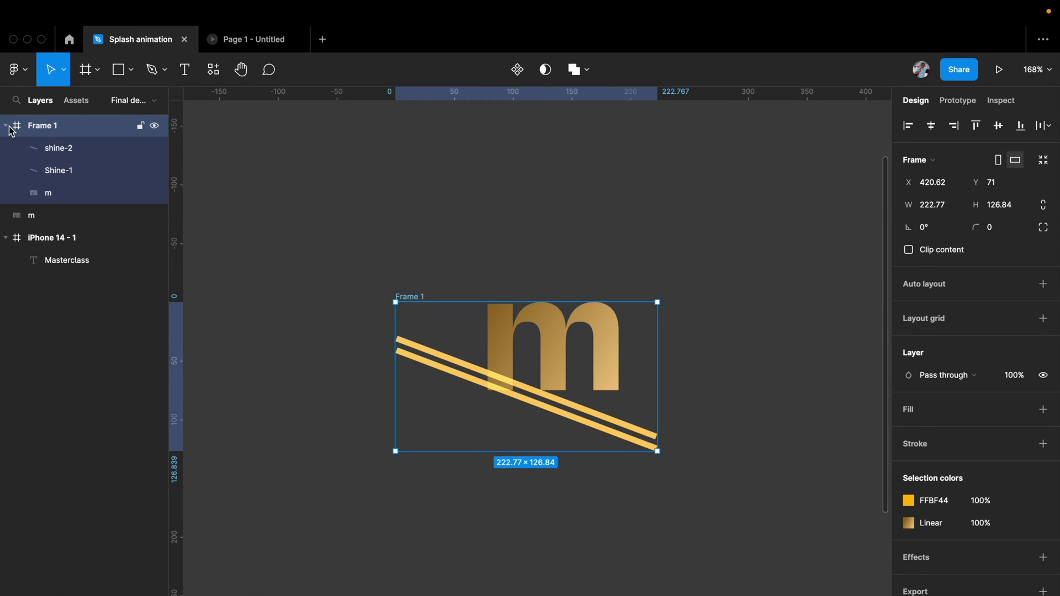
double_click(44, 126)
text(ma)
key(Return)
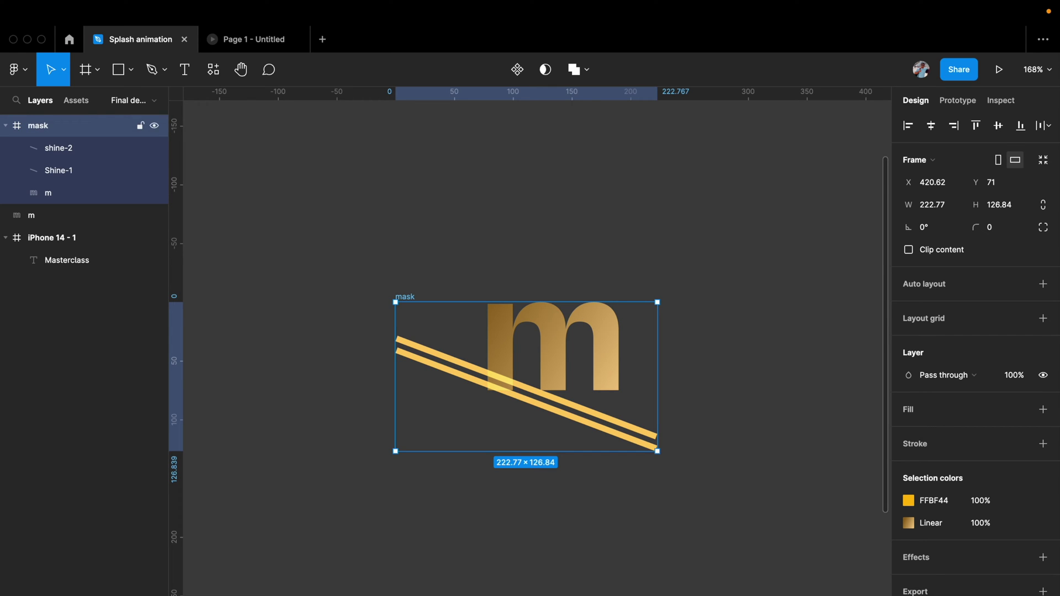
Step: Use the m inside the mask frame as a mask for the two shine stripes
click(49, 196)
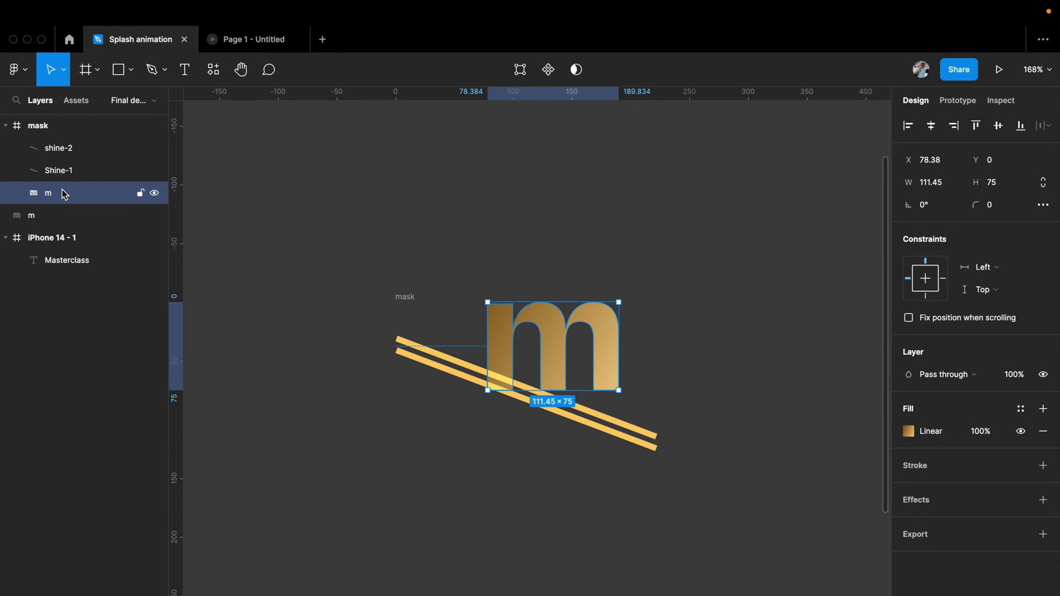
right_click(63, 191)
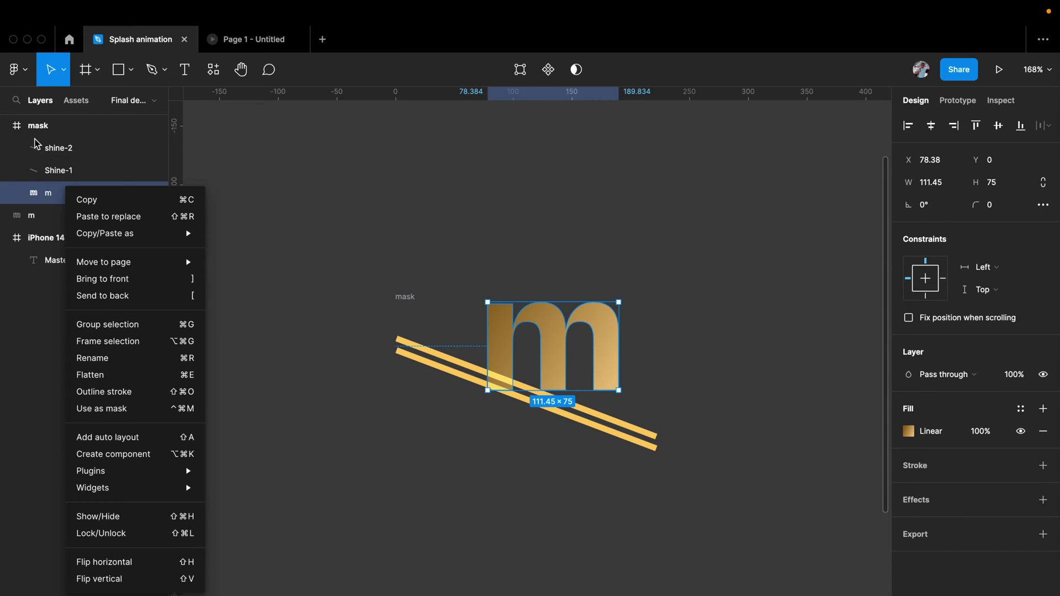
click(116, 409)
scroll(397, 431, up, 3)
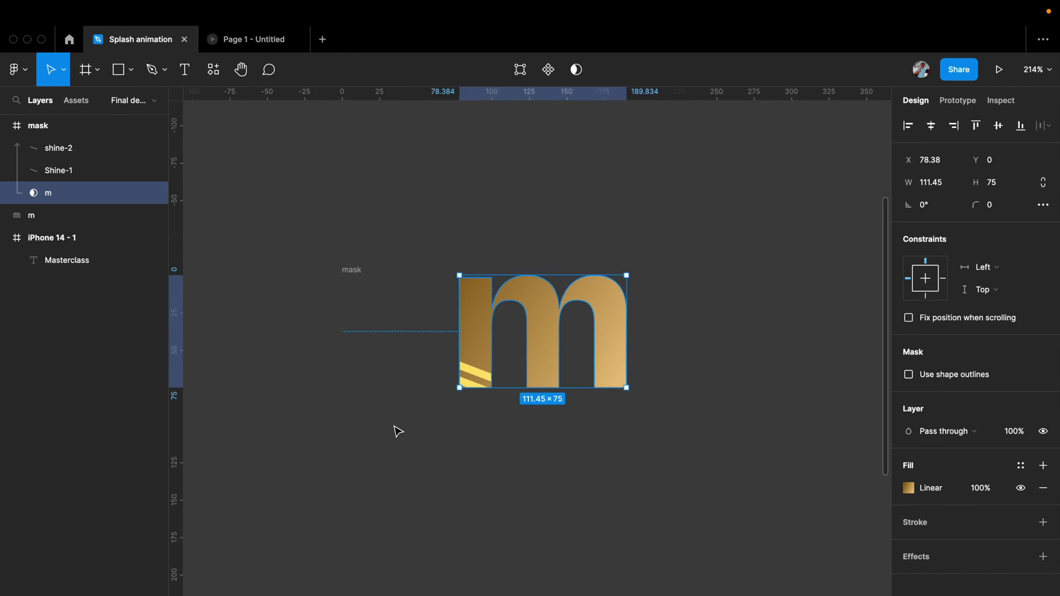
scroll(484, 366, up, 2)
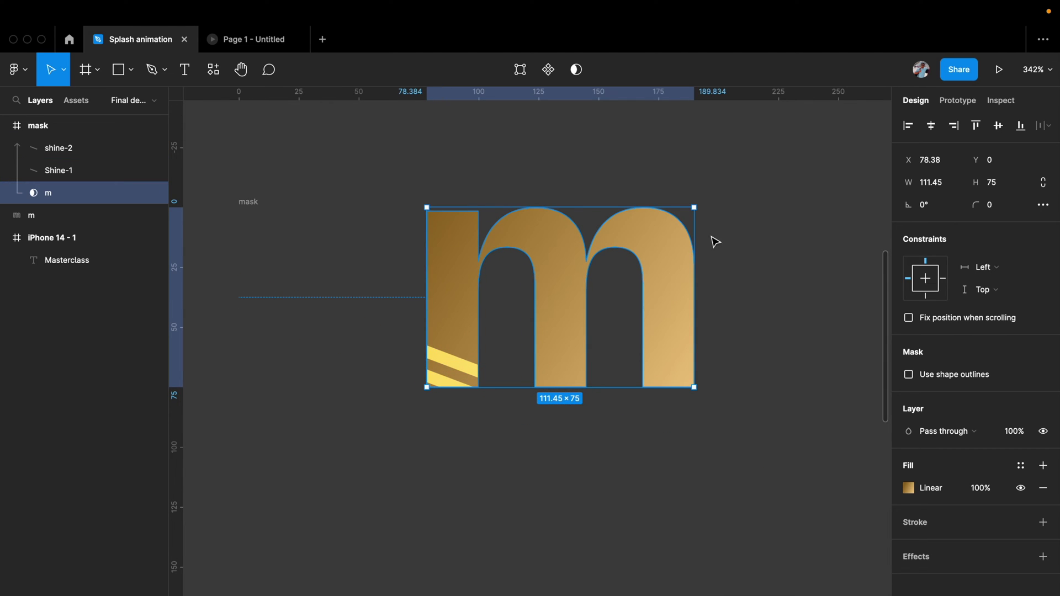
Step: Hide the separate m layer below the mask frame and check the masked shine stripes on their own
click(10, 126)
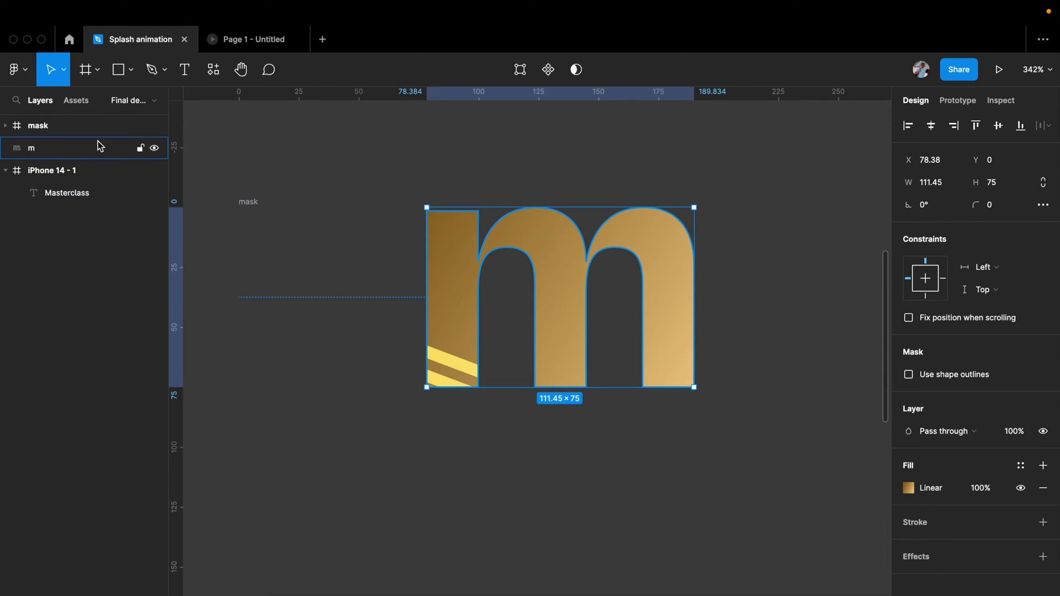
click(155, 148)
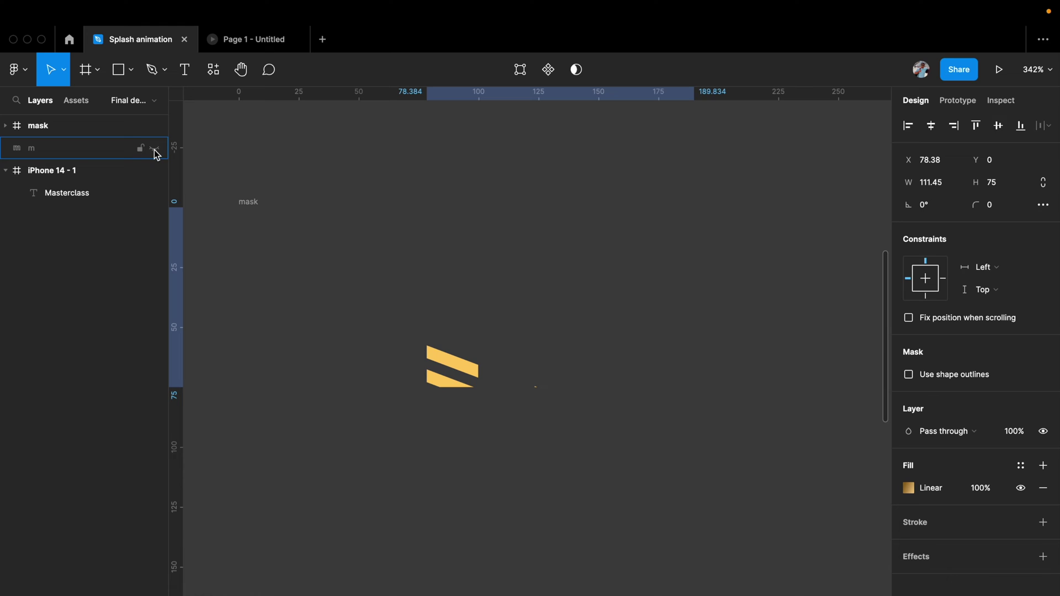
click(5, 126)
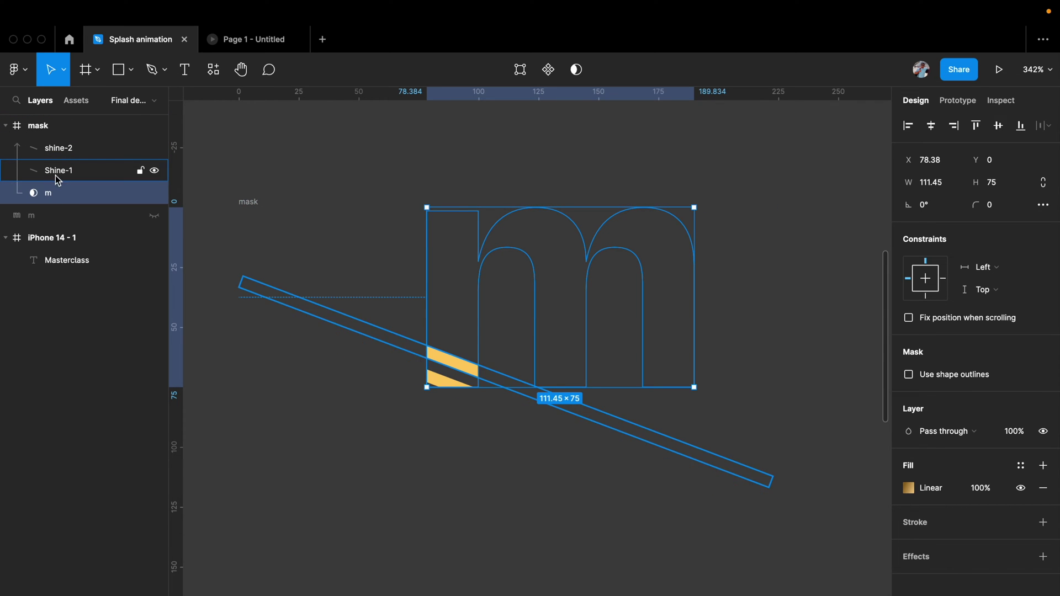
click(5, 126)
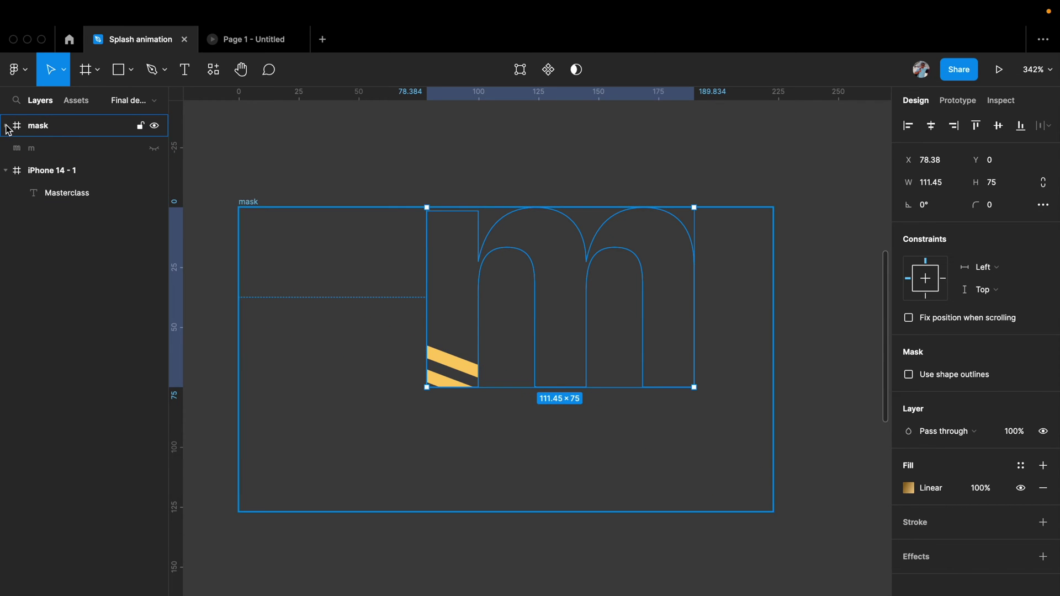
Step: Show the separate m layer below the mask frame again and review the layers inside the mask frame
click(155, 148)
click(66, 153)
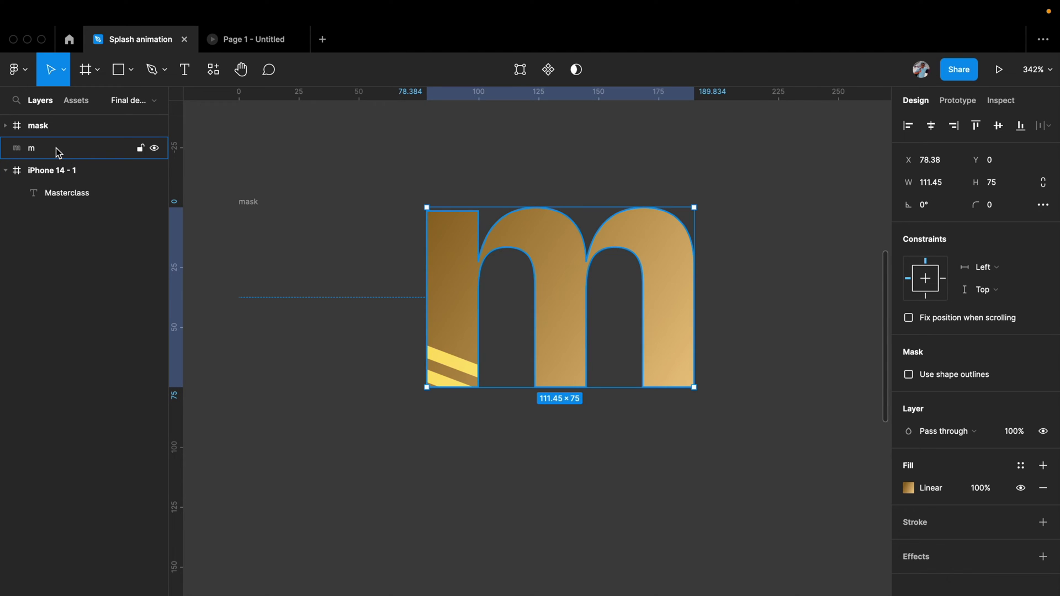
click(6, 126)
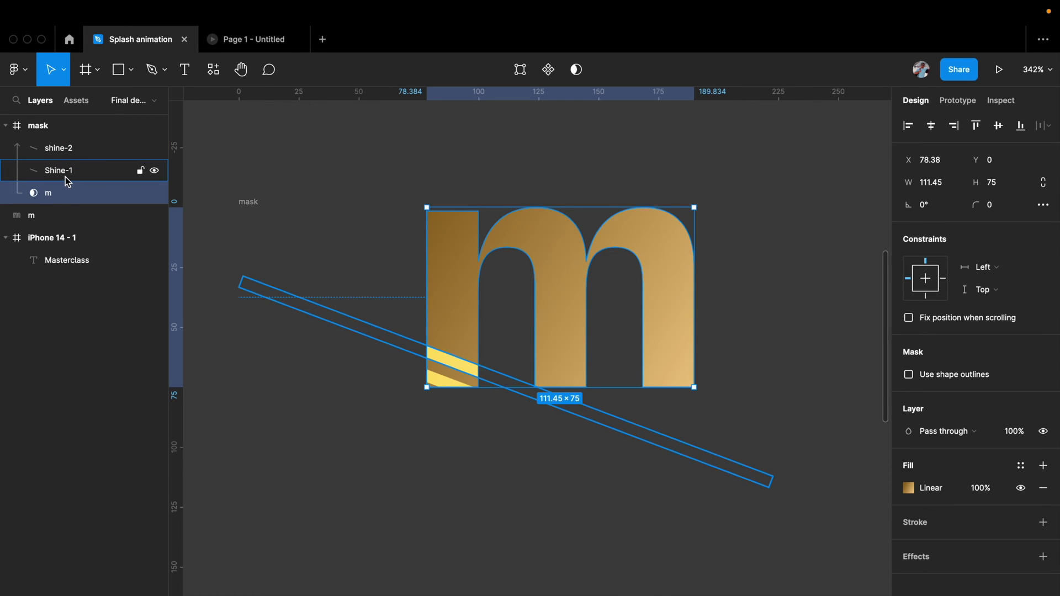
click(5, 125)
click(45, 153)
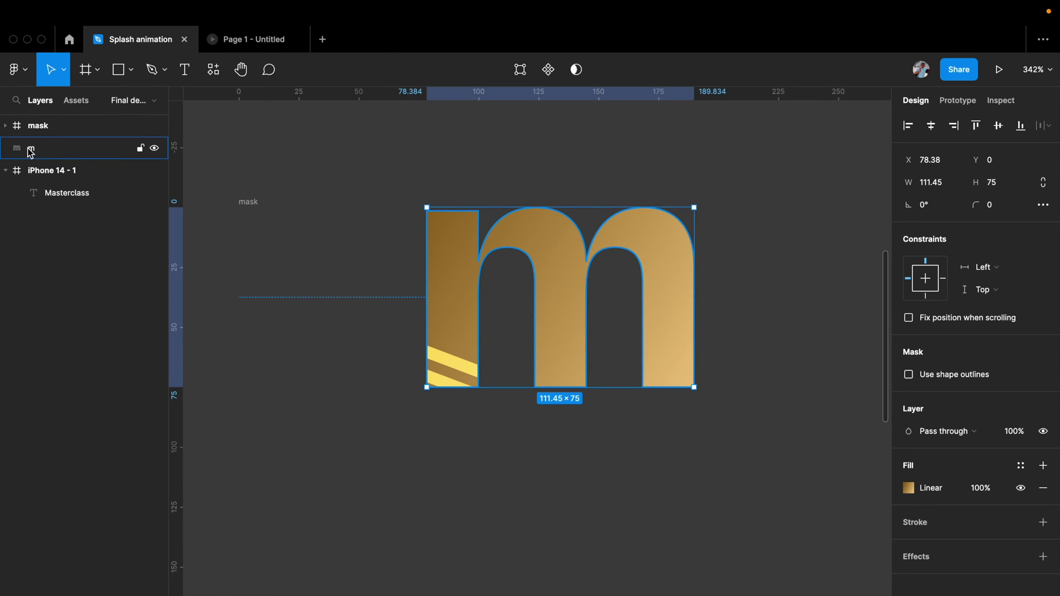
click(293, 337)
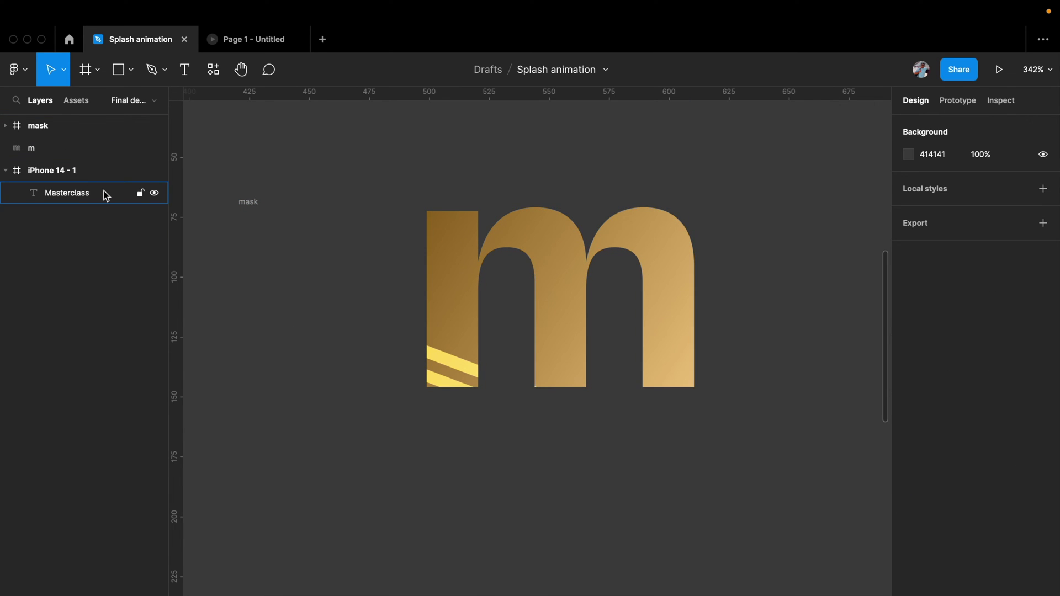
click(287, 395)
click(355, 248)
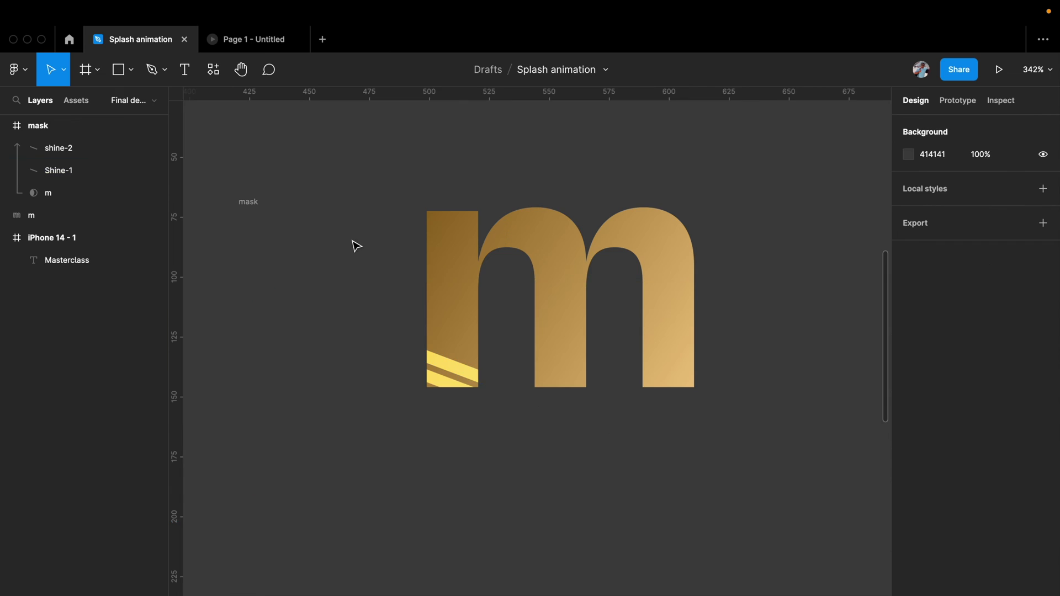
Step: Move Shine-1 and shine-2 together upward across the m to preview the shine sweep
click(55, 170)
shift+click(55, 148)
click(55, 148)
shift+click(53, 170)
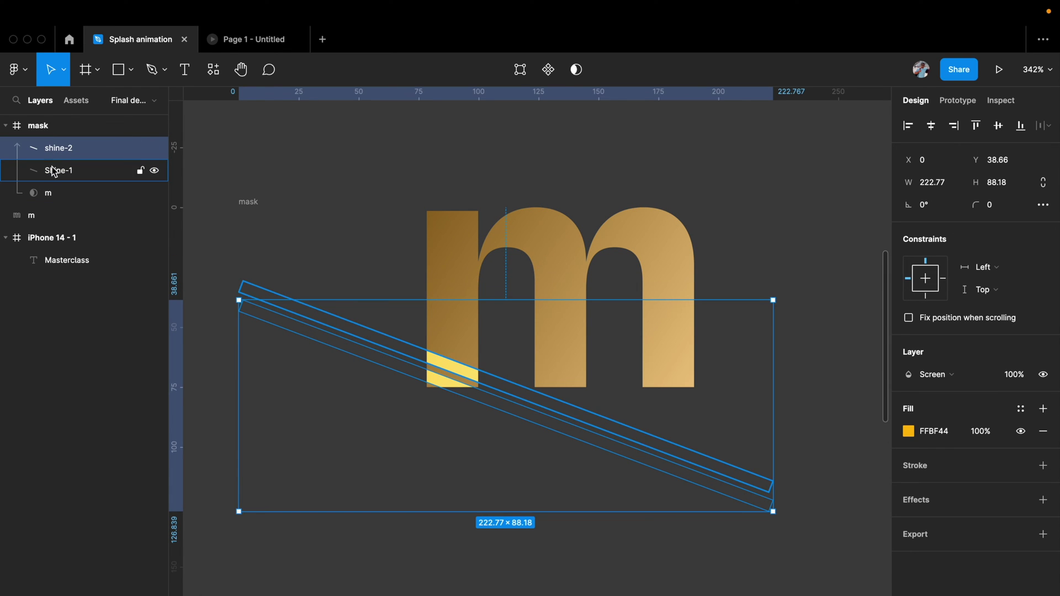
key(shift+Up)
key(shift+Up)
key(shift+Up)
key(shift+Up)
key(shift+Up)
key(shift+Up)
key(shift+Up)
key(shift+Up)
key(shift+Up)
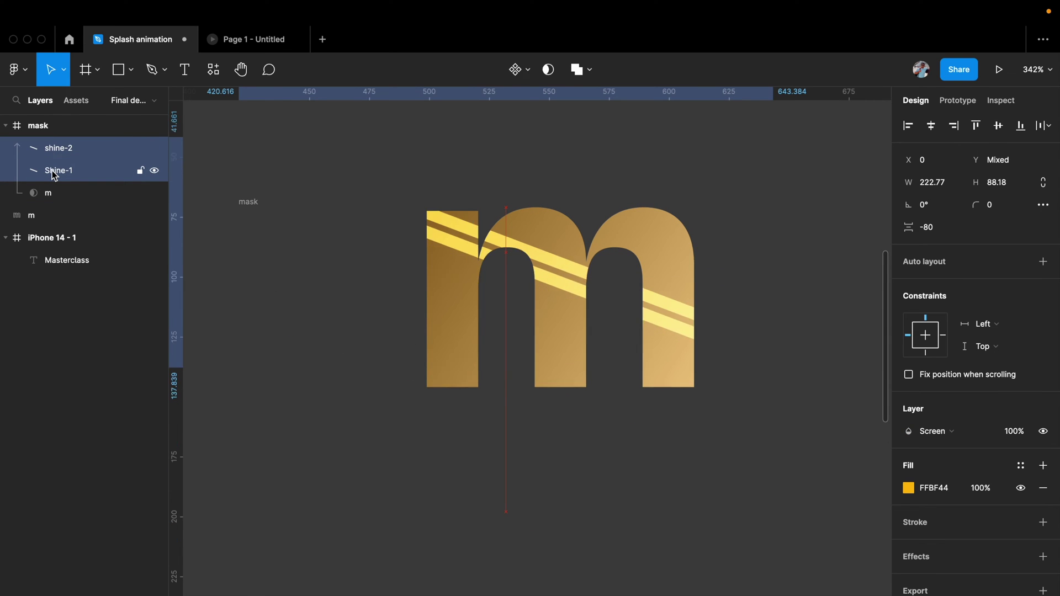
key(shift+Up)
key(shift+Up)
Step: Move both shine stripes down until only a sliver touches the bottom corner of the m's first stem, with shine-2 at Y 52
key(shift+Down)
key(shift+Down)
key(shift+Down)
key(shift+Down)
key(shift+Down)
key(shift+Down)
key(shift+Down)
key(shift+Down)
key(shift+Down)
key(shift+Down)
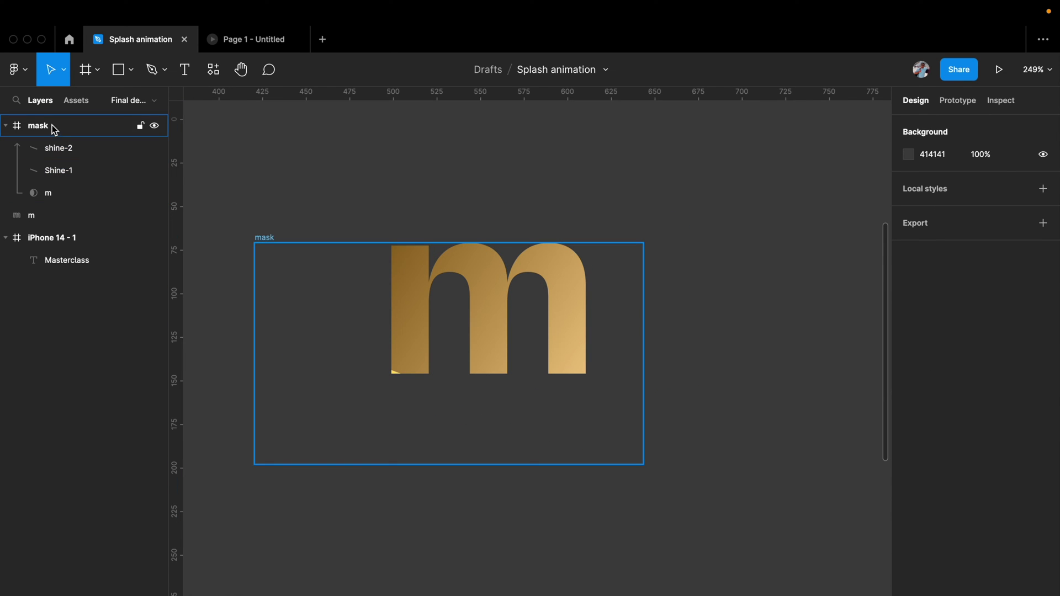
Step: Resize the mask frame to fit the m
click(52, 125)
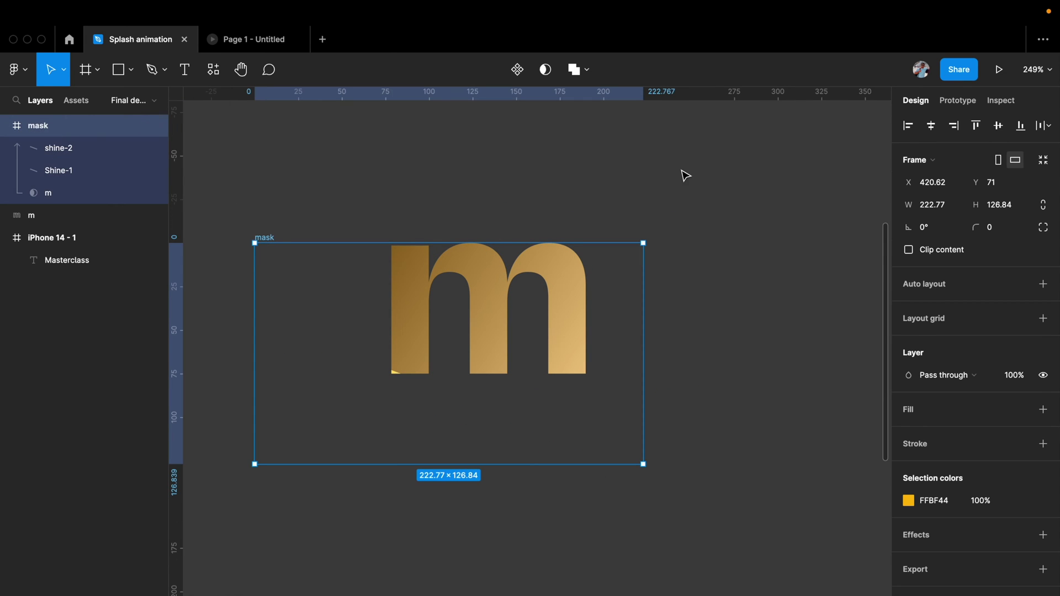
click(1046, 164)
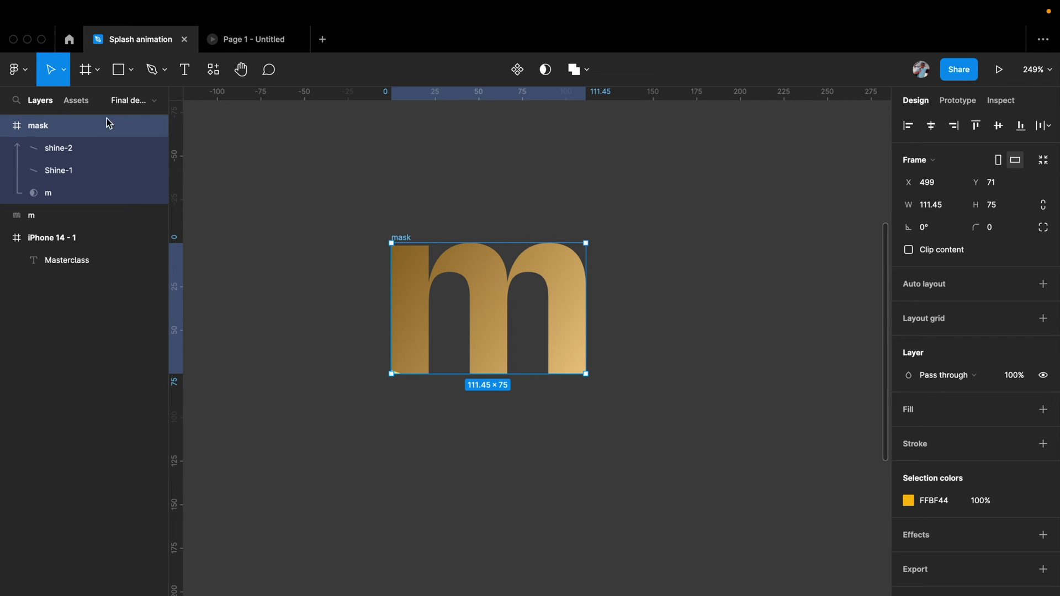
click(7, 126)
Step: Wrap the mask frame and the separate m layer in a new frame and name it logo-1
click(35, 148)
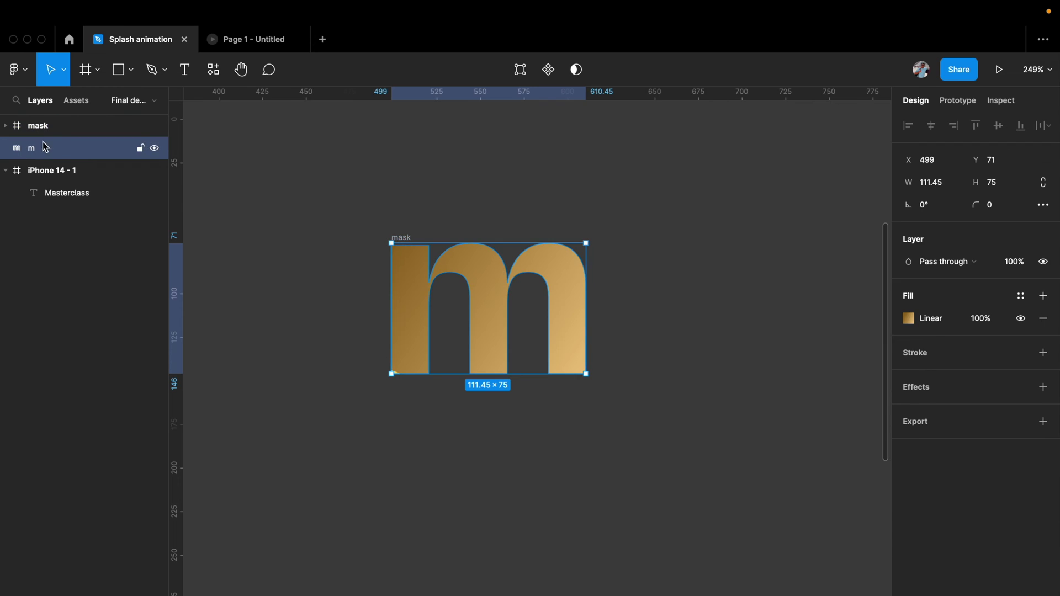
shift+click(43, 126)
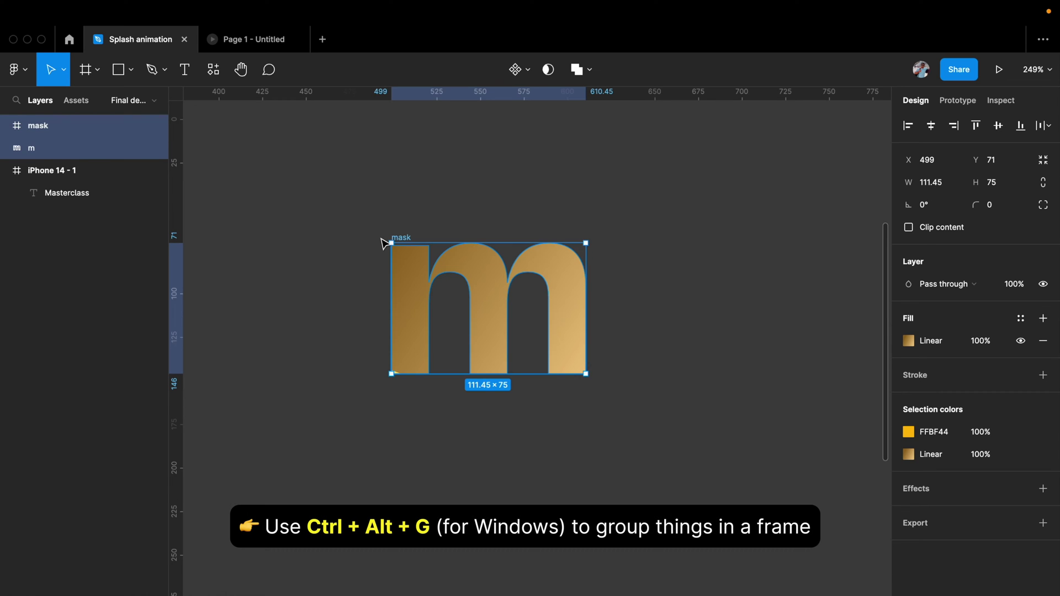
key(super+alt+g)
double_click(44, 132)
text(logo-1)
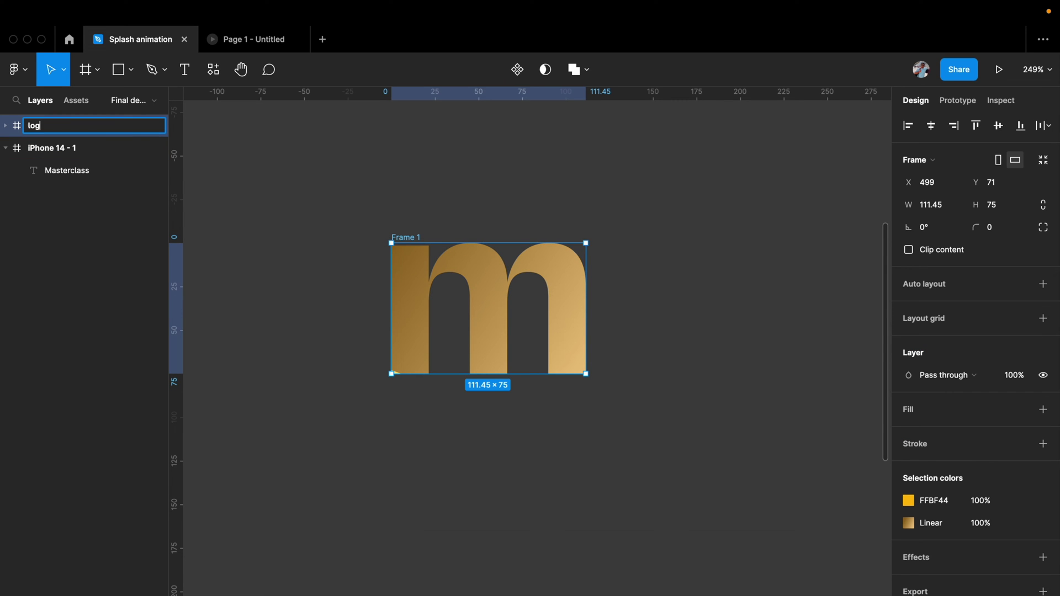
key(Return)
Step: Examine the layers nested inside the logo-1 frame and its mask frame
click(6, 127)
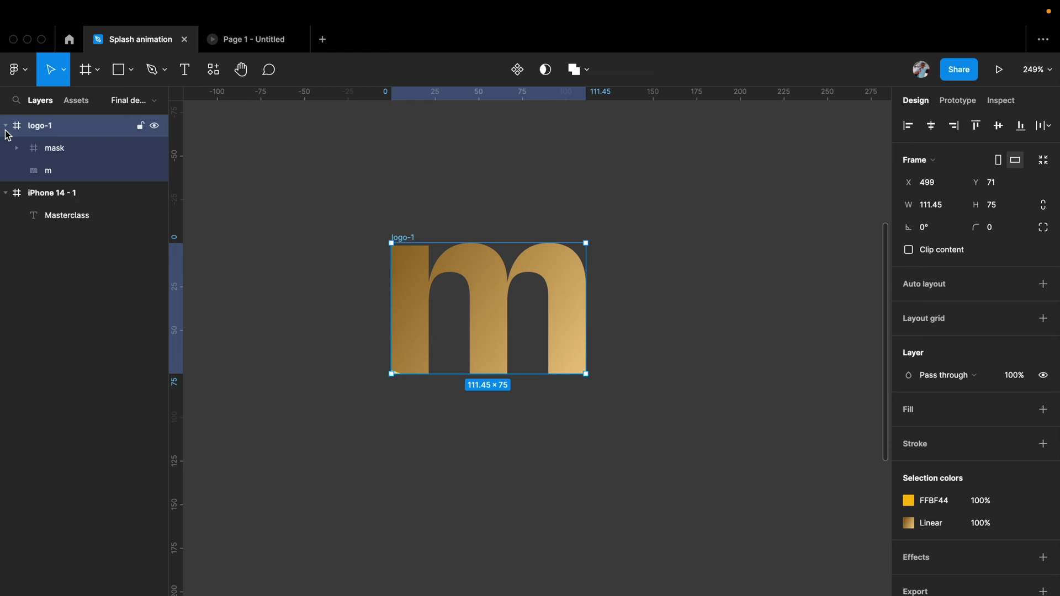
click(71, 175)
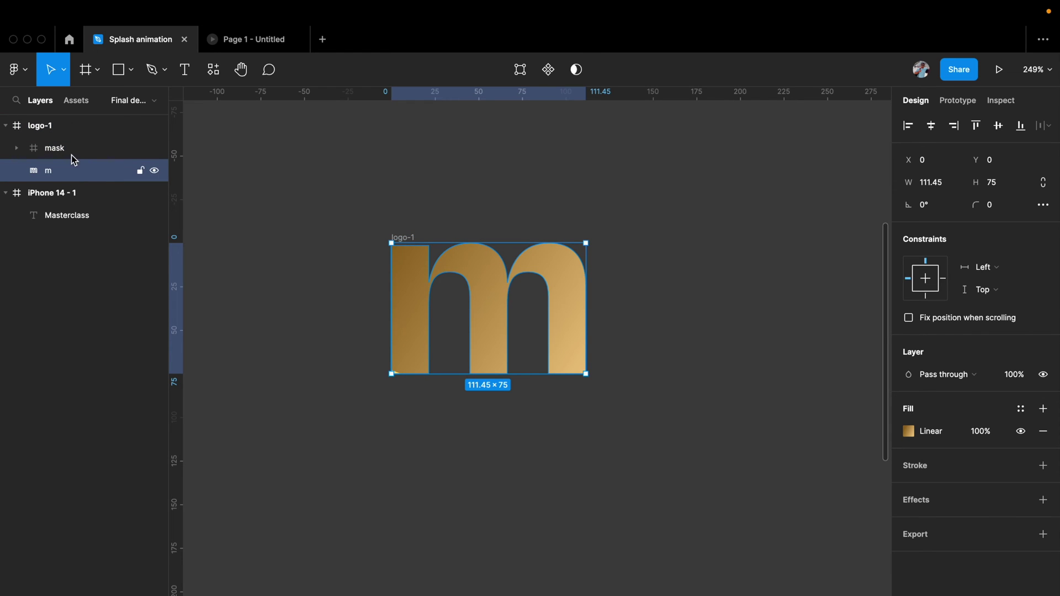
click(70, 149)
click(17, 148)
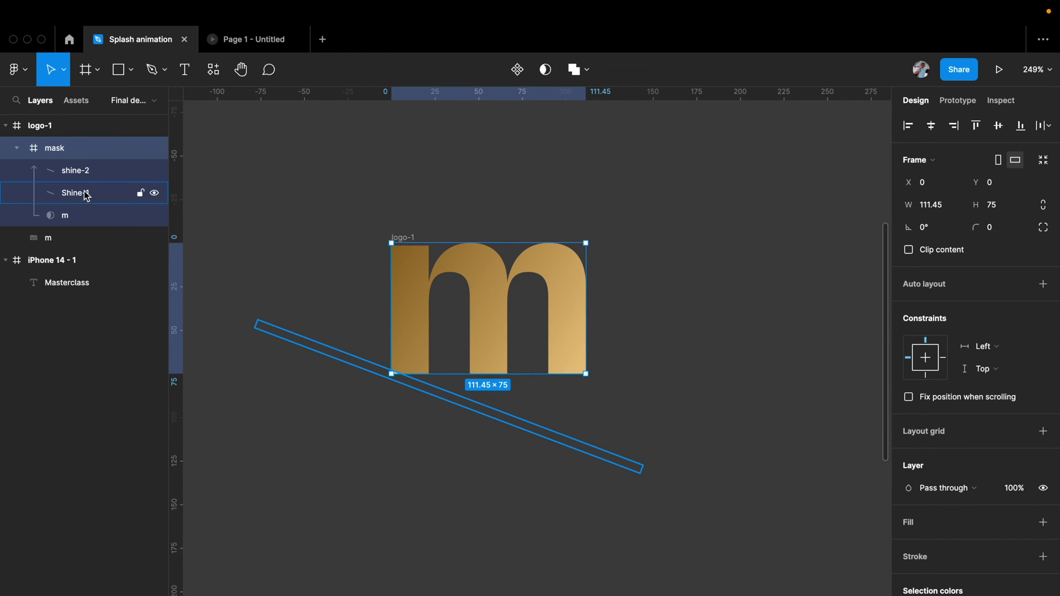
click(17, 148)
click(5, 126)
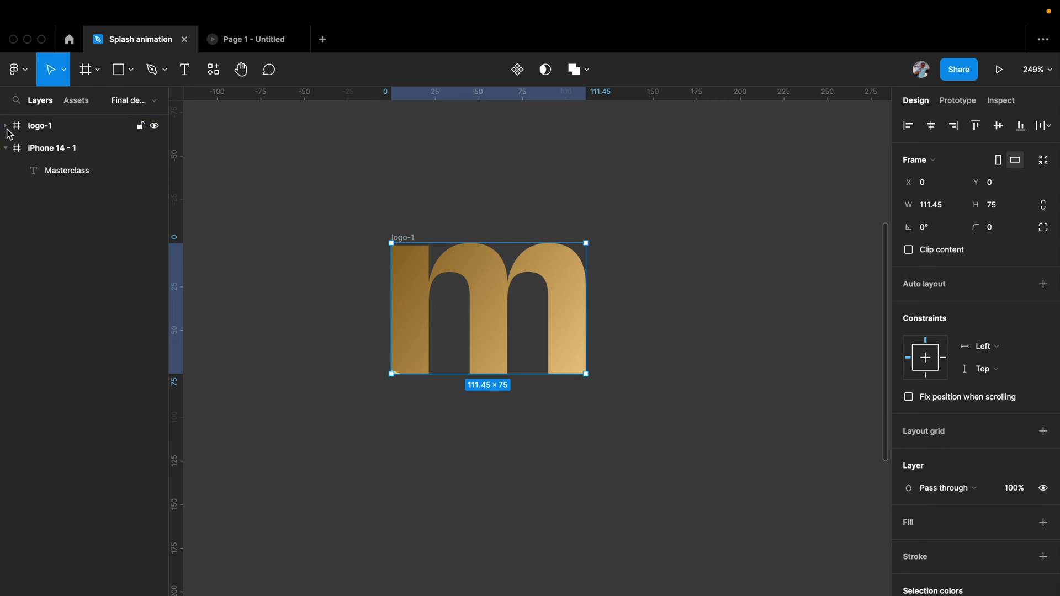
click(303, 294)
Step: Duplicate the logo-1 frame beside the original, placing the copy at X 772, Y 71
scroll(304, 294, down, 3)
click(376, 255)
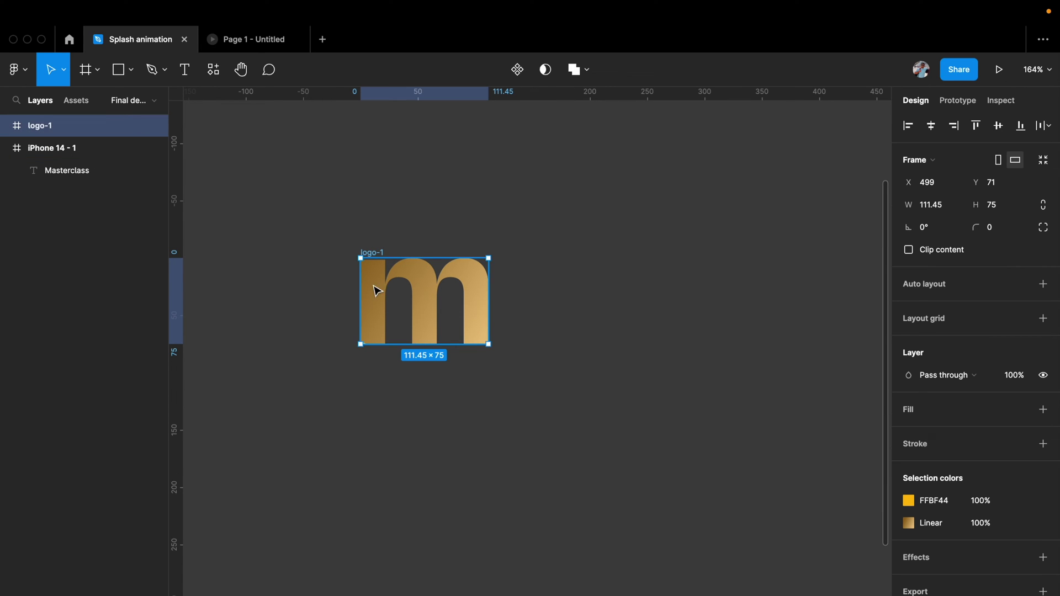
drag(374, 306, 689, 310)
scroll(688, 310, right, 2)
Step: Move shine-2 and Shine-1 in the copied logo frame up beyond the m, with the pair's upper edge at Y -79
click(5, 126)
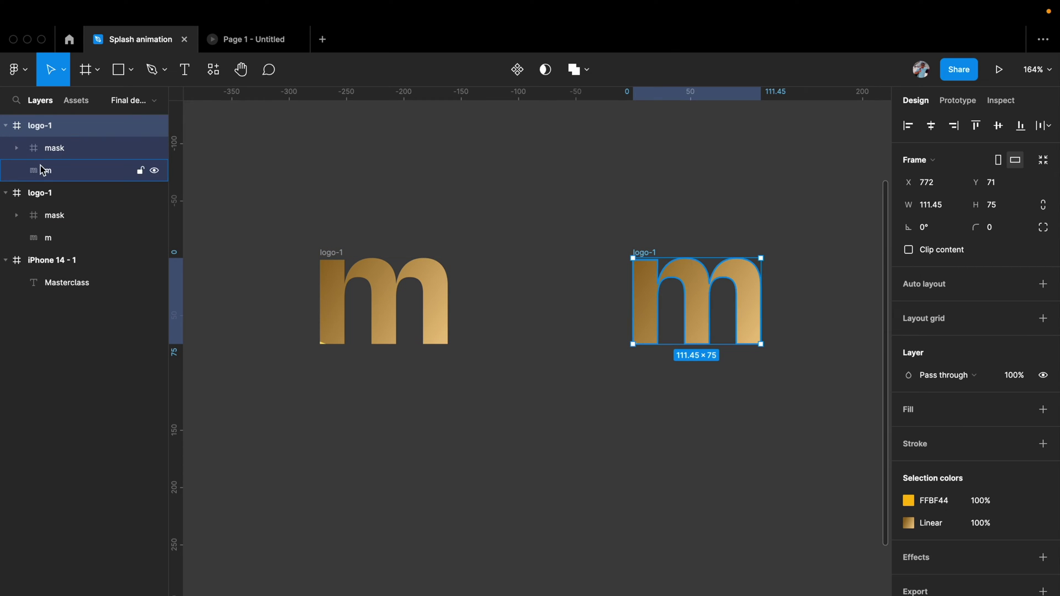
click(11, 149)
click(16, 148)
click(55, 182)
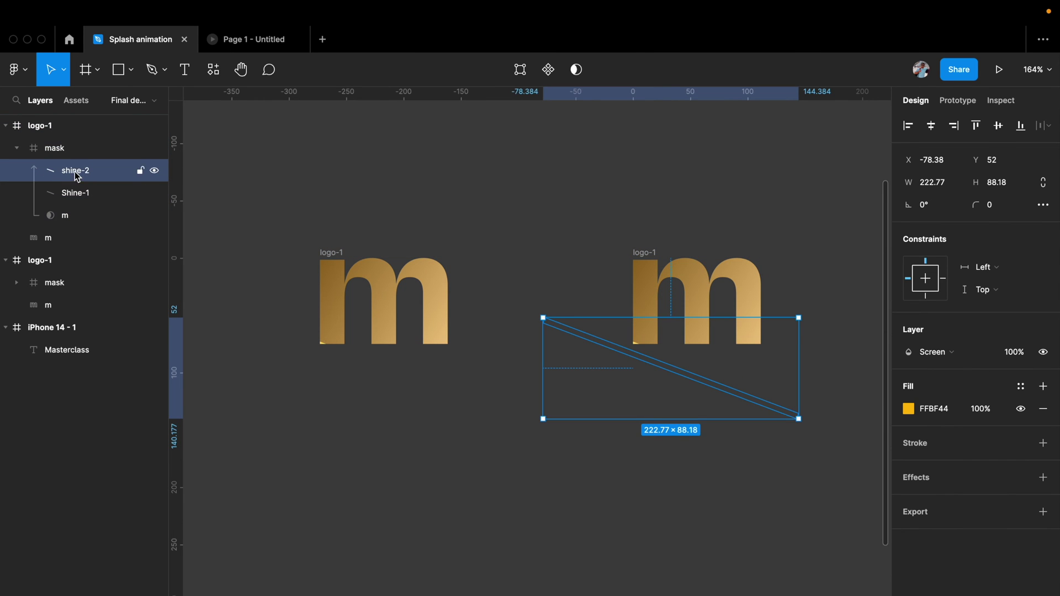
shift+click(71, 198)
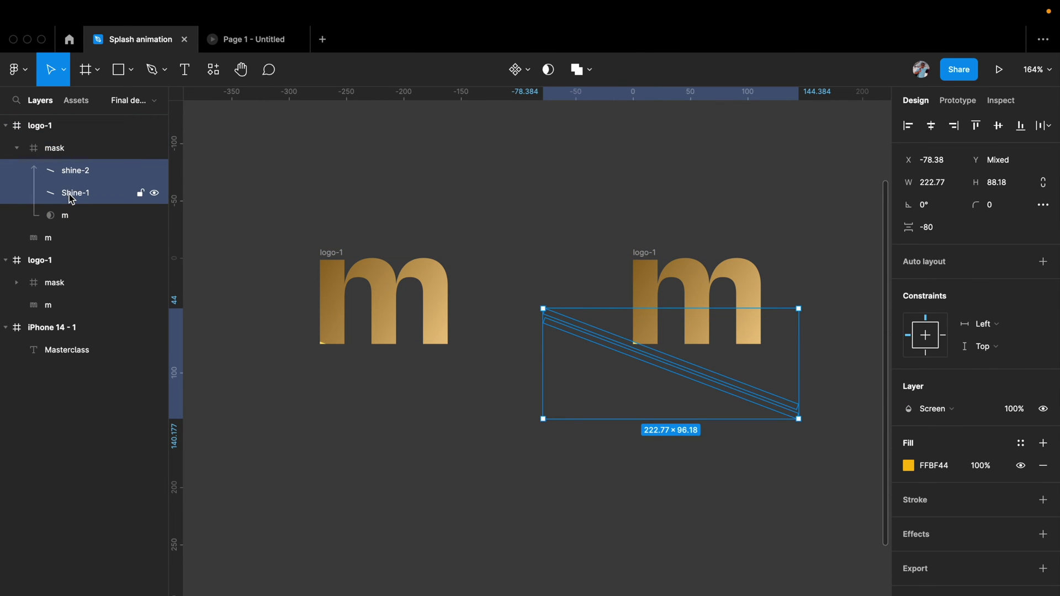
key(shift+Up)
key(shift+Up)
key(shift+Up)
key(shift+Up)
key(shift+Up)
key(shift+Up)
key(shift+Up)
key(shift+Up)
key(shift+Up)
key(shift+Up)
key(shift+Up)
key(shift+Up)
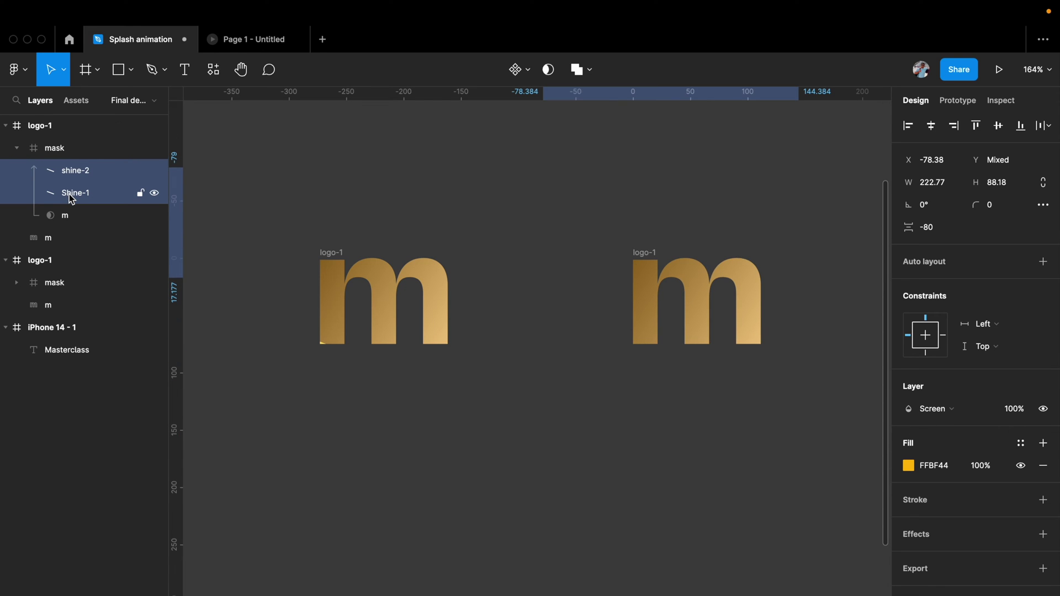
Step: Rename the copied logo frame as logo-2
click(495, 212)
scroll(495, 212, down, 3)
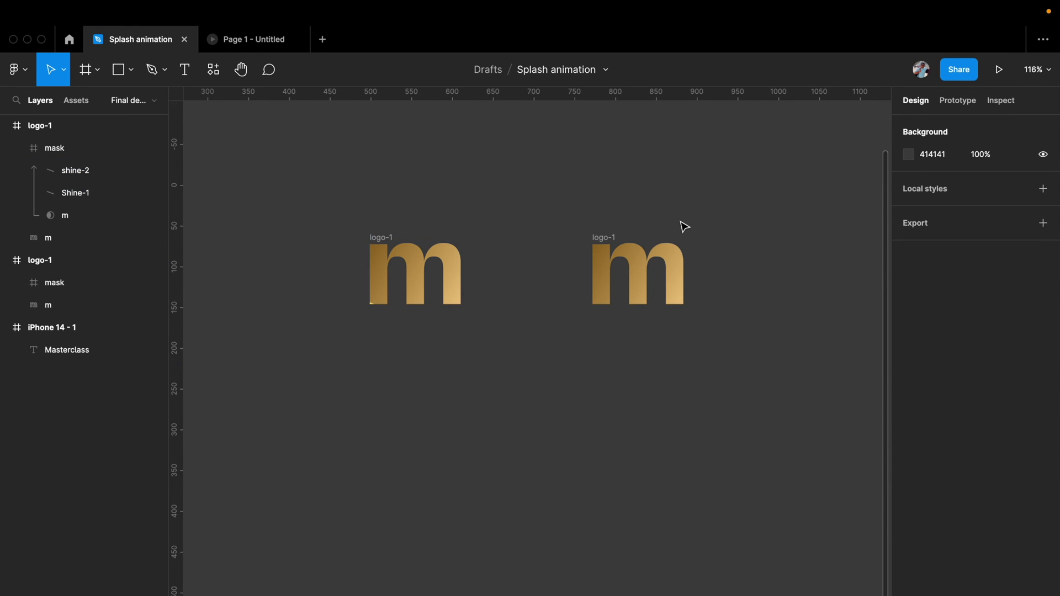
click(607, 236)
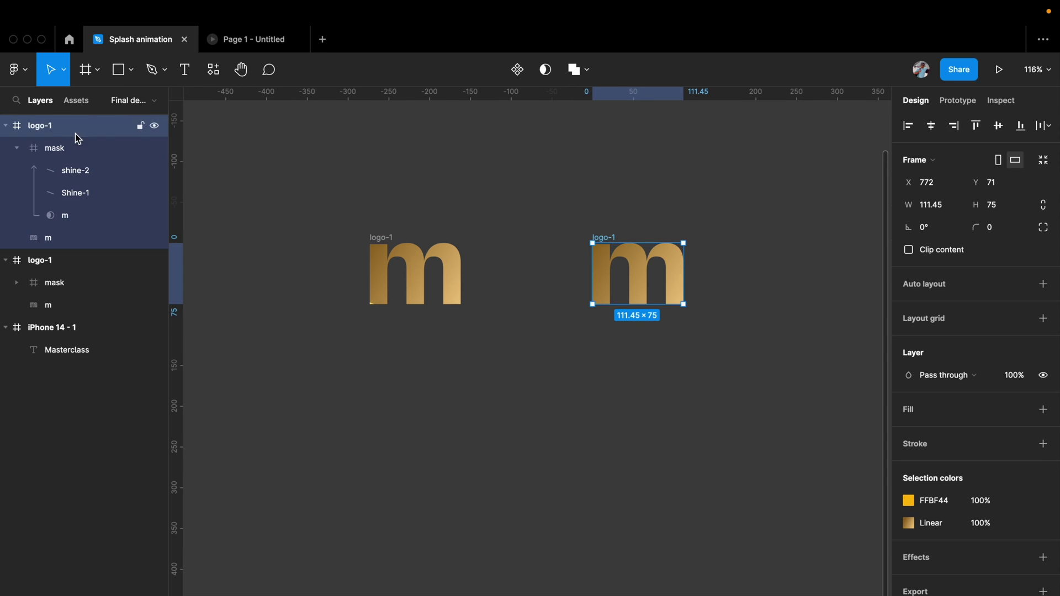
double_click(52, 128)
text(2)
key(Return)
Step: Combine the logo-1 and logo-2 frames into a component set
click(326, 198)
drag(306, 179, 769, 410)
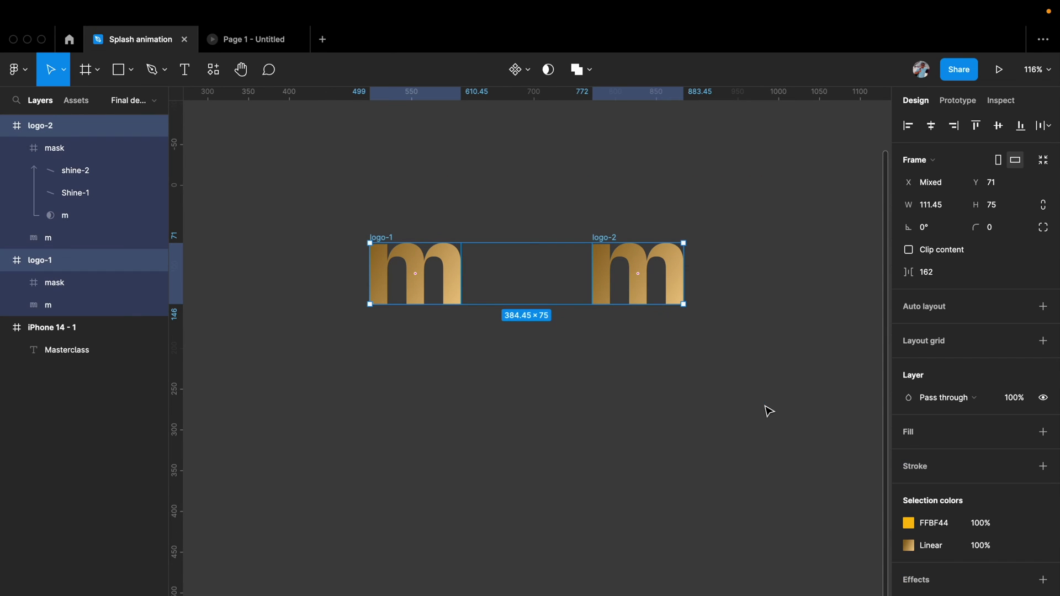
click(522, 70)
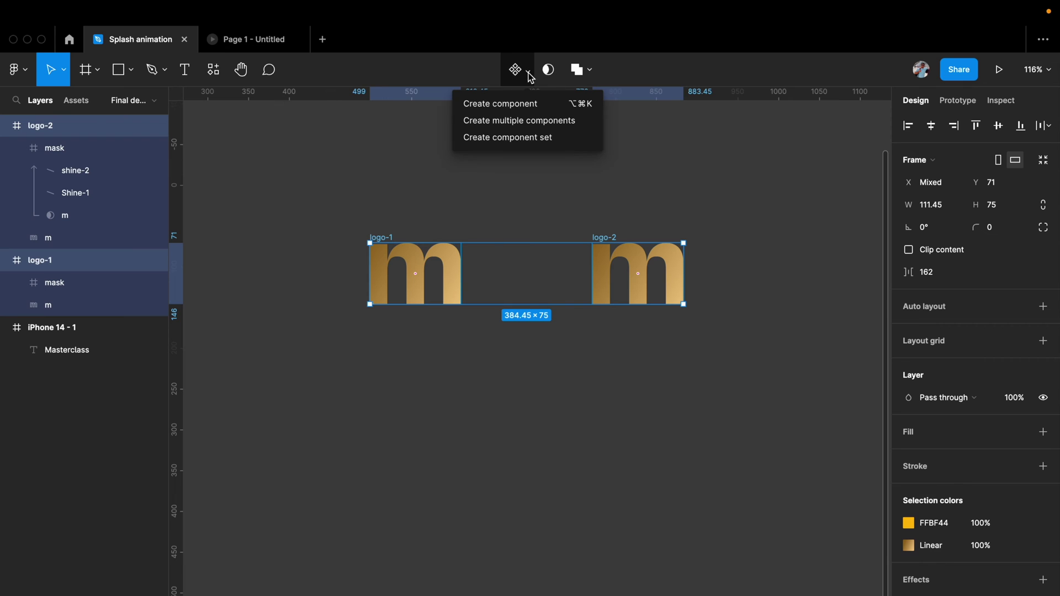
click(523, 138)
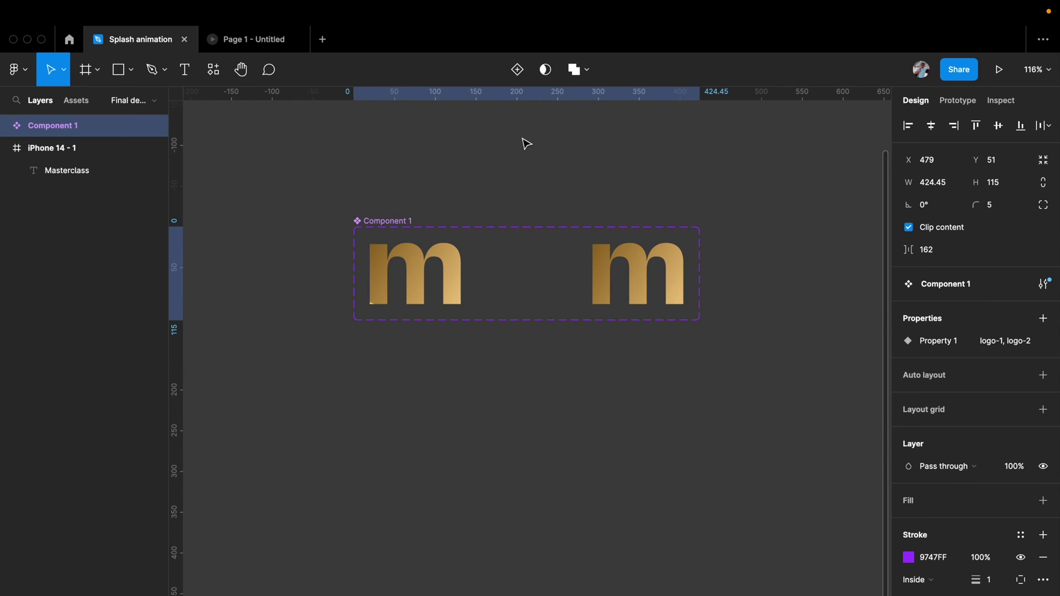
Step: Connect the logo-1 variant to the logo-2 variant with a prototype interaction
click(456, 286)
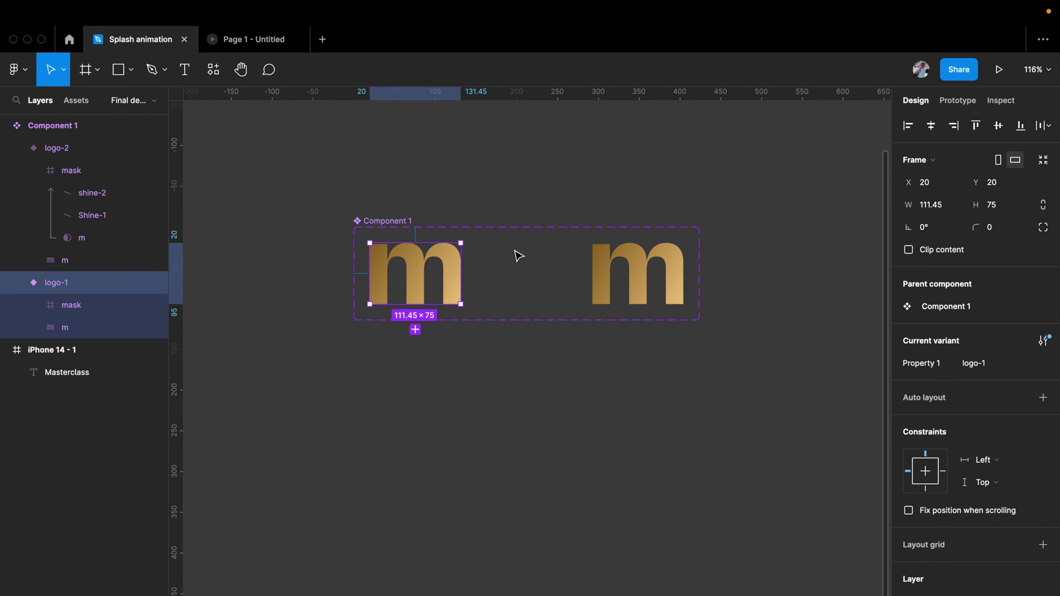
click(960, 101)
drag(461, 274, 610, 291)
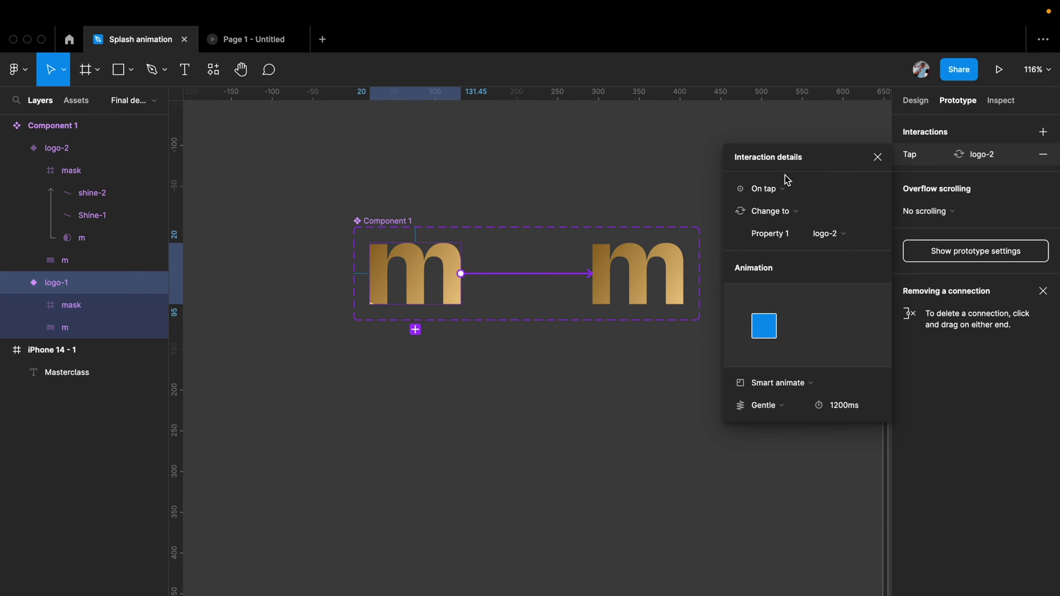
Step: Set the logo-1 to logo-2 interaction to trigger After delay with a delay of 100 ms
click(809, 192)
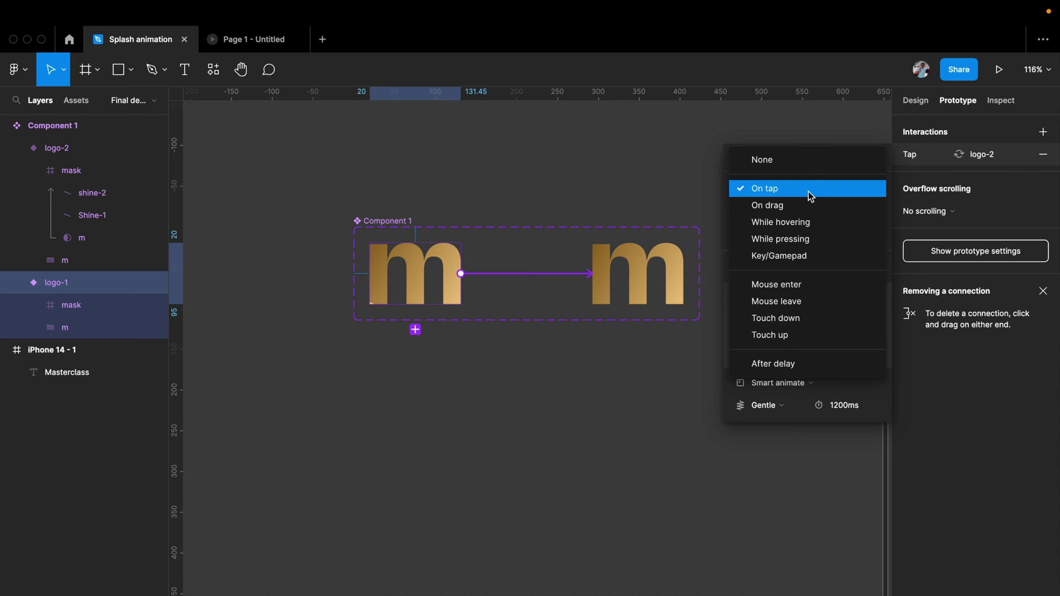
click(789, 360)
click(849, 194)
text(10)
key(Return)
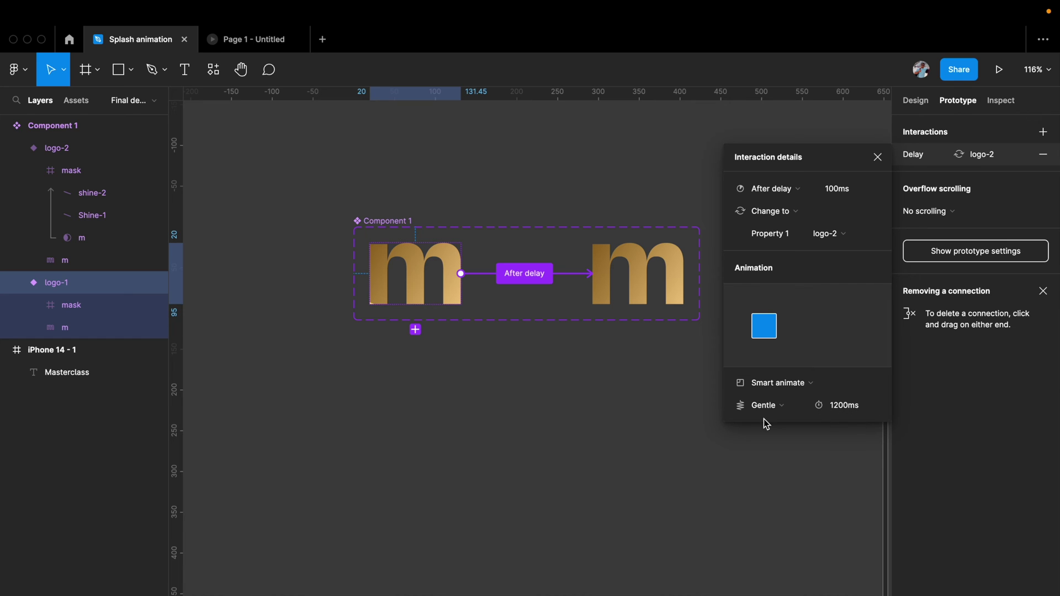
Step: Check the easing options and duration of the transition from logo-1 to logo-2, and close the interaction details
click(790, 412)
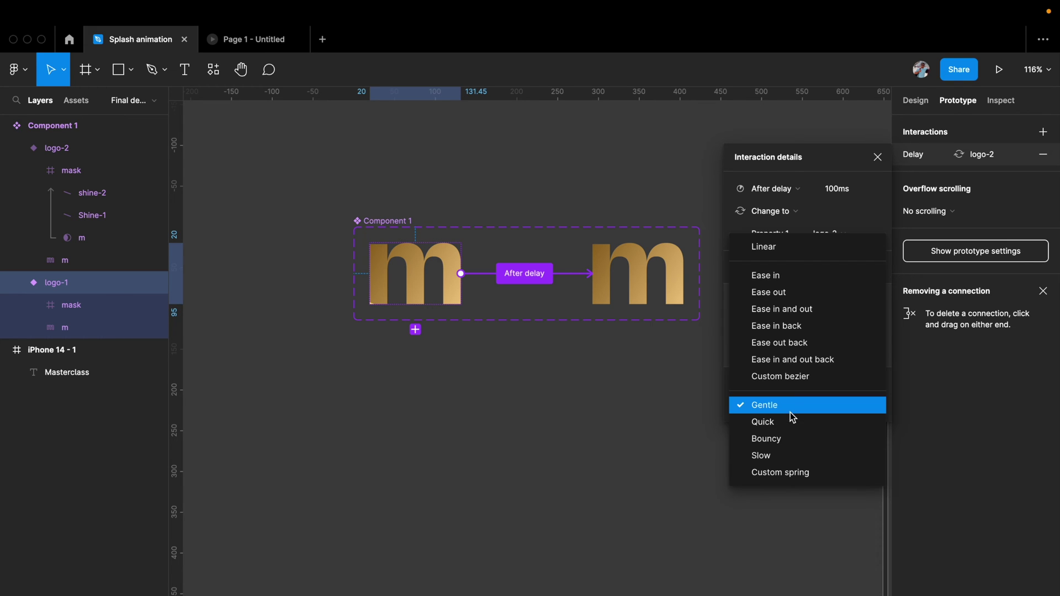
click(684, 390)
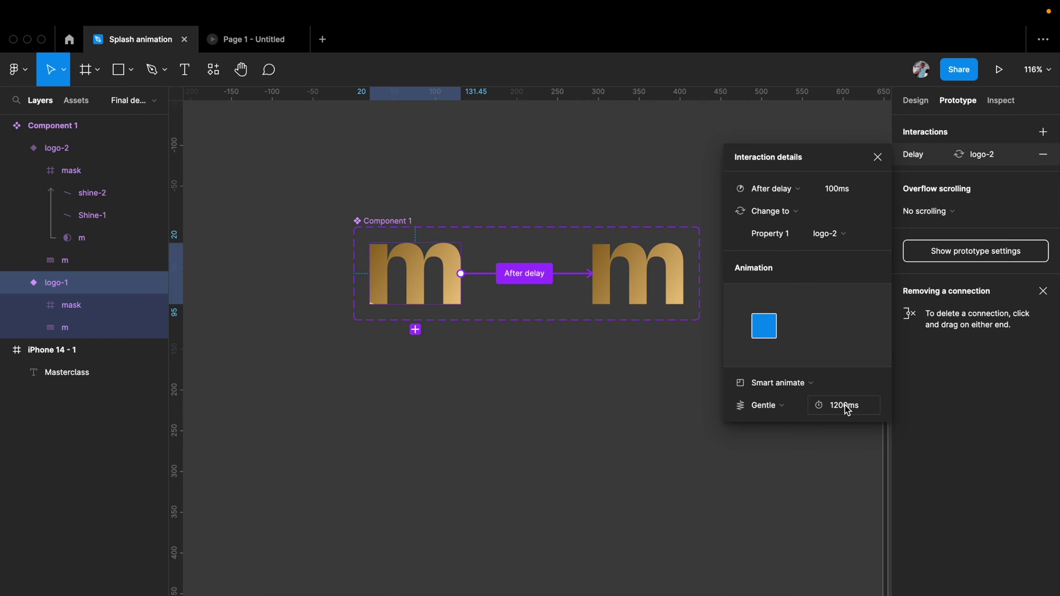
key(Escape)
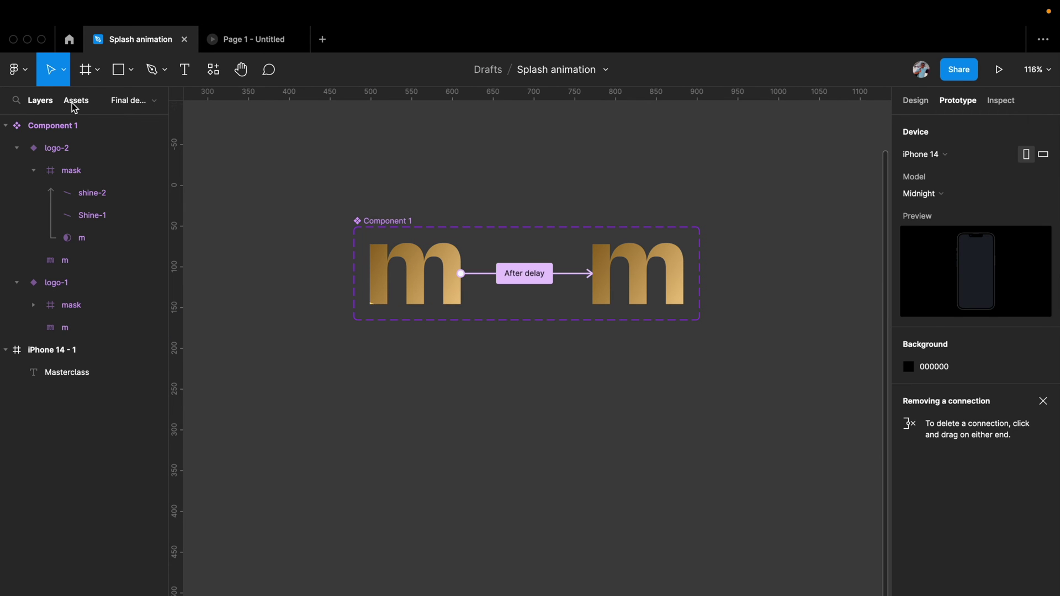
click(6, 126)
key(shift+1)
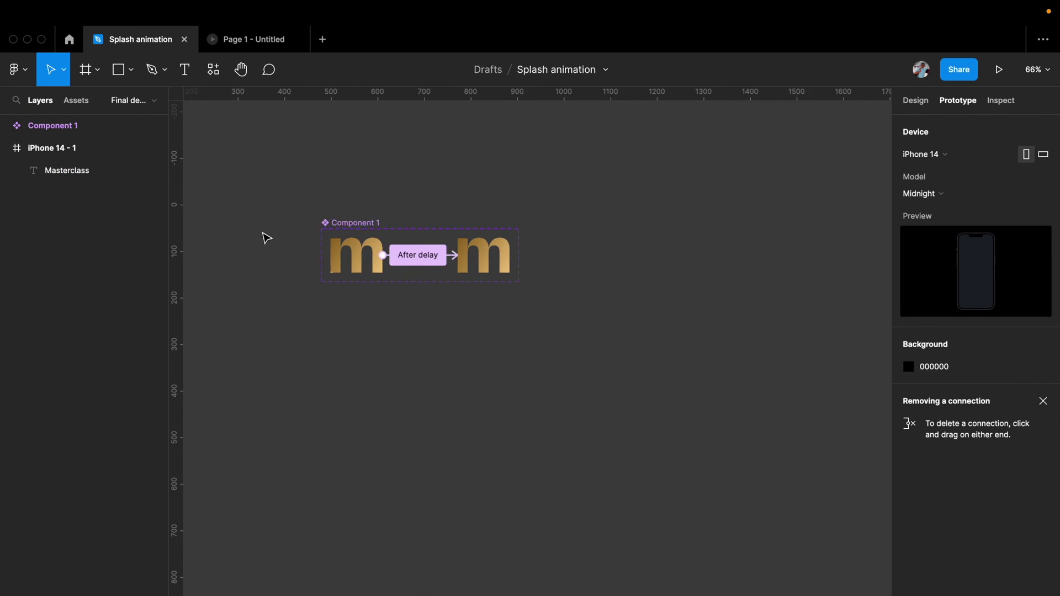
Step: Insert an instance of the m logo component into the iPhone 14 frame, centred just above the Masterclass text at X 139, Y 303
click(77, 100)
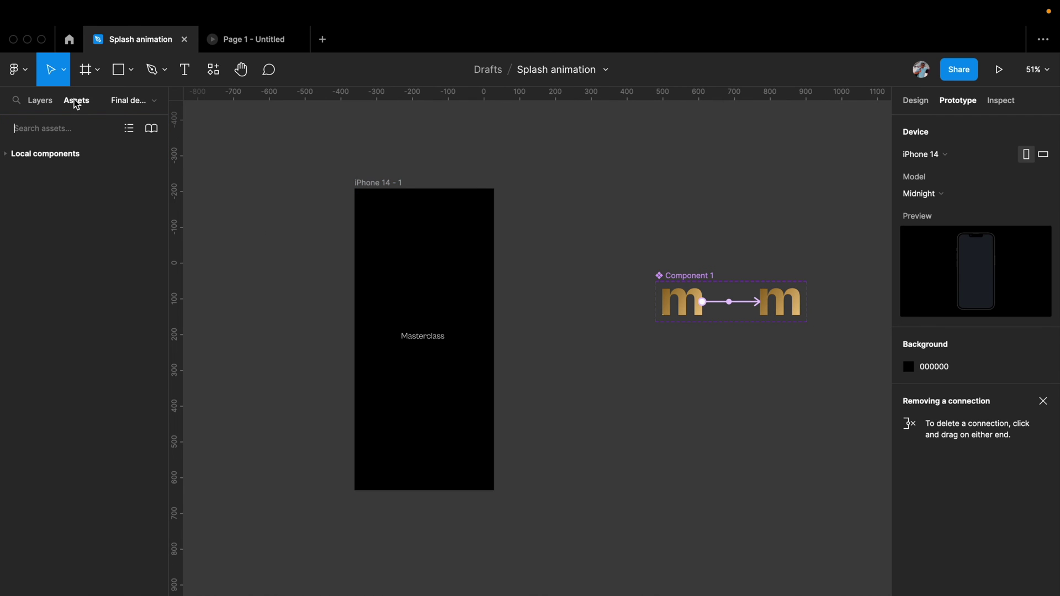
click(6, 160)
drag(46, 238, 436, 279)
scroll(436, 279, up, 3)
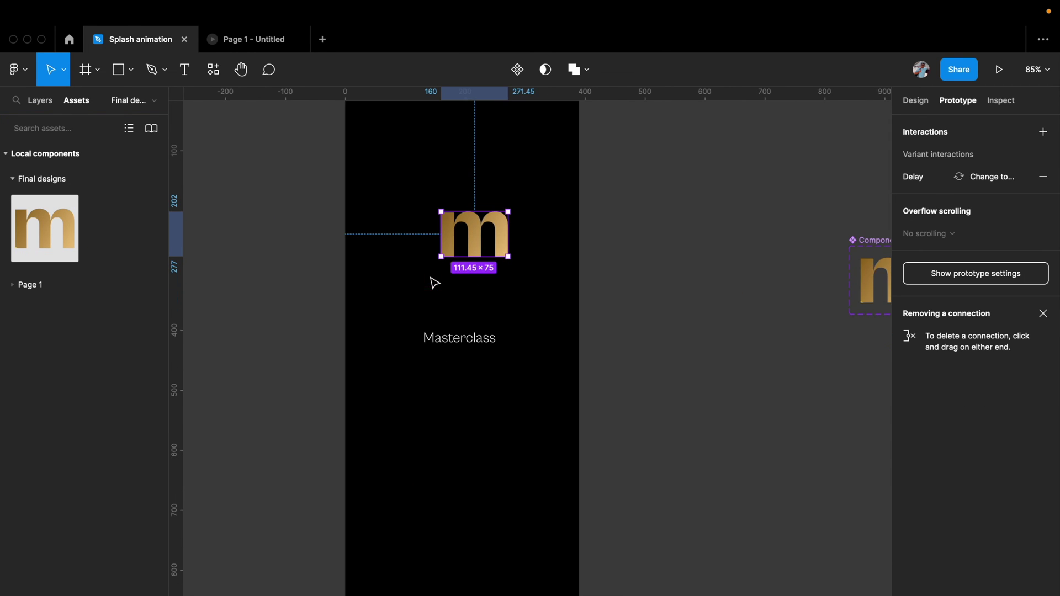
click(915, 101)
drag(486, 233, 474, 294)
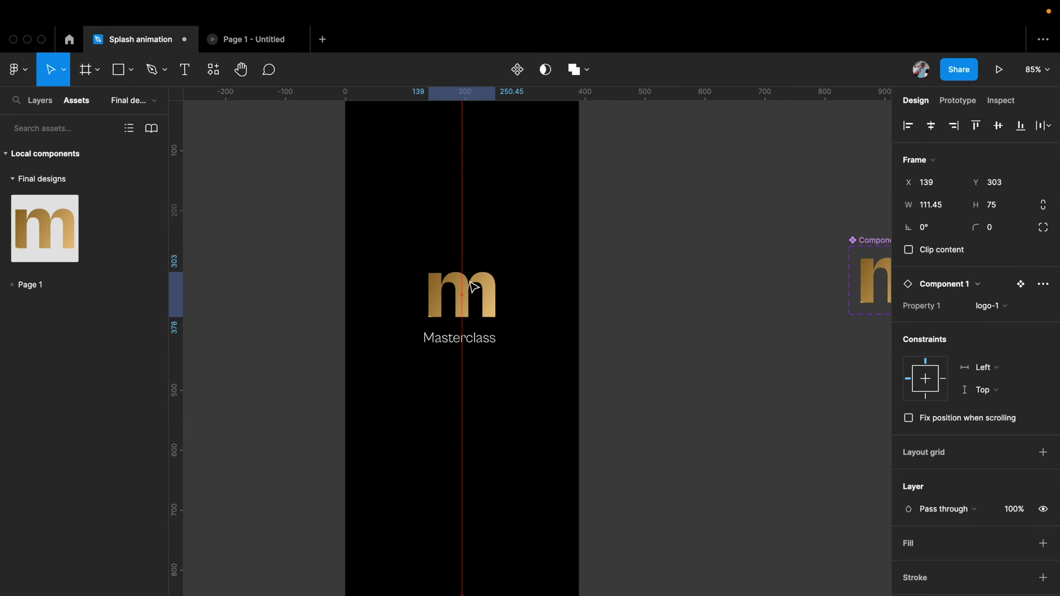
Step: Preview the iPhone 14 - 1 frame's splash animation as a prototype
scroll(620, 275, down, 3)
click(619, 275)
click(436, 186)
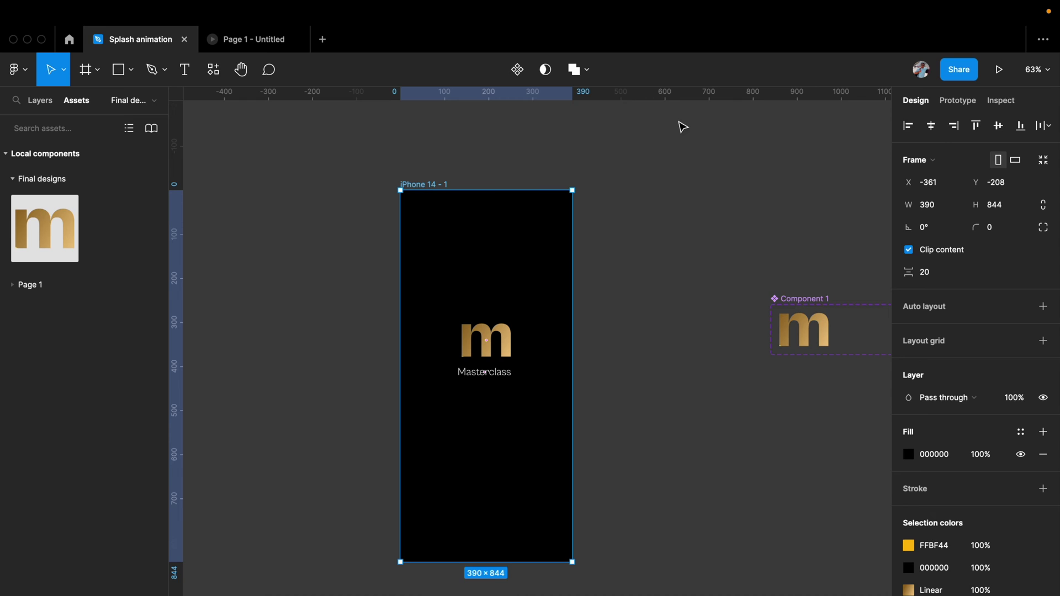
click(998, 69)
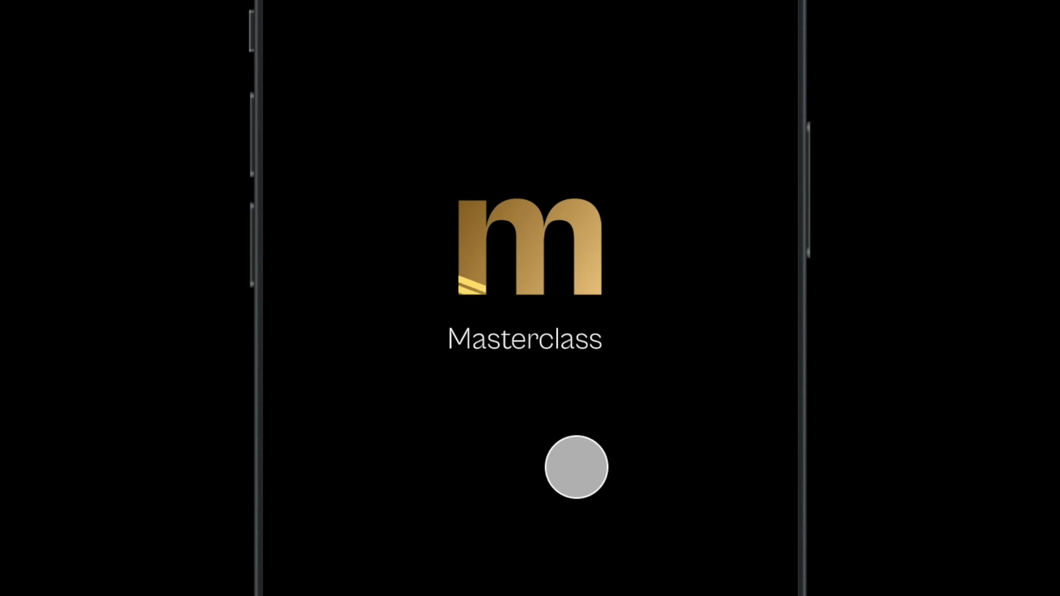
Step: Return to the Splash animation design file and show the layer list beside the Component 1 set
click(132, 48)
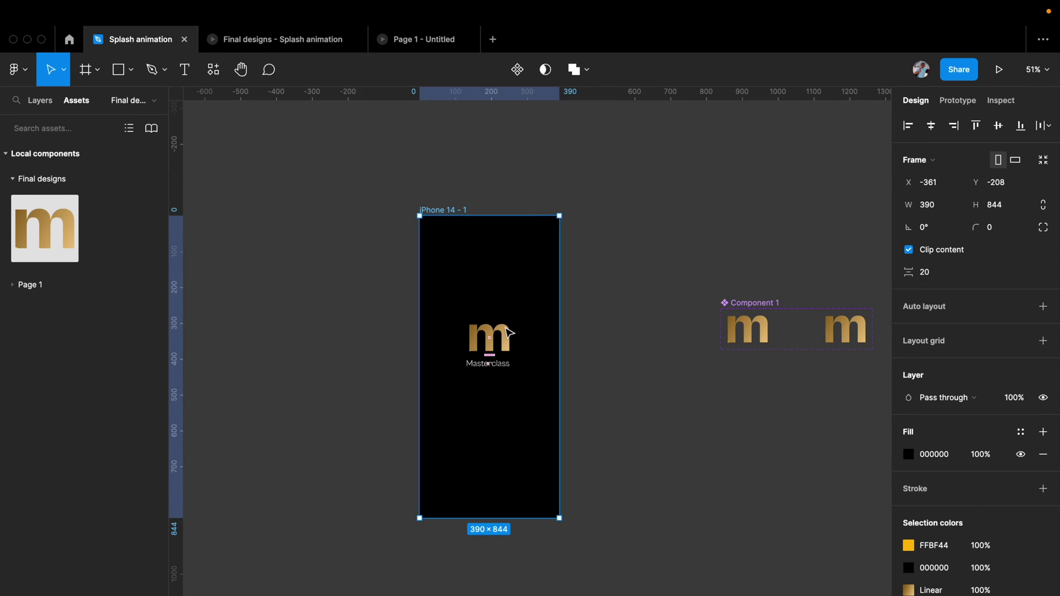
scroll(563, 336, right, 5)
scroll(563, 335, up, 5)
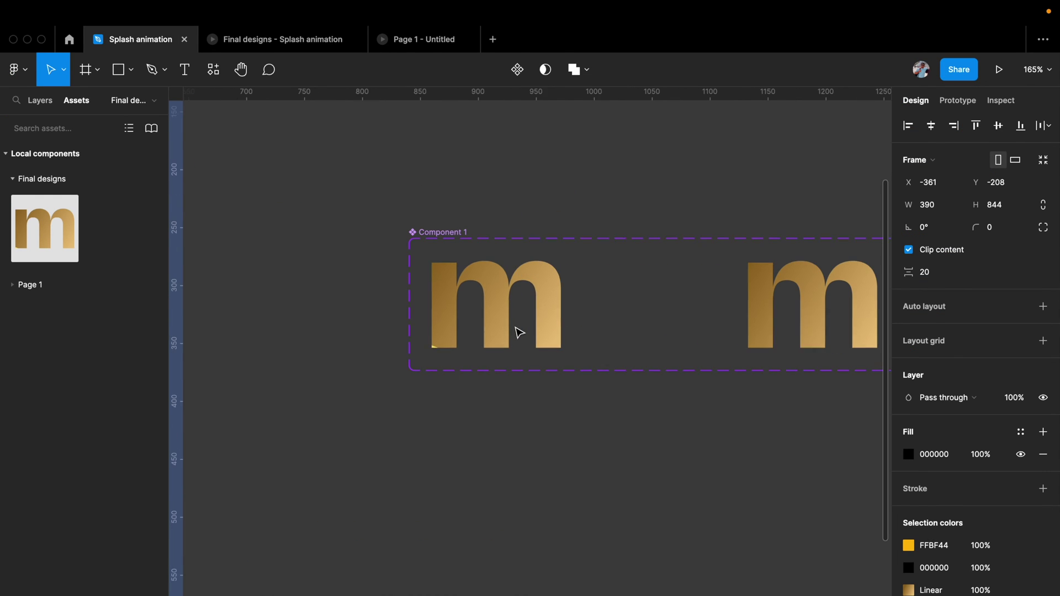
scroll(519, 332, right, 3)
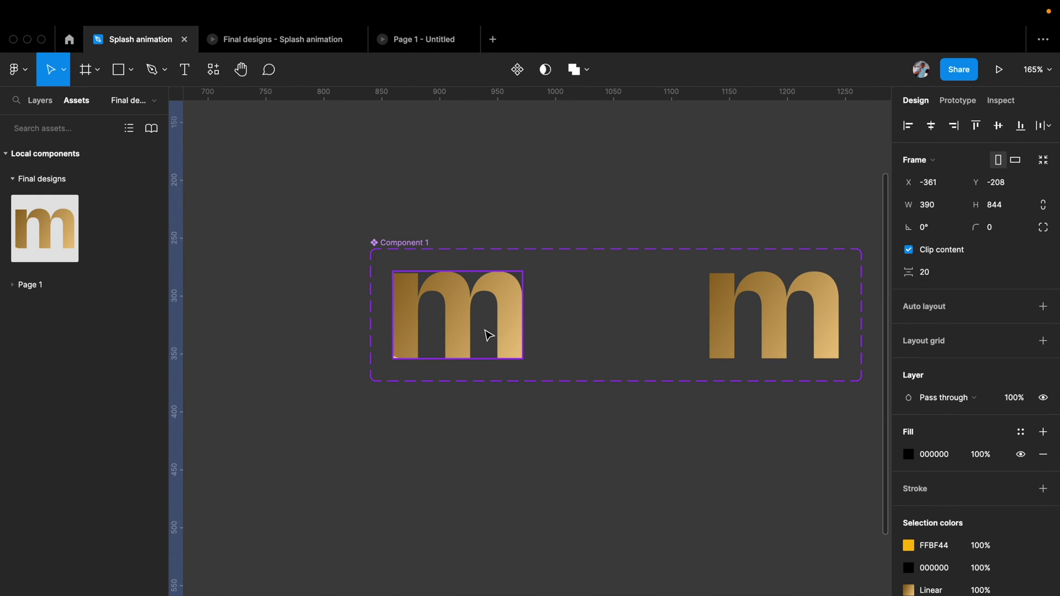
click(41, 108)
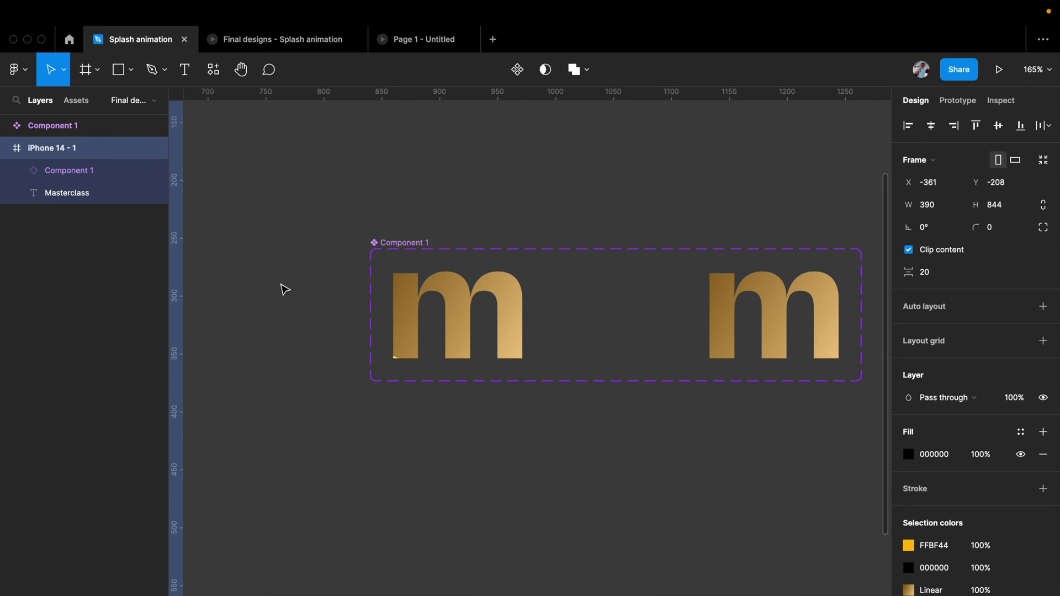
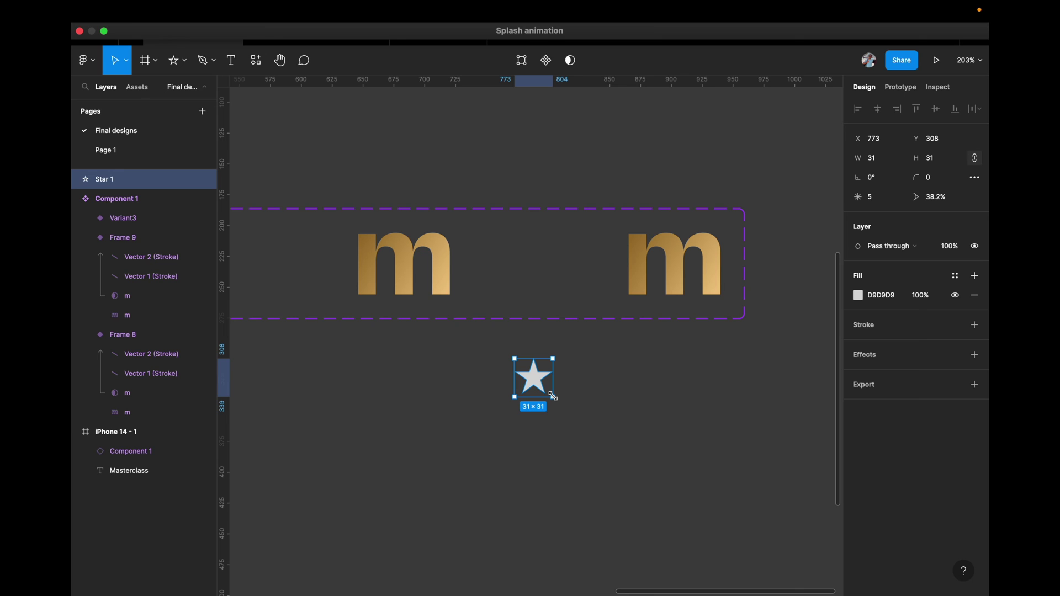
Step: Resize the star to 24 × 24 and set its point count to 4
click(947, 162)
text(24)
key(Return)
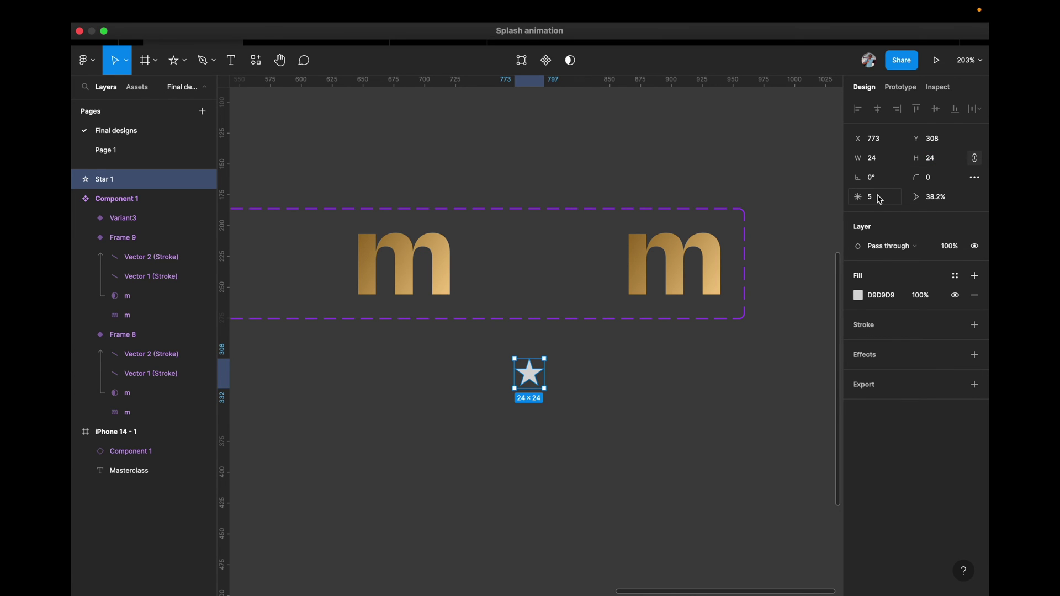
click(879, 198)
text(4)
key(Return)
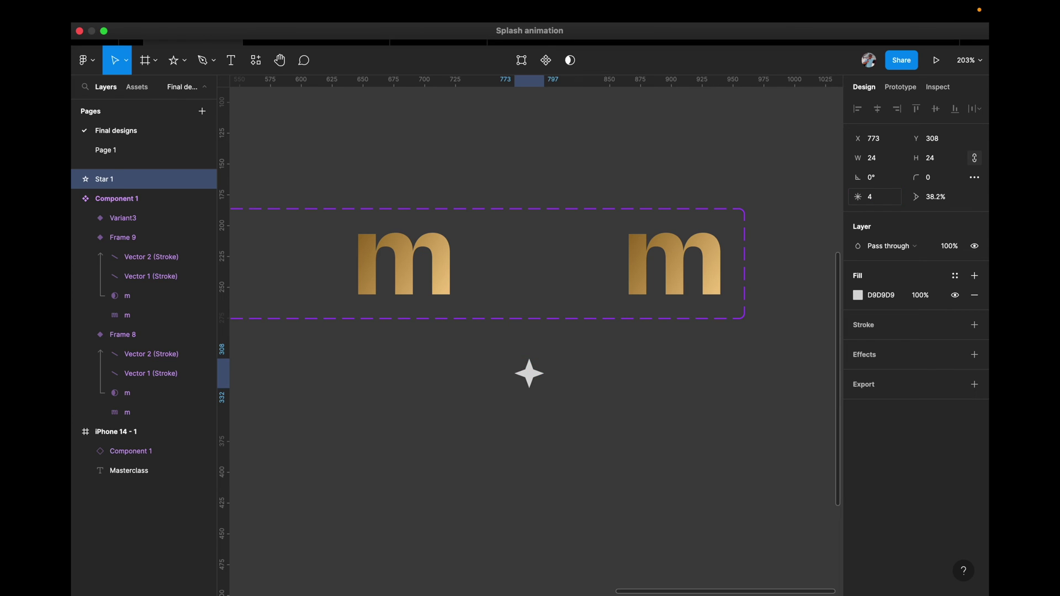
Step: Set the four-pointed star's ratio to 8% to make its rays thin
click(945, 204)
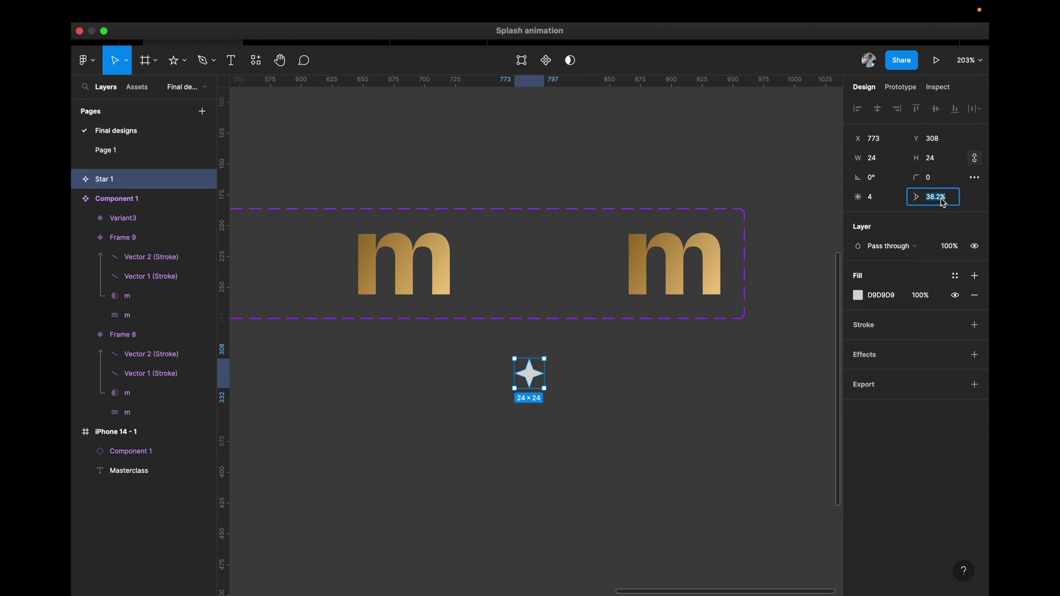
text(8.2)
key(Return)
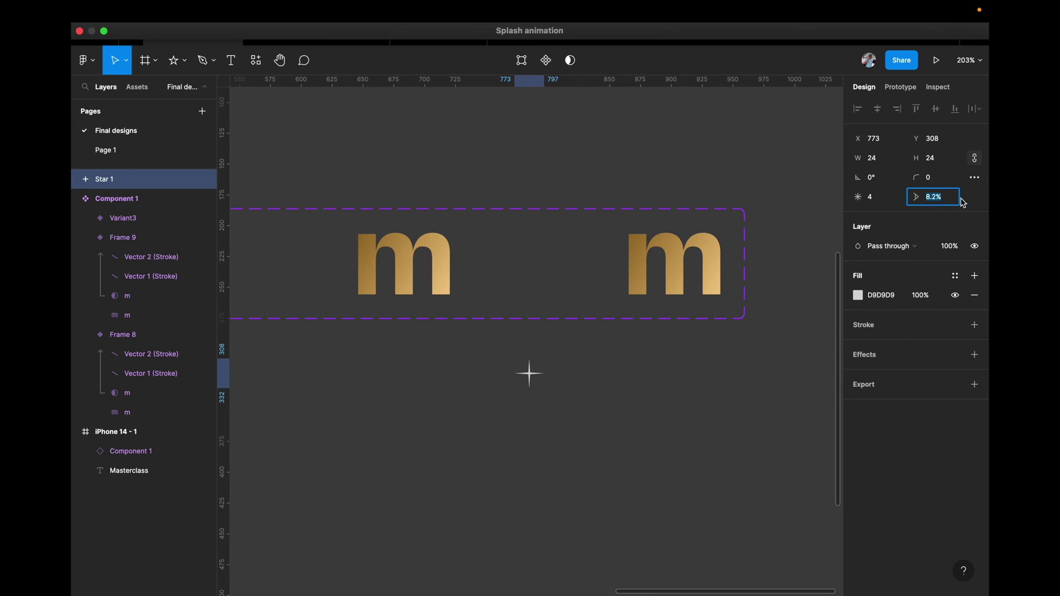
text(8)
key(Return)
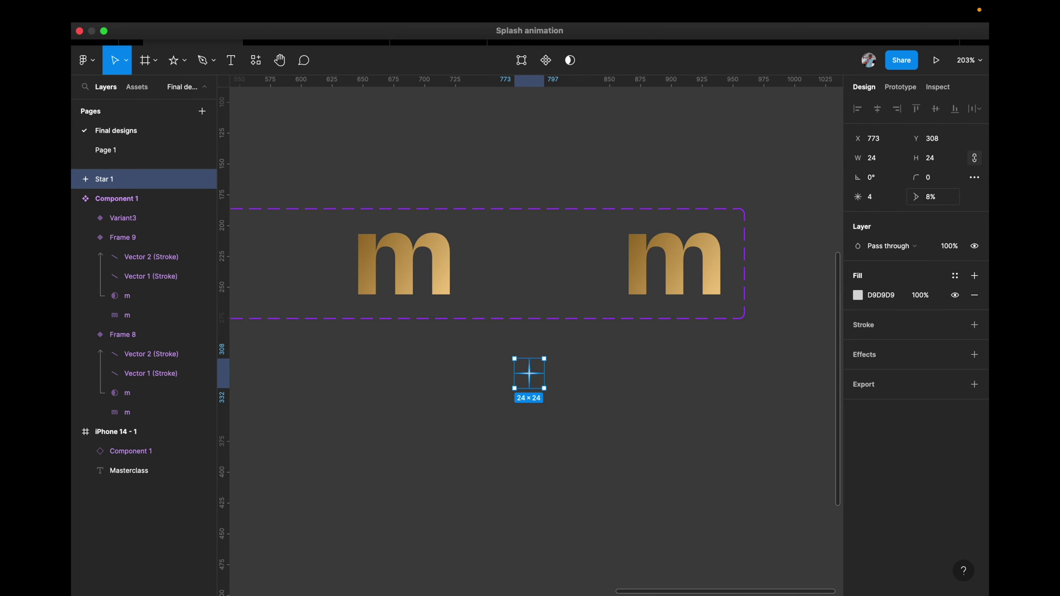
Step: Fill the star with the amber document color FFBF44
scroll(559, 407, up, 2)
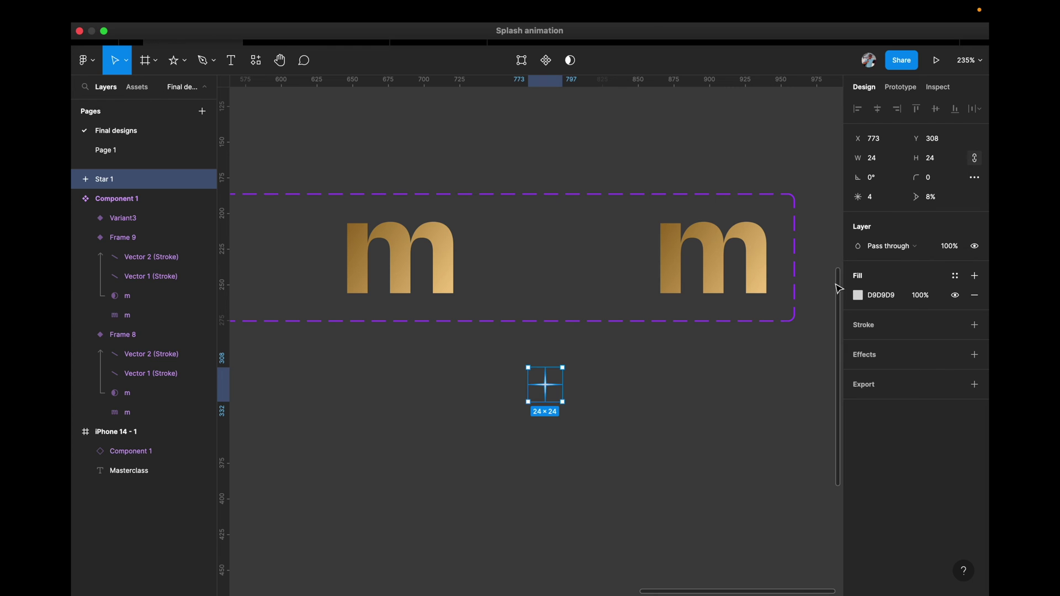
click(858, 296)
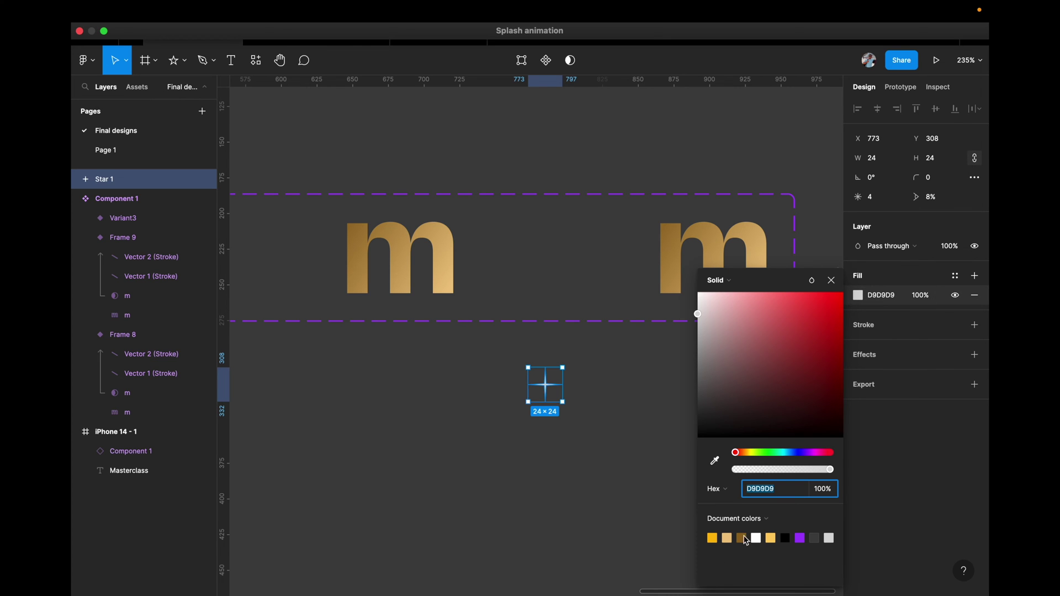
click(713, 537)
click(619, 516)
scroll(539, 412, up, 4)
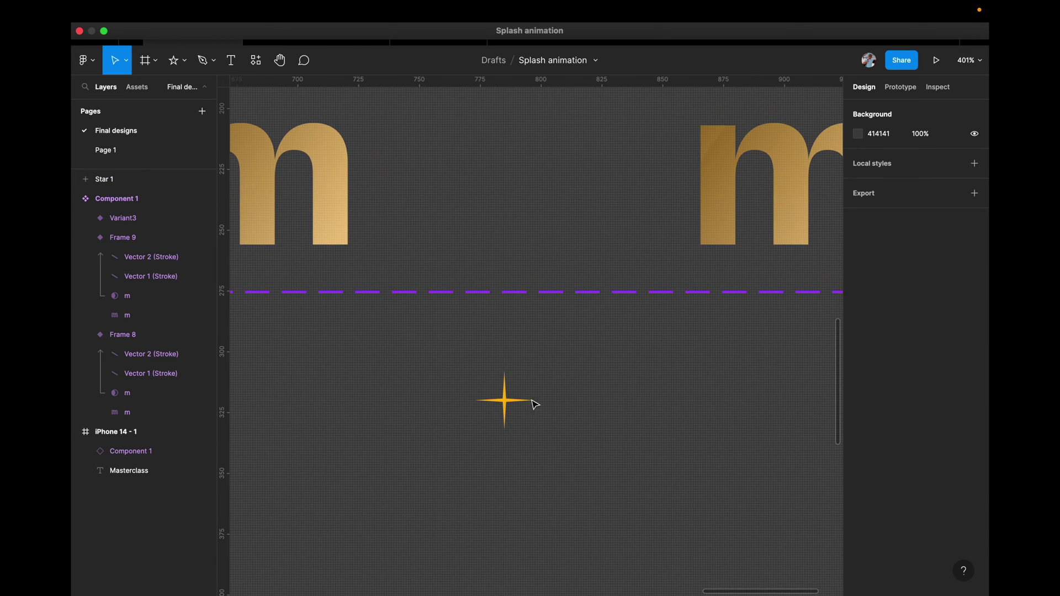
Step: Place the star on the upper-right curve of the Variant3 m, with its layer directly beneath the masking m layer
scroll(483, 378, down, 2)
click(481, 418)
drag(506, 407, 799, 186)
drag(159, 222, 139, 287)
click(131, 263)
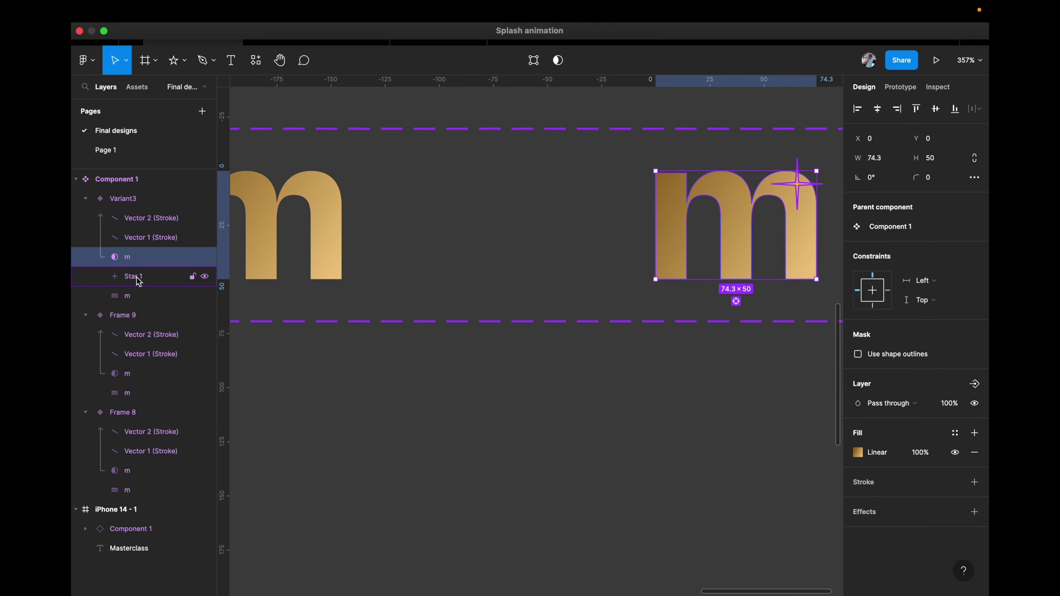
Step: Nudge the Variant3 star up and right to X 56.4, Y -9, at the m's upper-right corner
click(139, 282)
scroll(343, 253, right, 2)
scroll(343, 253, up, 2)
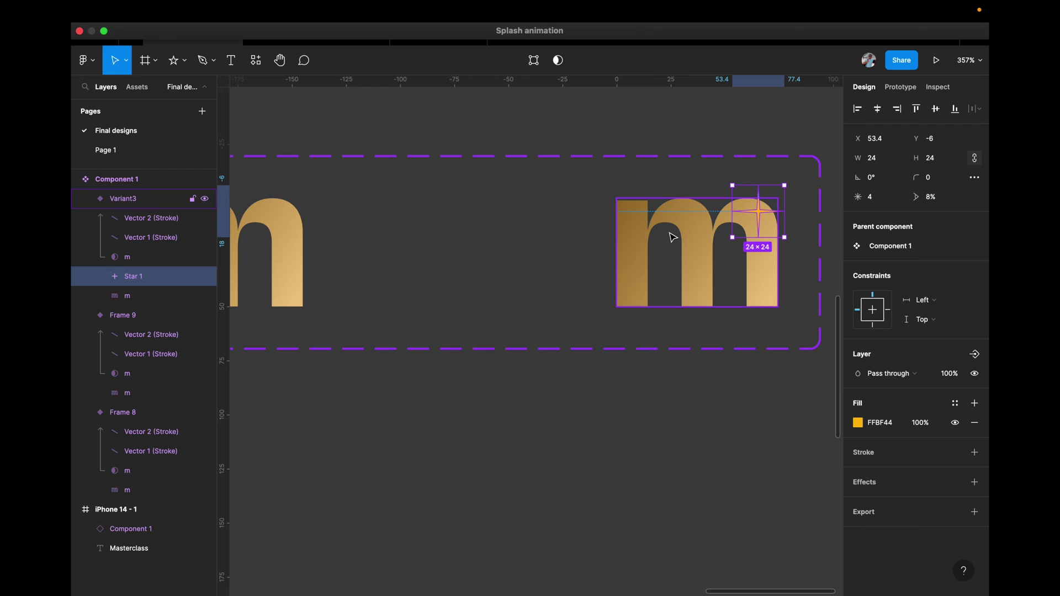
key(Up)
key(Up)
key(Up)
key(Up)
key(Right)
key(Right)
key(Down)
key(Right)
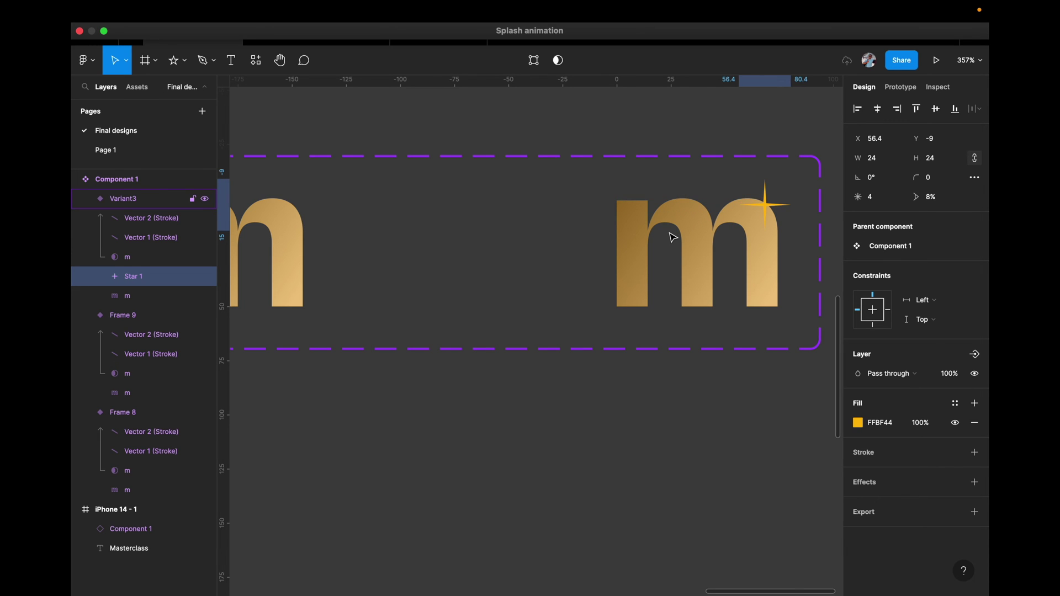
scroll(662, 288, down, 5)
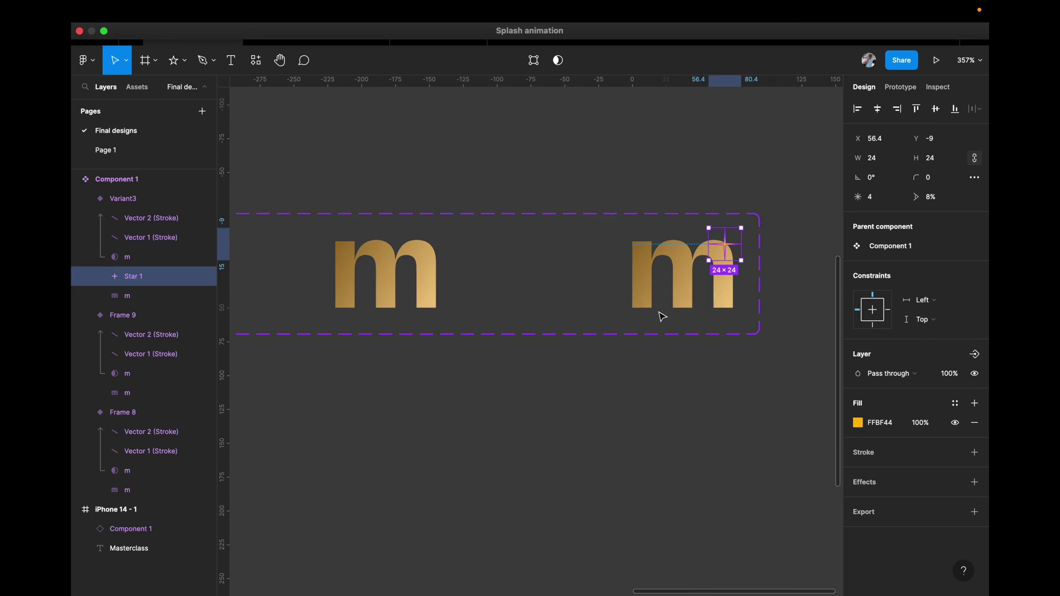
click(646, 356)
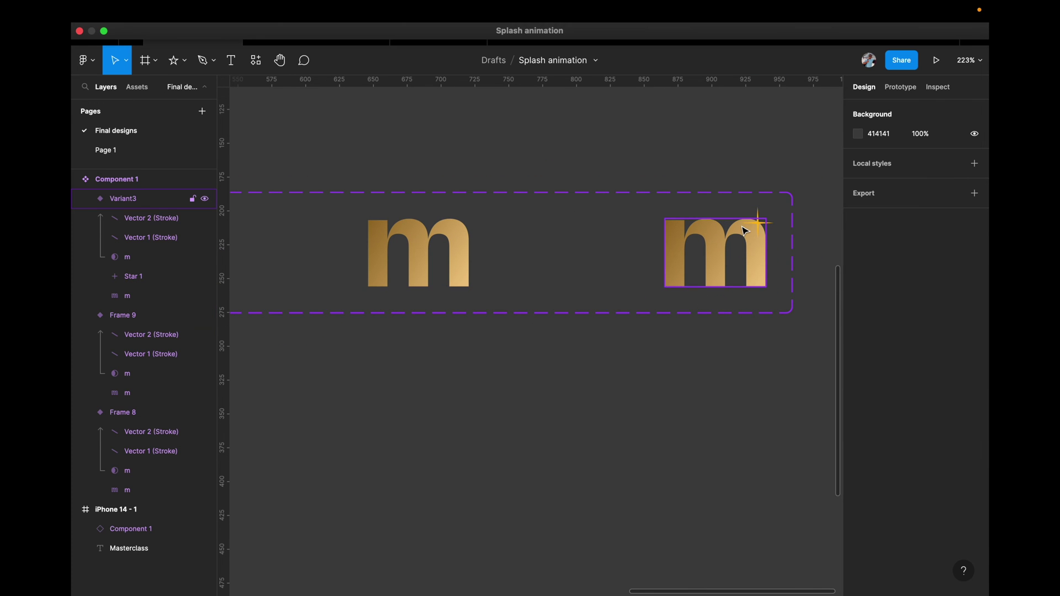
Step: Copy the star into the Frame 9 variant and place its layer beneath the masking m layer
click(773, 223)
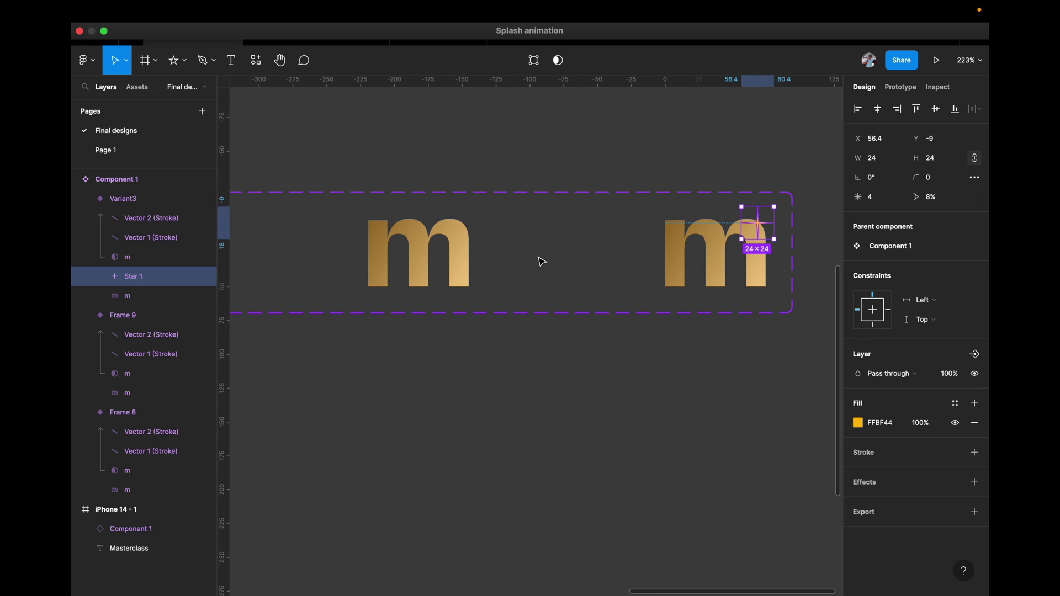
scroll(729, 282, down, 3)
scroll(568, 252, left, 1)
click(568, 252)
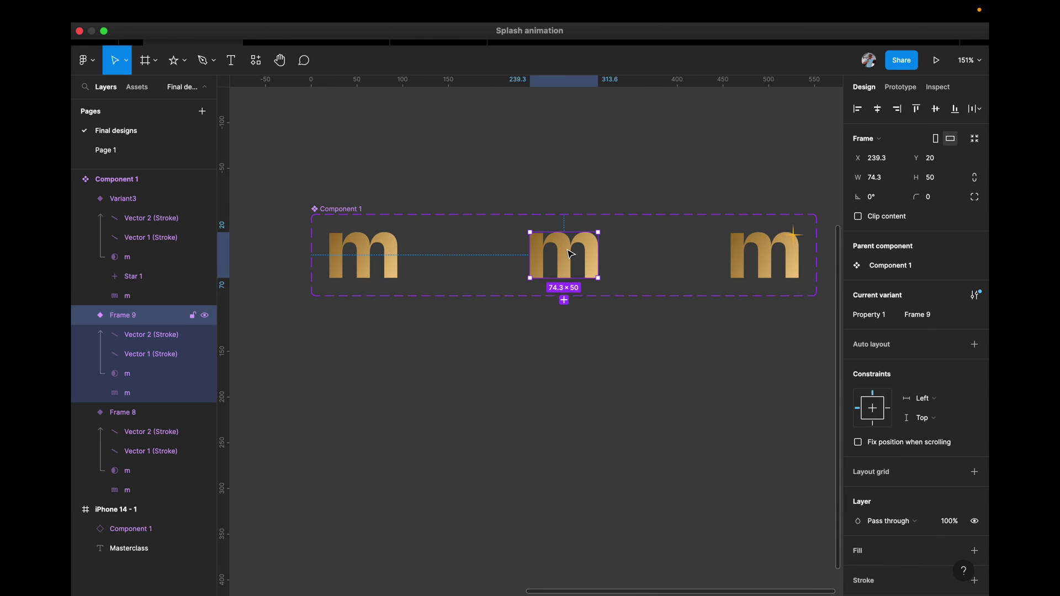
scroll(570, 253, up, 3)
key(super+v)
drag(150, 338, 144, 408)
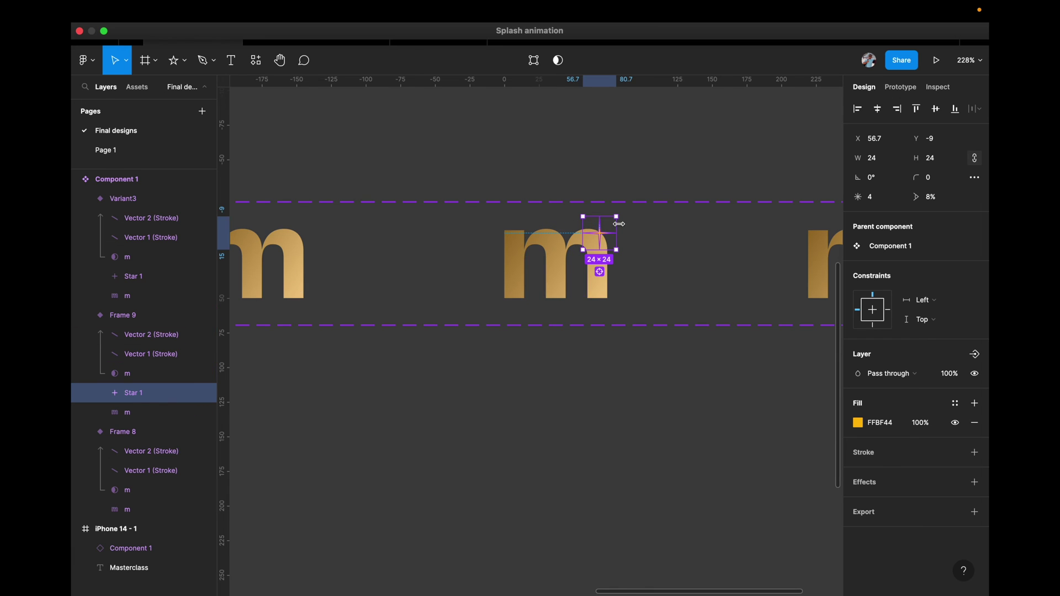
Step: Scale the Frame 9 star to 0.1x from its center with the Scale tool
scroll(619, 223, up, 2)
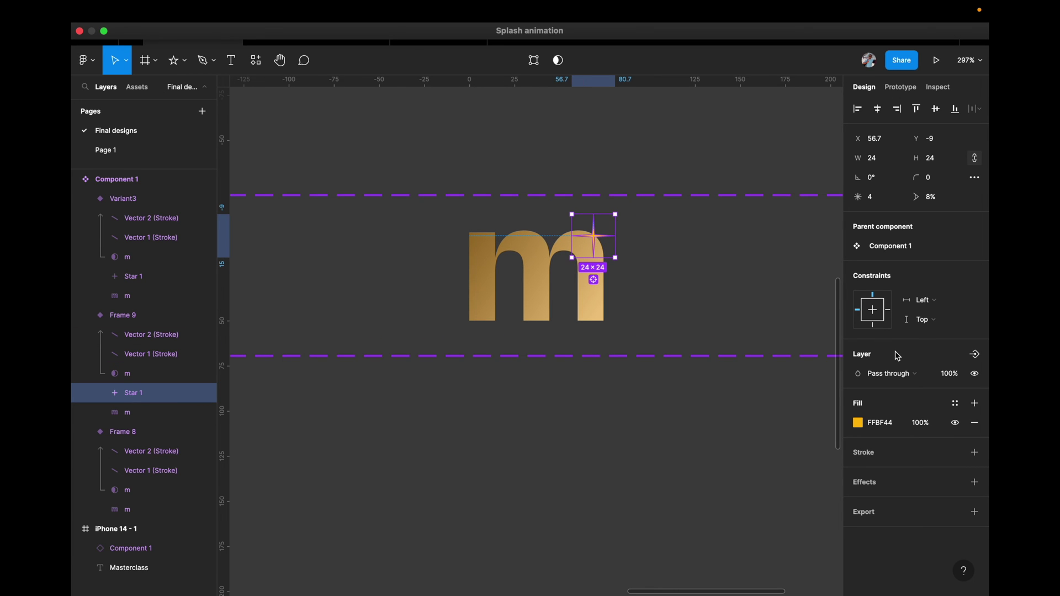
key(k)
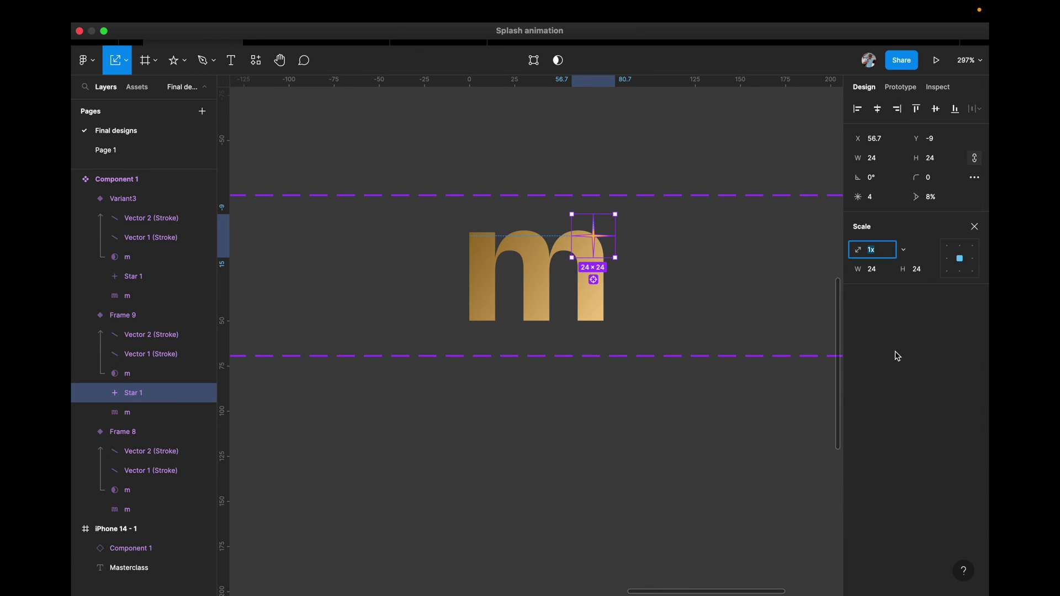
text(0.)
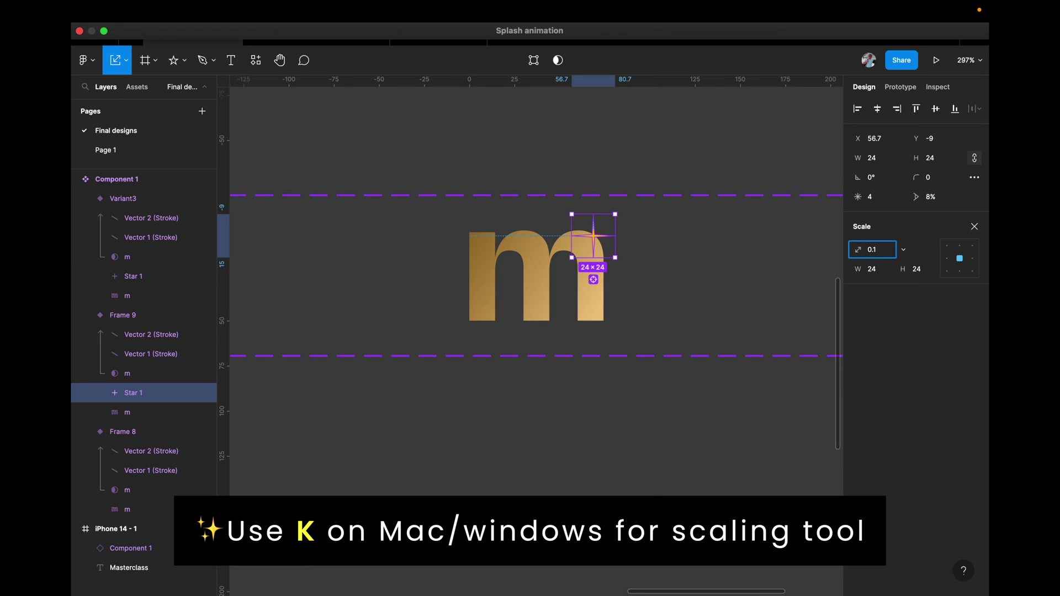
key(Return)
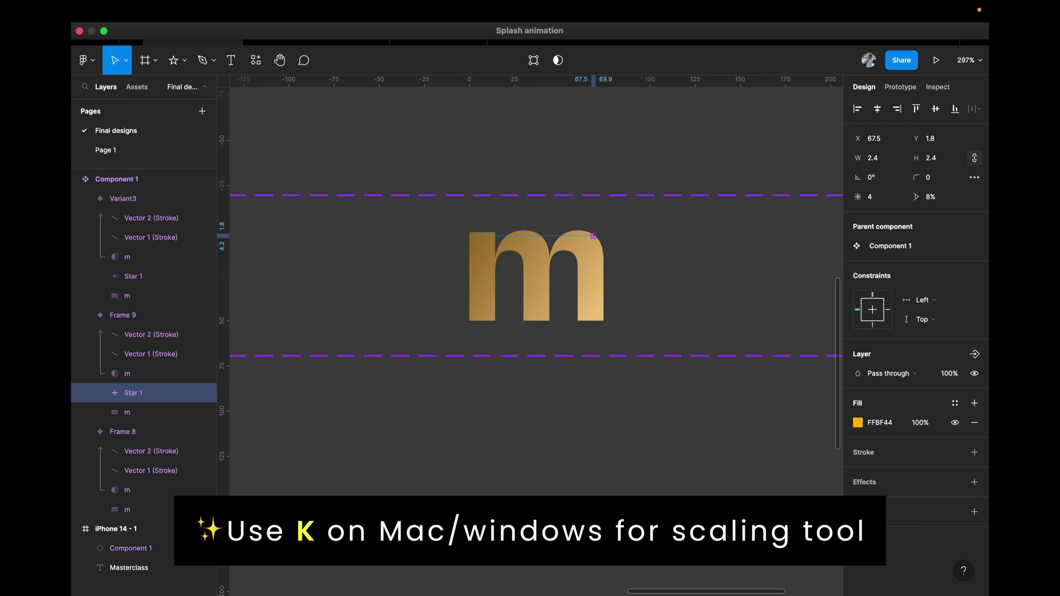
Step: Set the tiny Frame 9 star's layer opacity to 0%
scroll(627, 293, up, 3)
scroll(576, 203, up, 4)
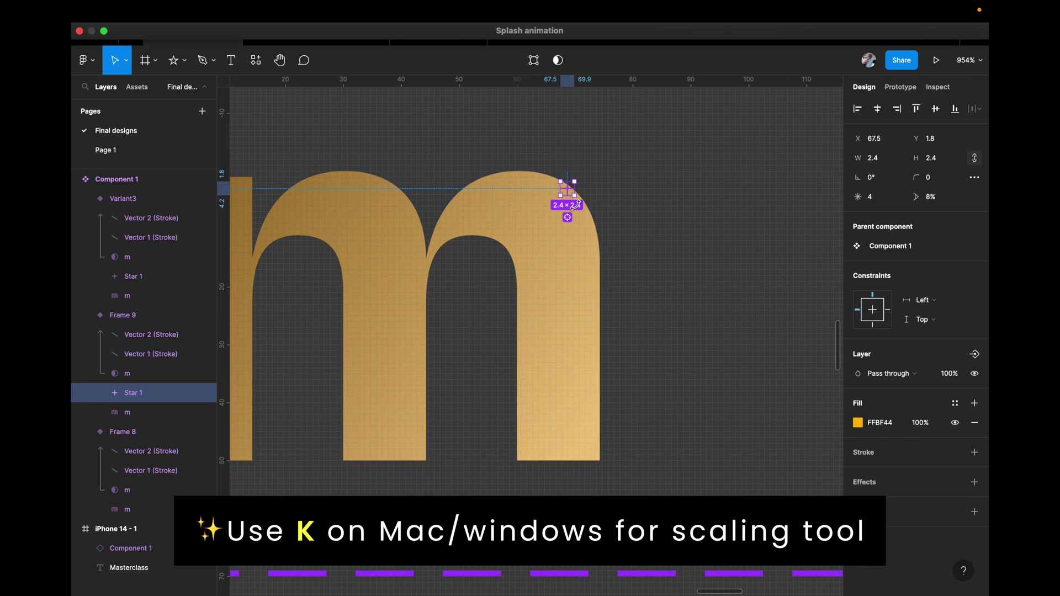
scroll(638, 255, down, 4)
click(954, 378)
text(0)
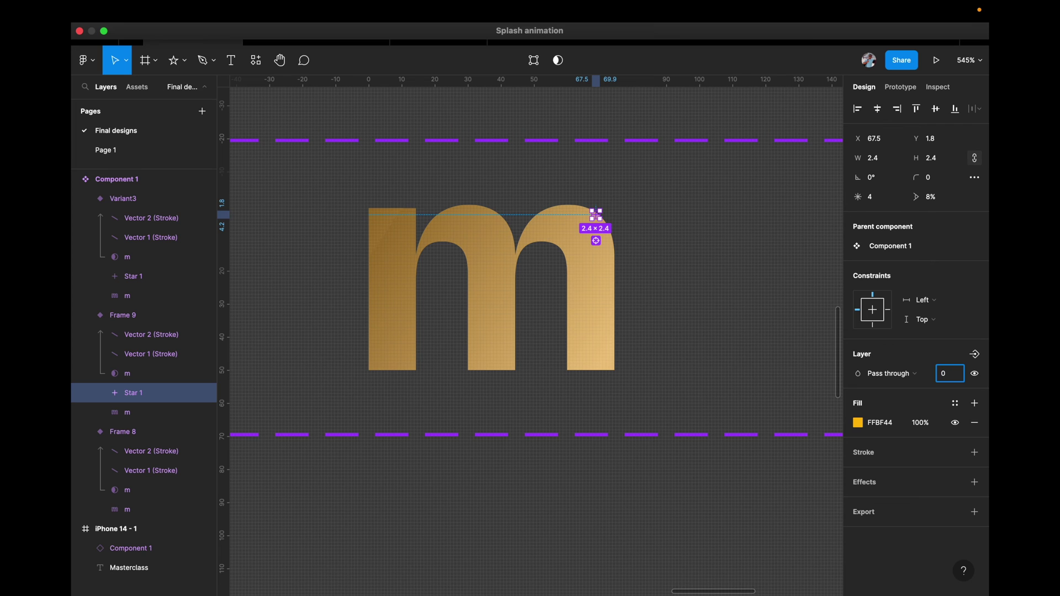
click(768, 394)
Step: Rotate the star at the m's corner in Variant3 to 180°
scroll(767, 394, down, 4)
scroll(587, 320, right, 3)
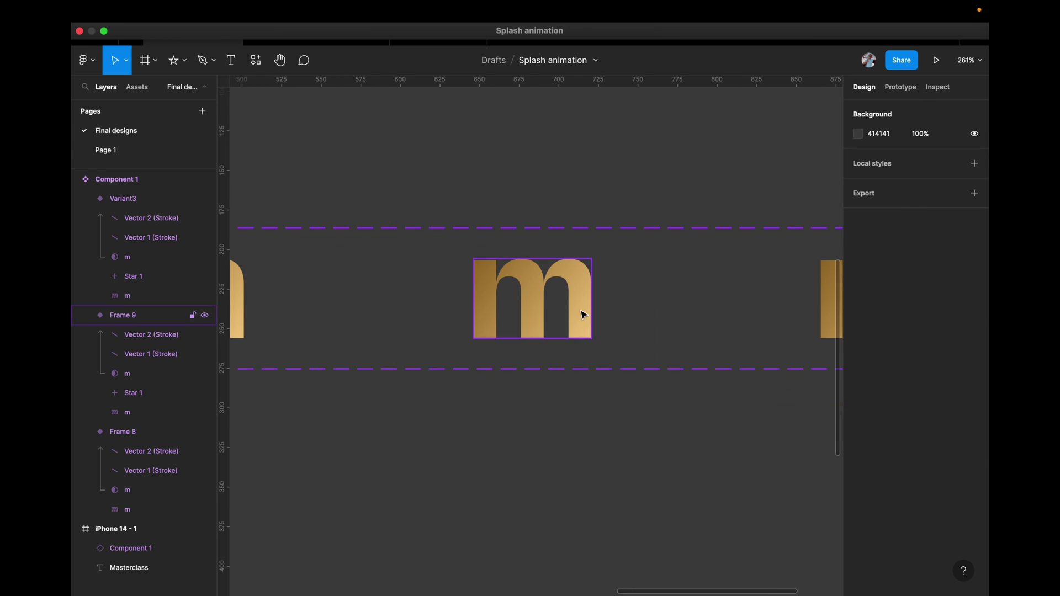
scroll(580, 312, down, 3)
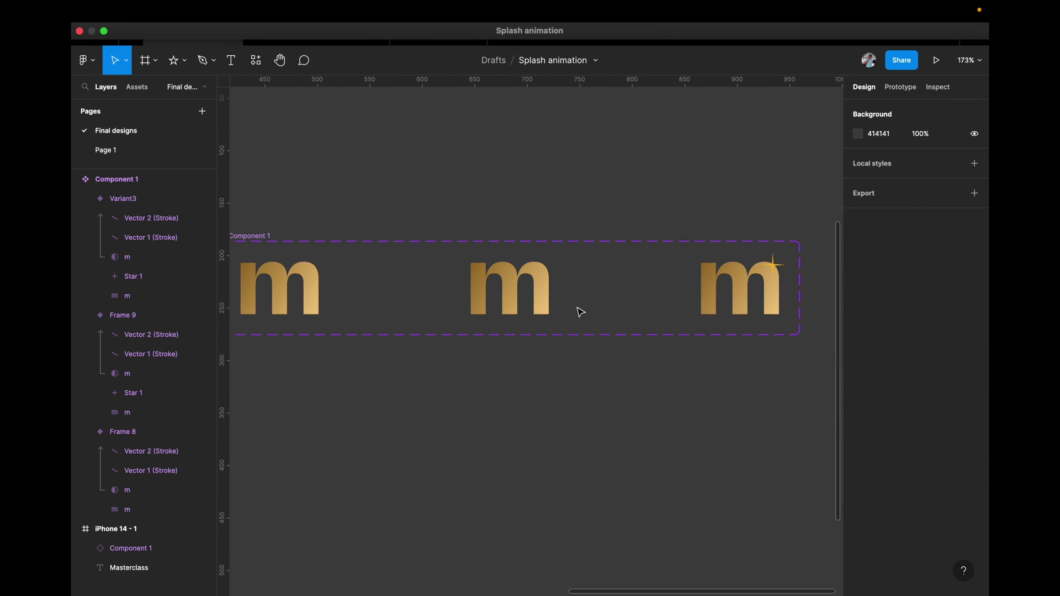
super+click(783, 266)
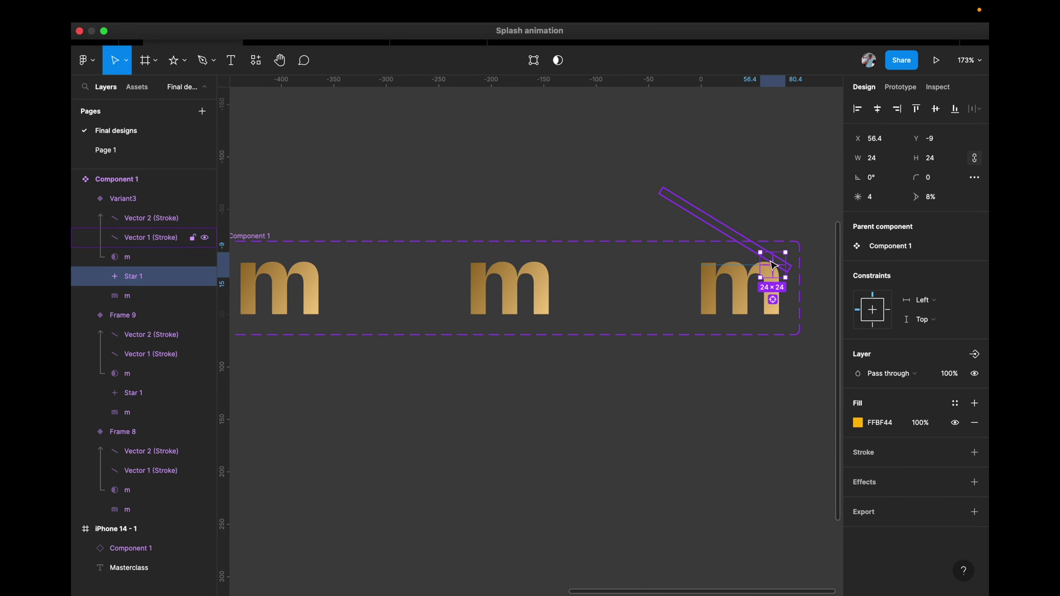
scroll(783, 268, up, 5)
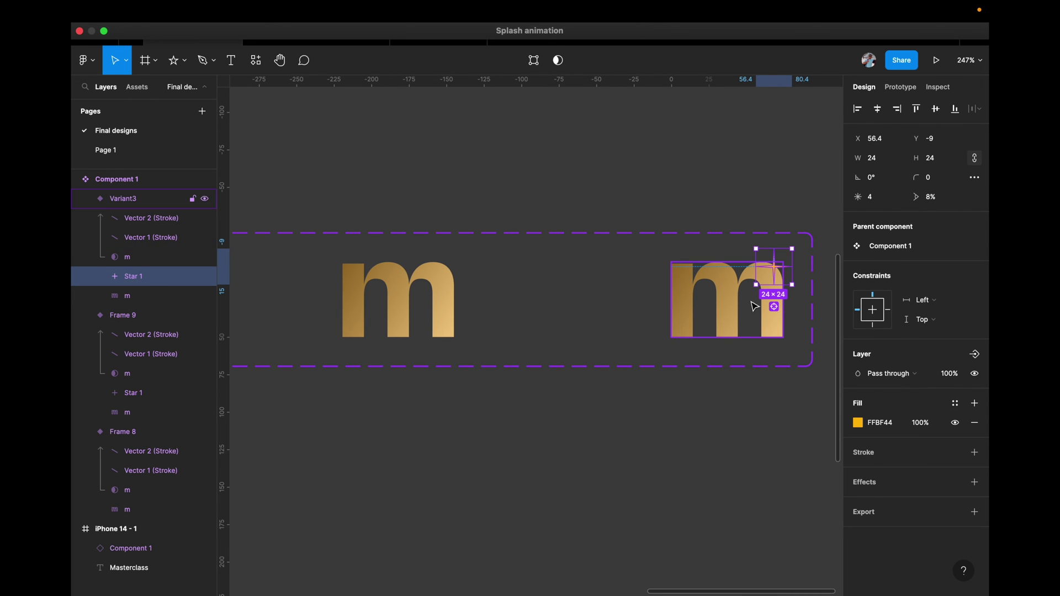
click(884, 182)
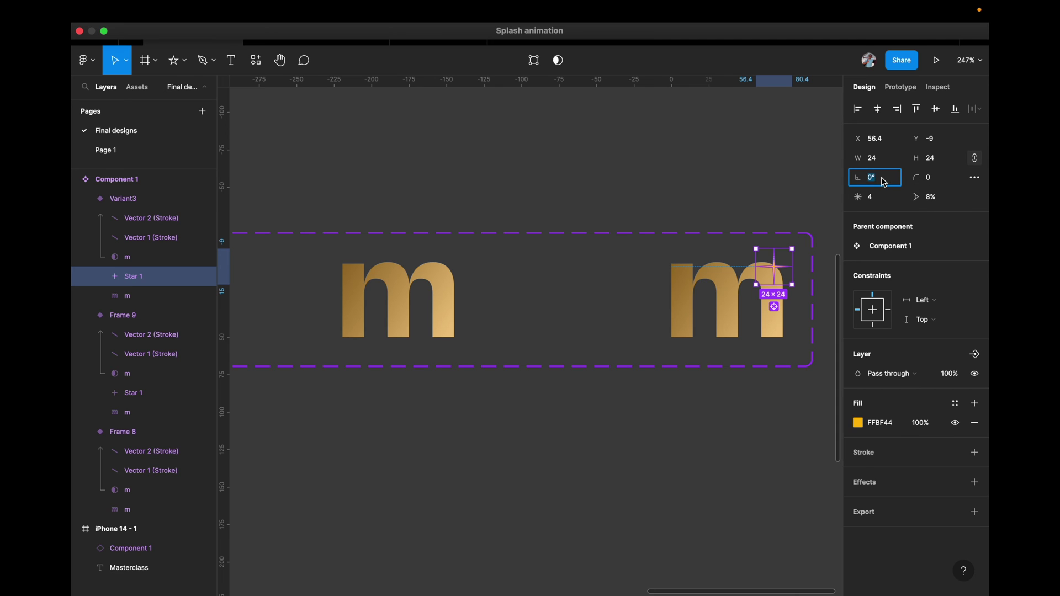
text(180)
key(Return)
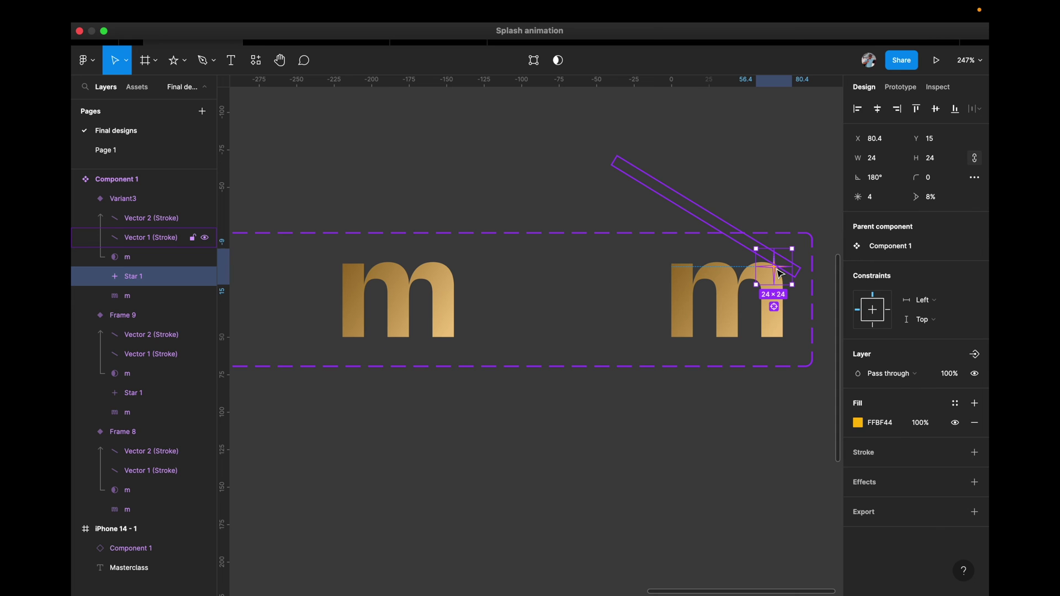
click(738, 440)
ctrl+scroll(738, 440, down, 5)
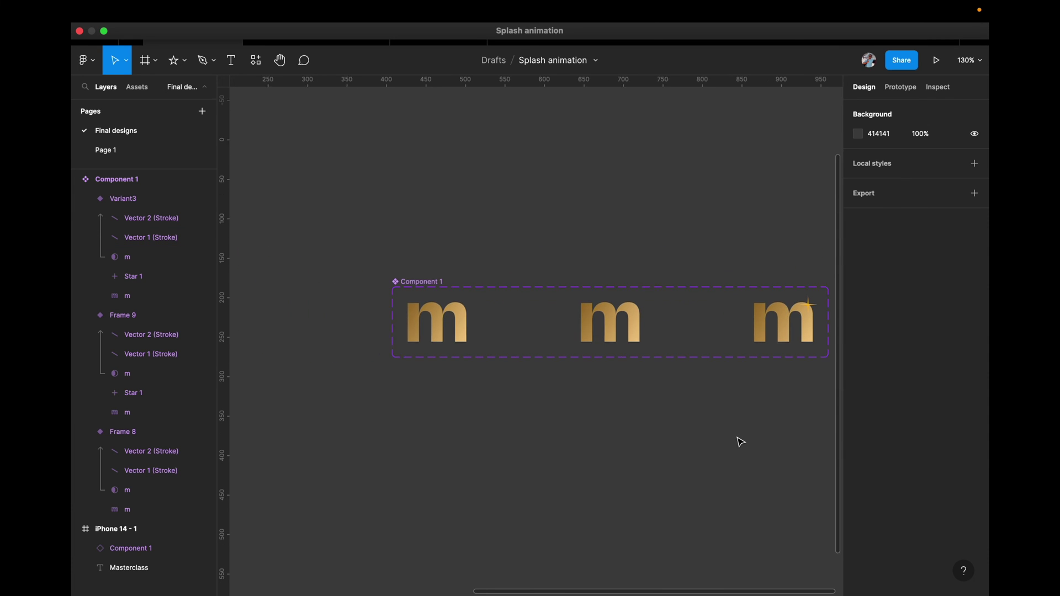
scroll(740, 442, left, 1)
scroll(741, 441, down, 1)
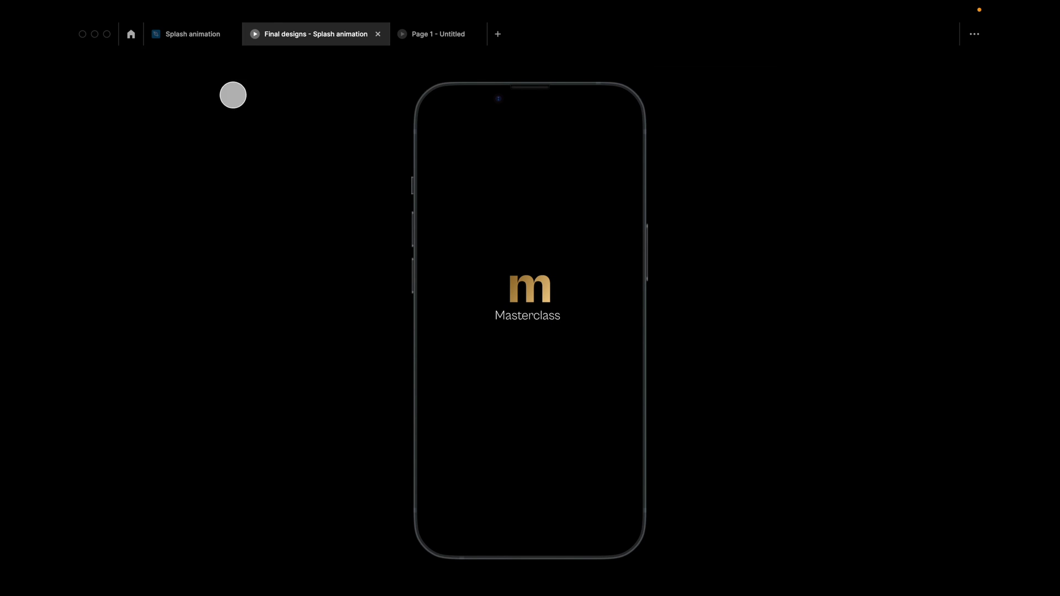
Step: Connect the Frame 9 variant to Variant3 with a prototype interaction triggered After delay
click(190, 34)
click(903, 95)
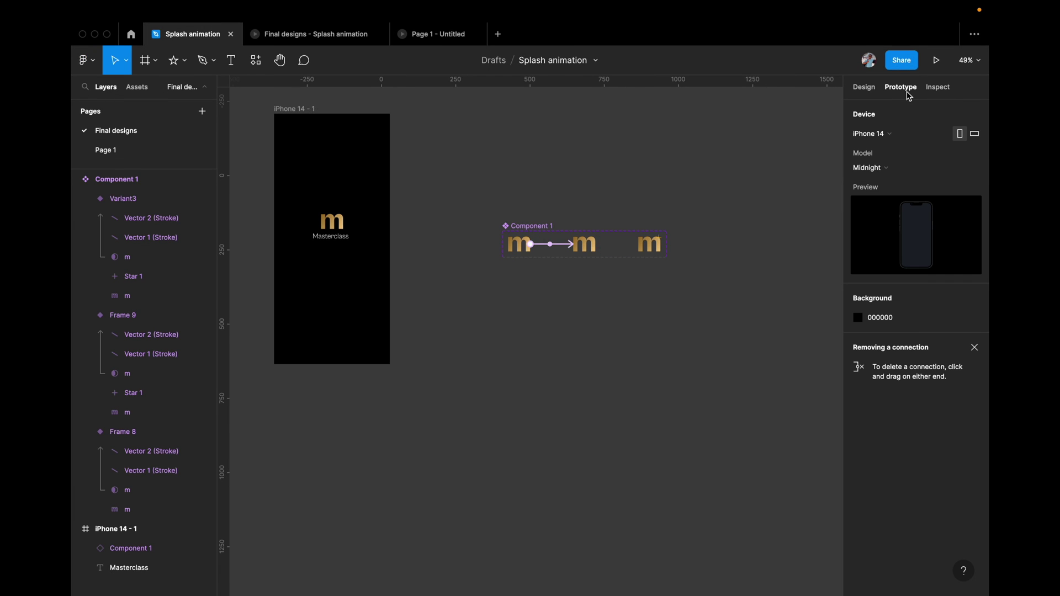
scroll(580, 264, up, 5)
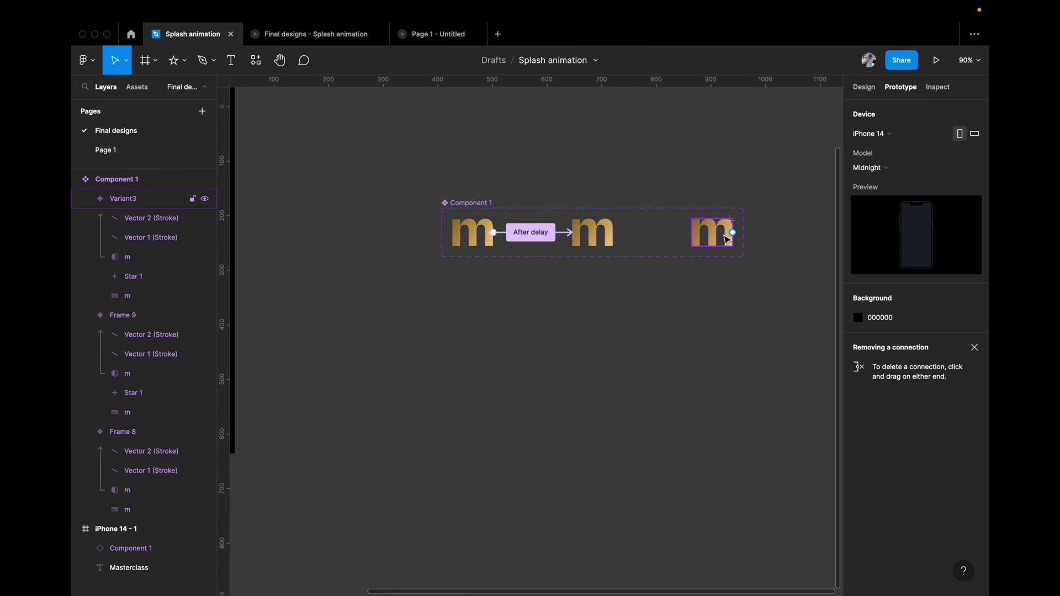
mouse_move(614, 241)
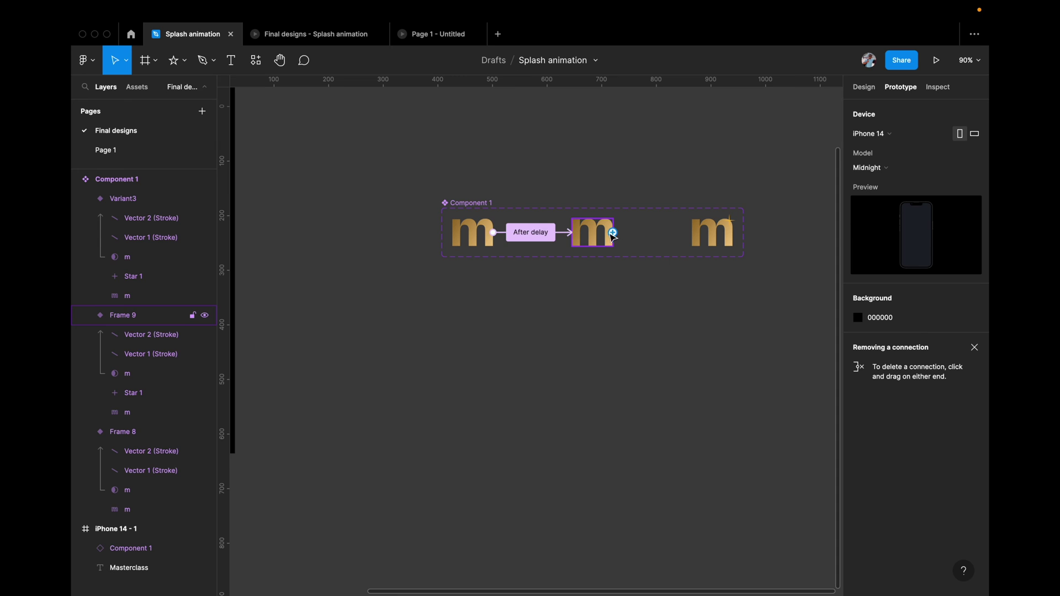
click(616, 235)
drag(613, 233, 717, 232)
click(752, 165)
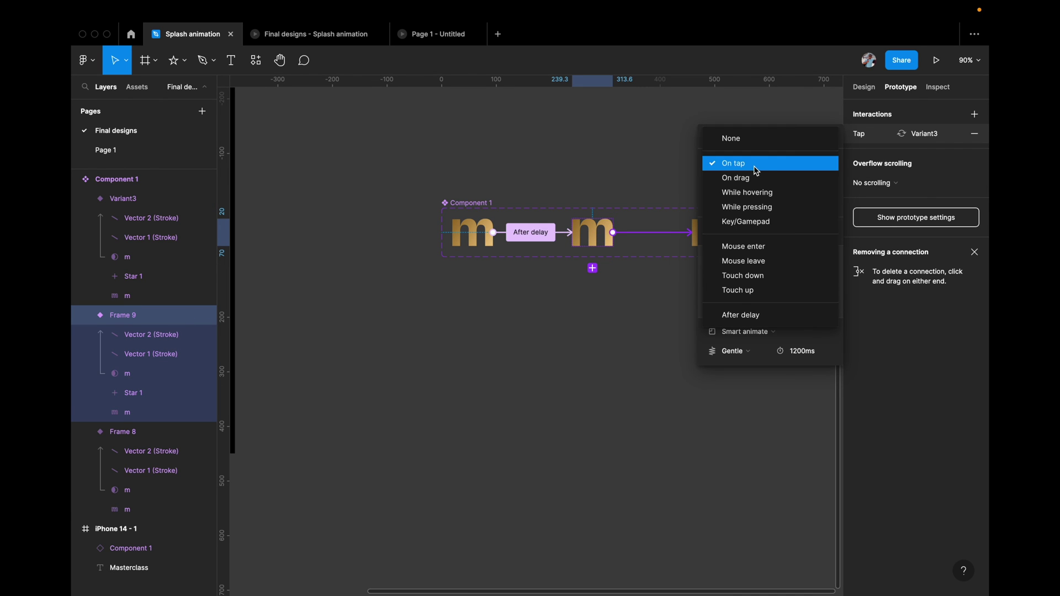
click(754, 310)
Step: Set the Frame 9 to Variant3 interaction to a 1 ms delay and 300 ms duration, and preview the splash animation
click(806, 166)
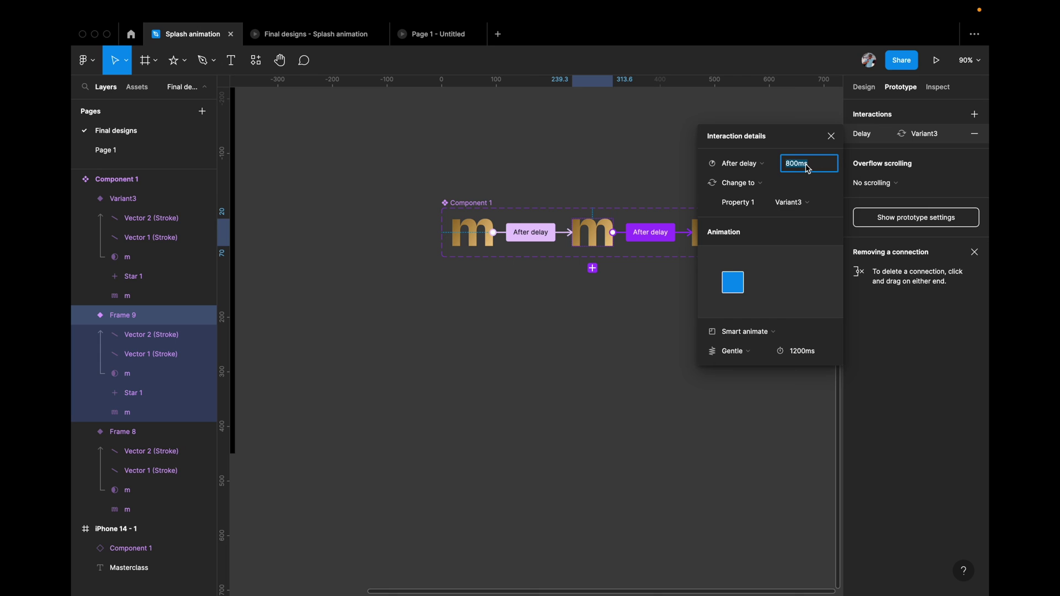
text(1)
key(Return)
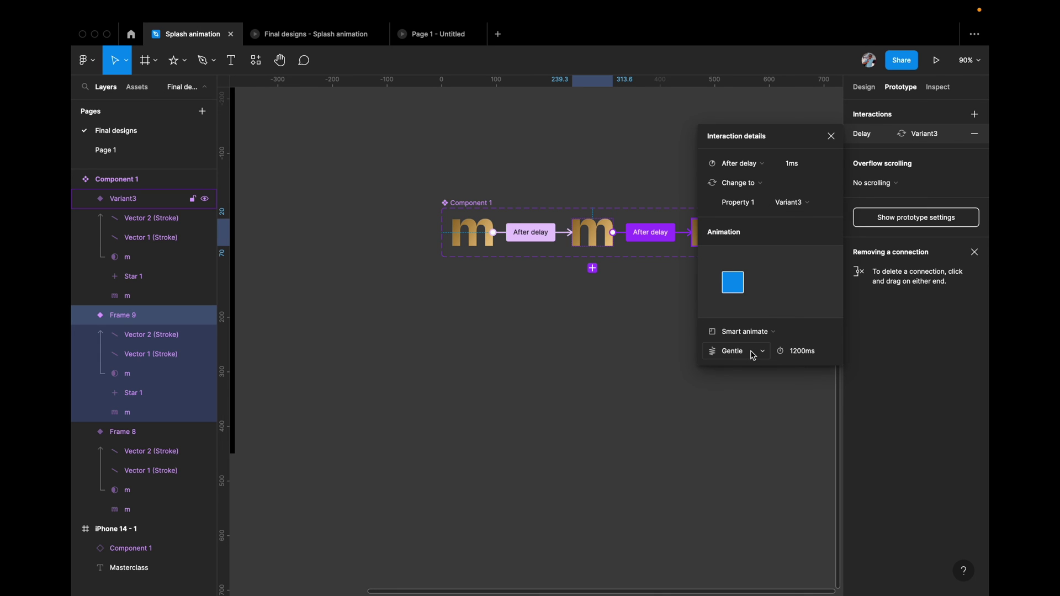
click(800, 356)
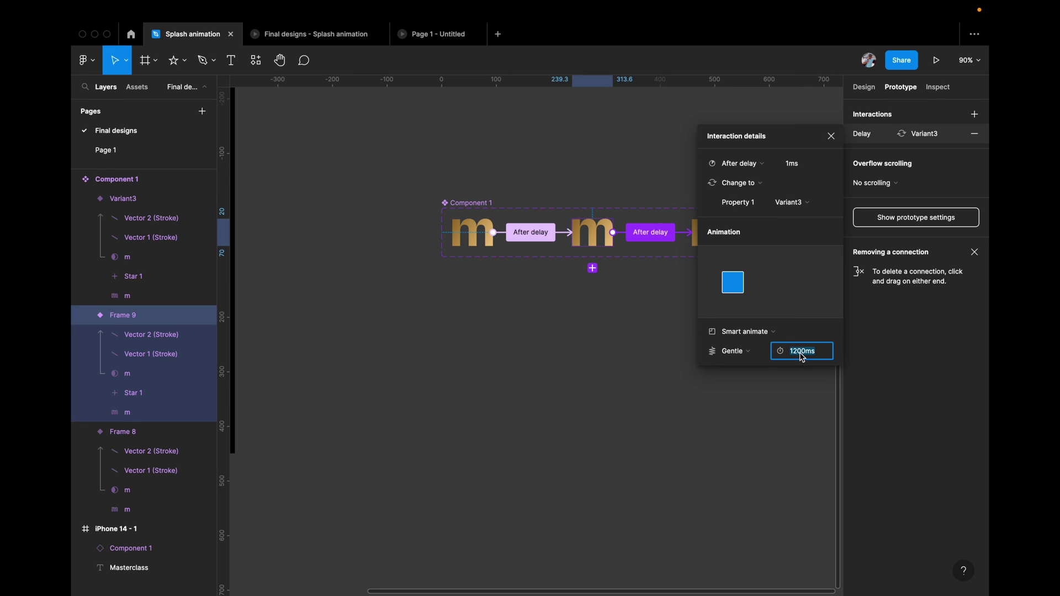
text(300)
key(Return)
click(633, 351)
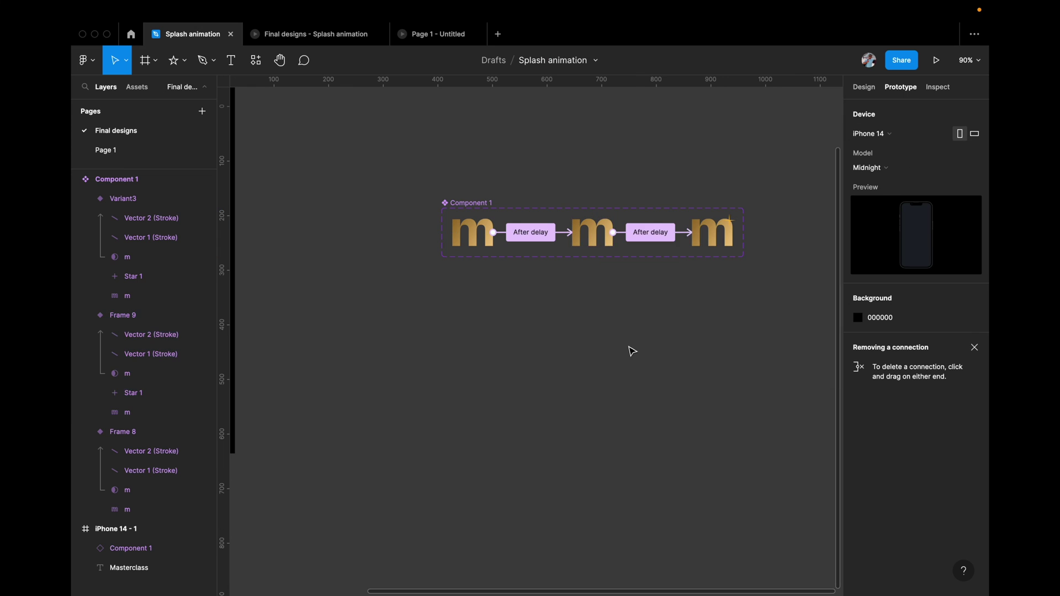
click(315, 34)
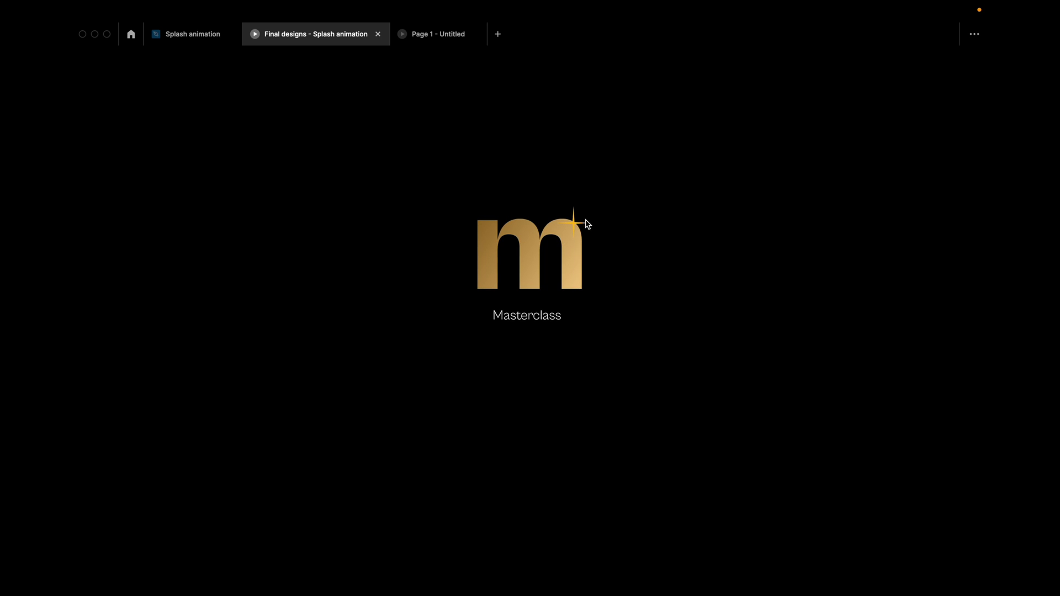
Step: Add a fourth variant to Component 1 based on Variant3
click(198, 37)
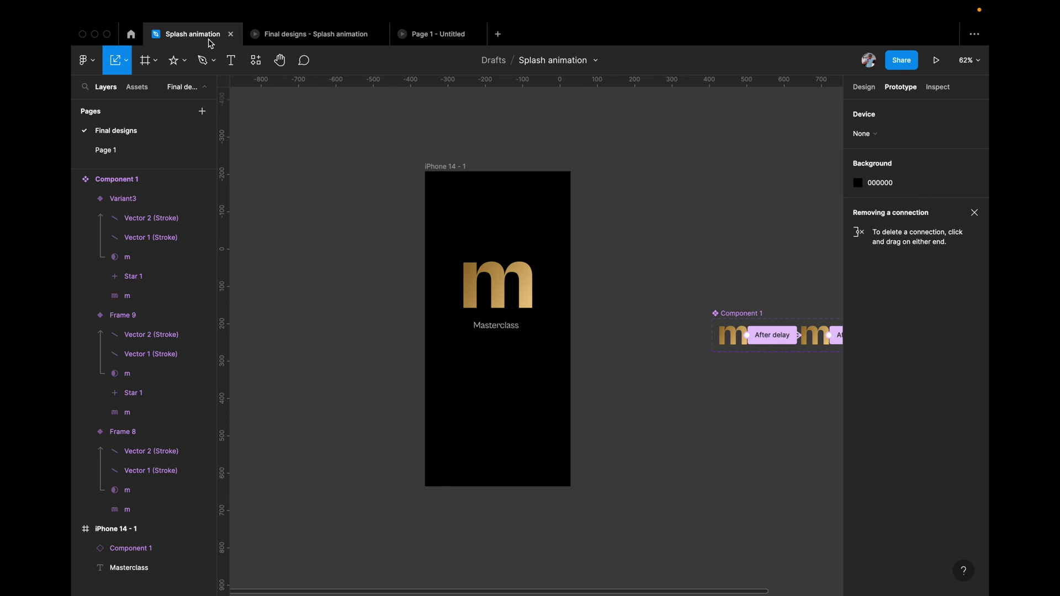
scroll(551, 267, right, 2)
scroll(553, 267, up, 8)
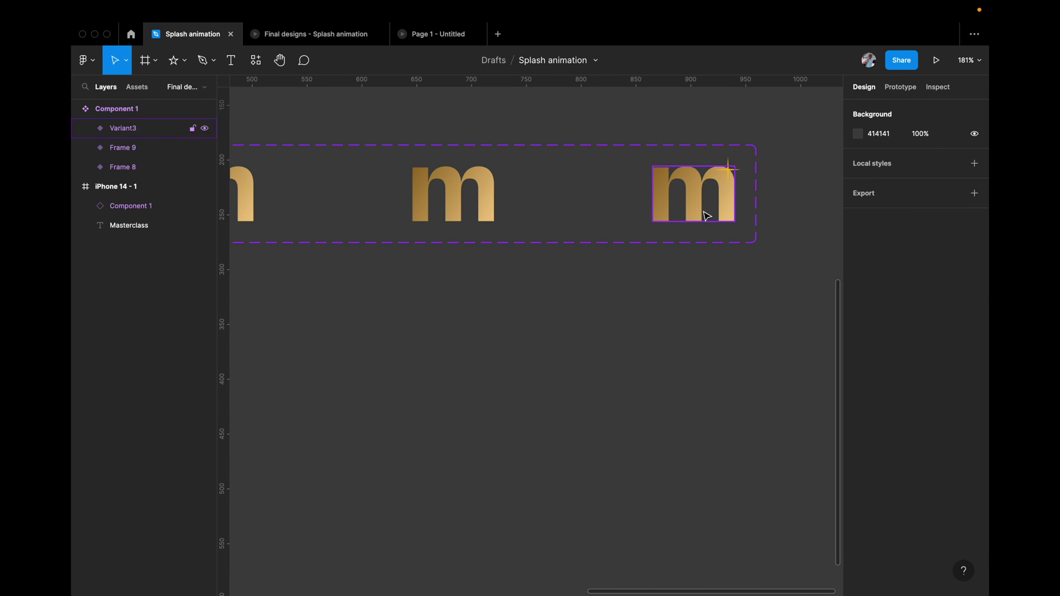
click(705, 216)
click(694, 244)
scroll(697, 247, down, 5)
scroll(684, 238, right, 1)
scroll(670, 230, up, 5)
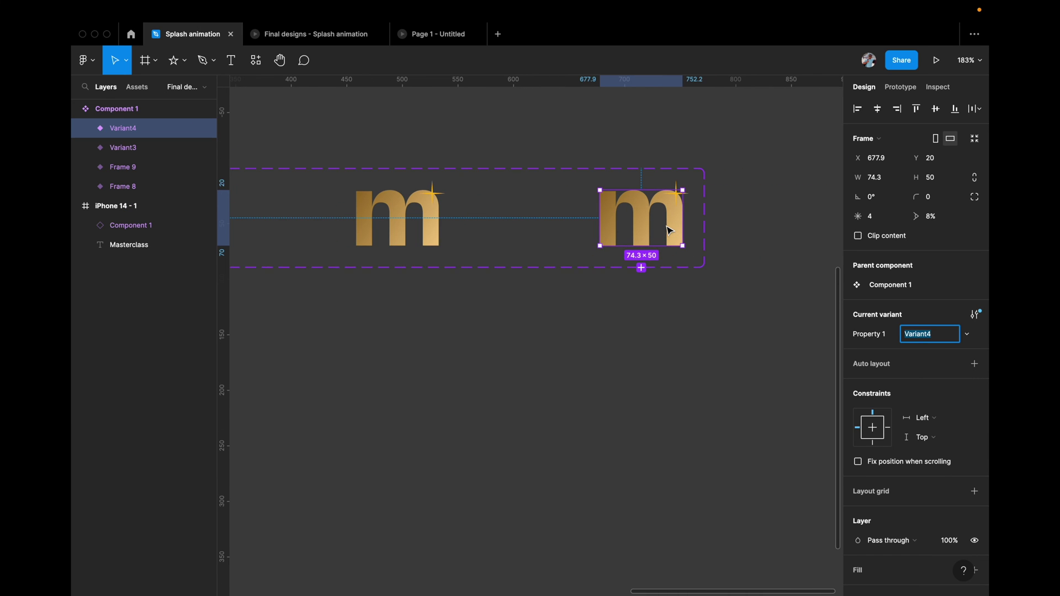
Step: Set the layer opacity of the star in Variant4 to 0%
click(762, 213)
scroll(694, 216, up, 5)
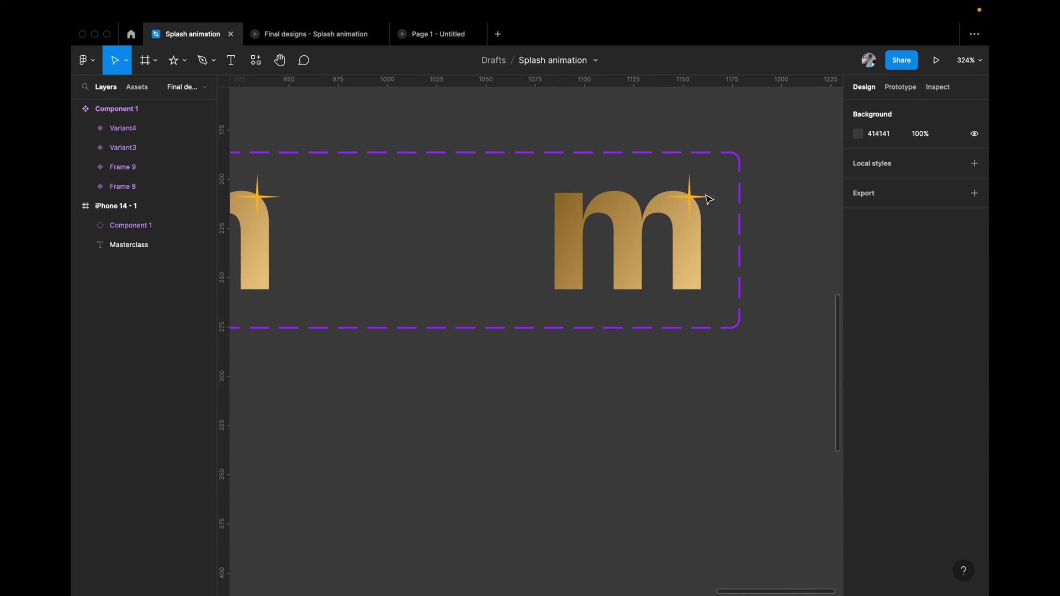
super+click(703, 200)
click(954, 375)
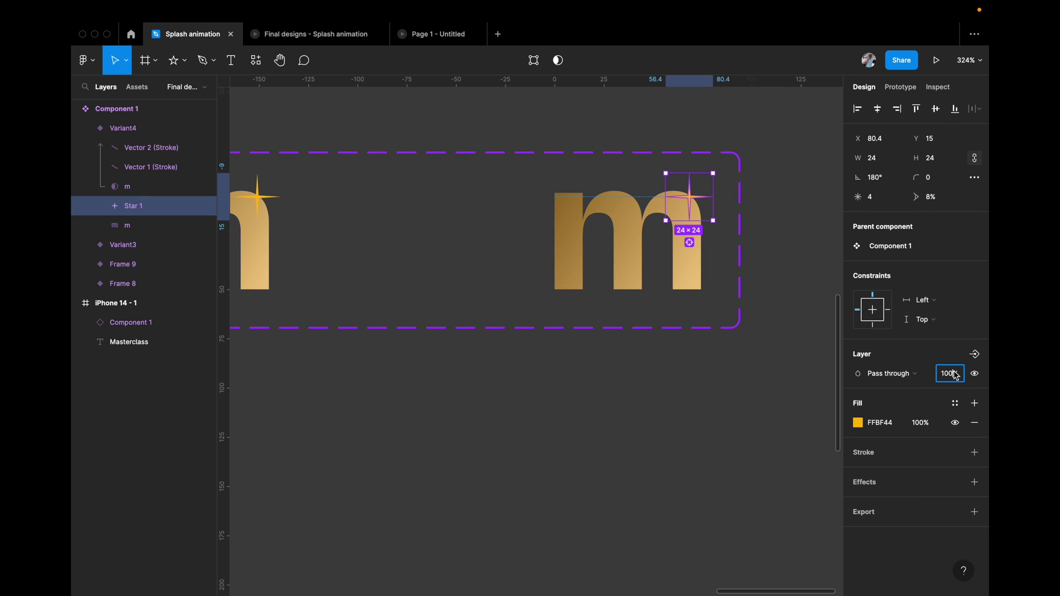
text(0)
key(Return)
click(728, 495)
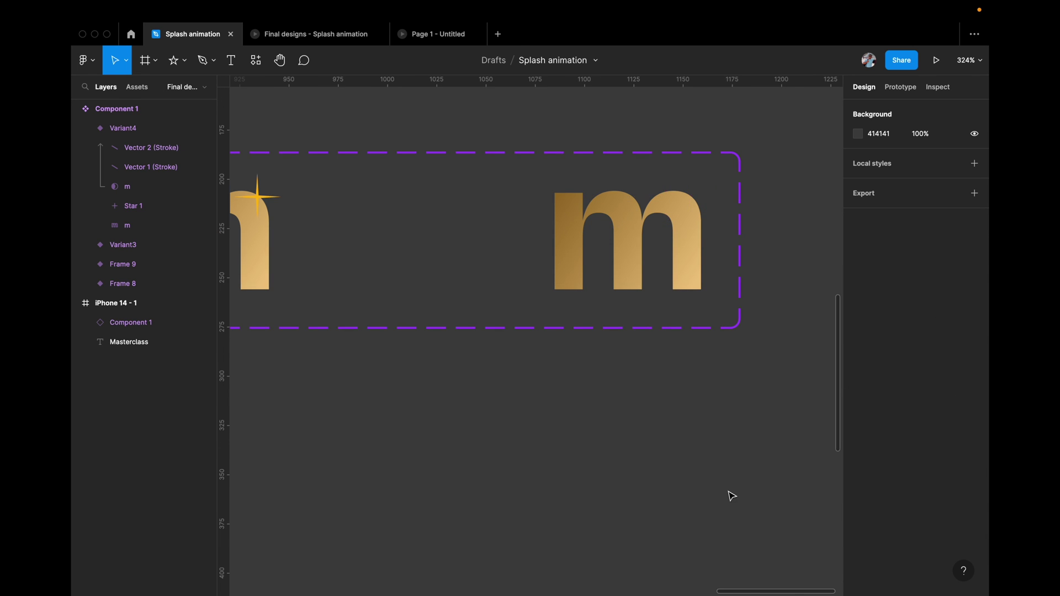
Step: Connect Variant3 to Variant4 with a prototype interaction triggered After delay
scroll(729, 495, down, 3)
scroll(712, 500, left, 2)
key(alt+9)
scroll(663, 387, down, 3)
click(461, 282)
drag(490, 280, 629, 282)
click(736, 163)
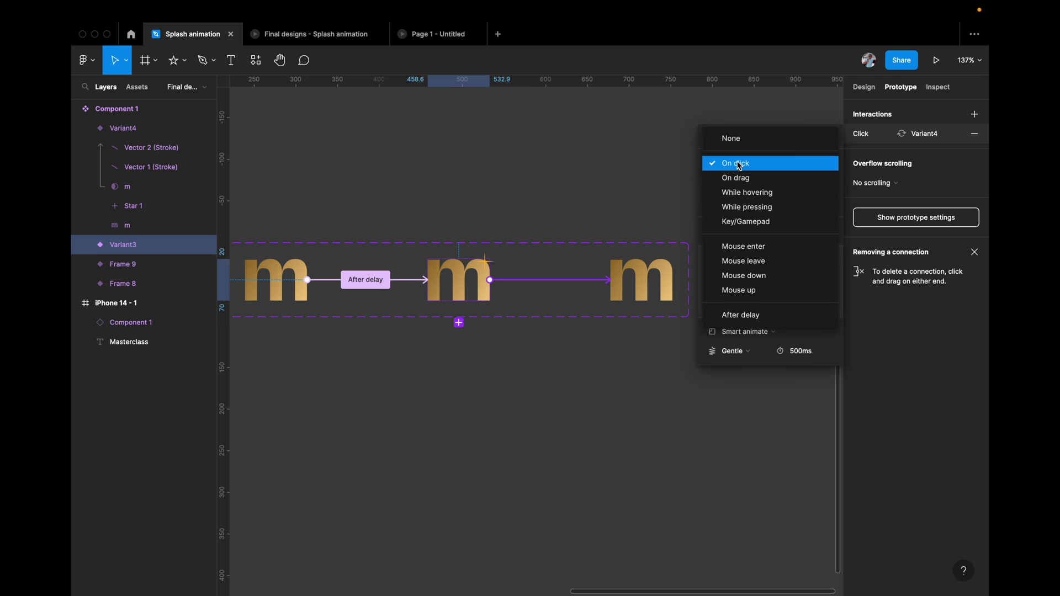
click(750, 316)
Step: Set the Variant3 to Variant4 interaction to a 1 ms delay and 300 ms duration, and preview the splash animation
click(800, 164)
text(1)
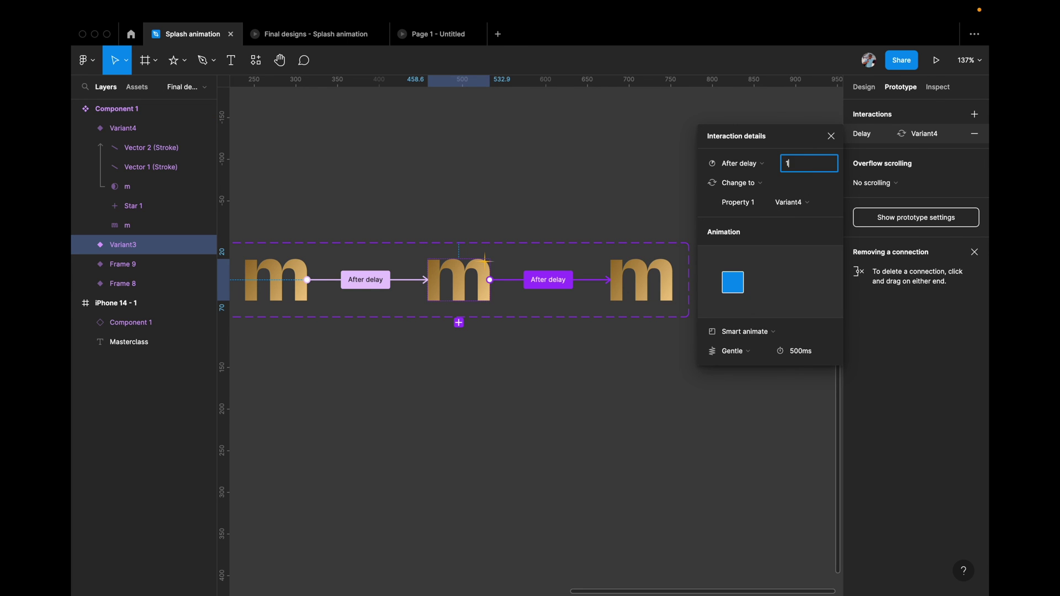
key(Return)
click(803, 353)
text(300)
key(Return)
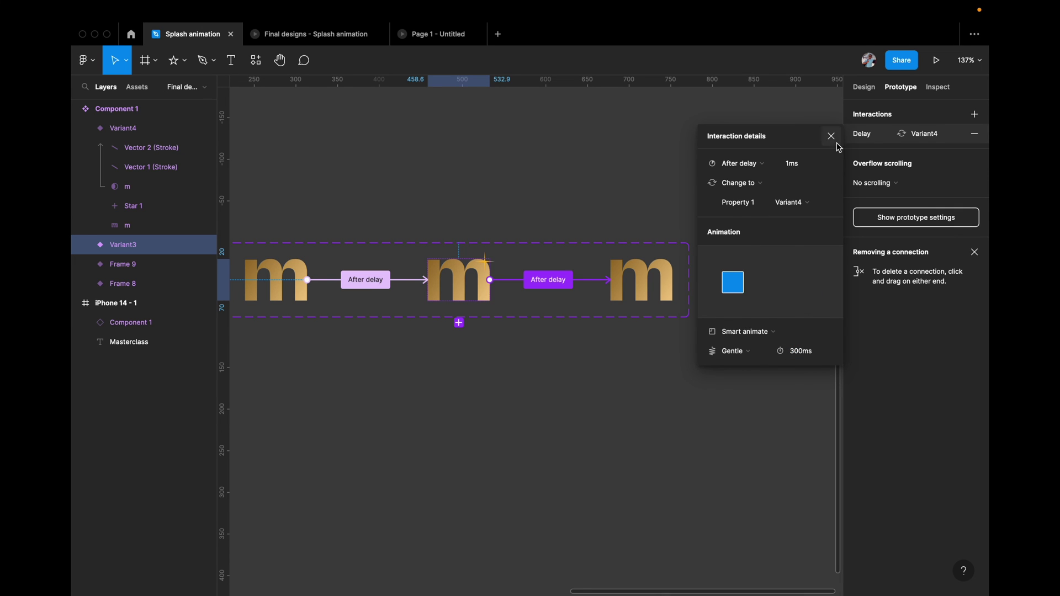
click(638, 197)
click(335, 36)
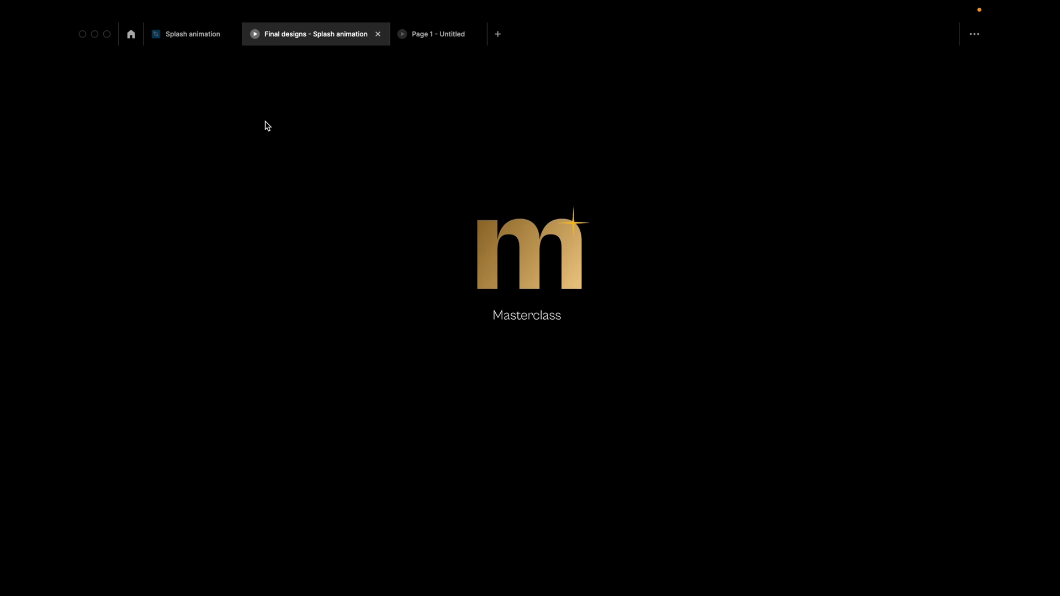
Step: Connect Variant4 back to the Frame 8 variant with an After delay interaction to loop the animation
click(188, 39)
scroll(544, 305, left, 2)
scroll(544, 305, down, 1)
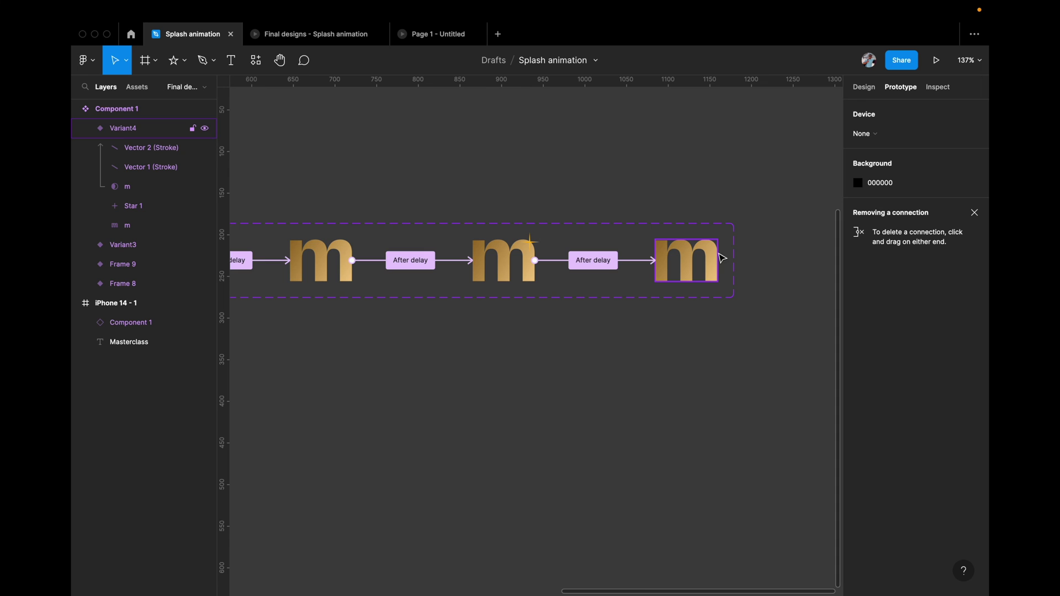
scroll(530, 381, left, 2)
scroll(530, 381, down, 3)
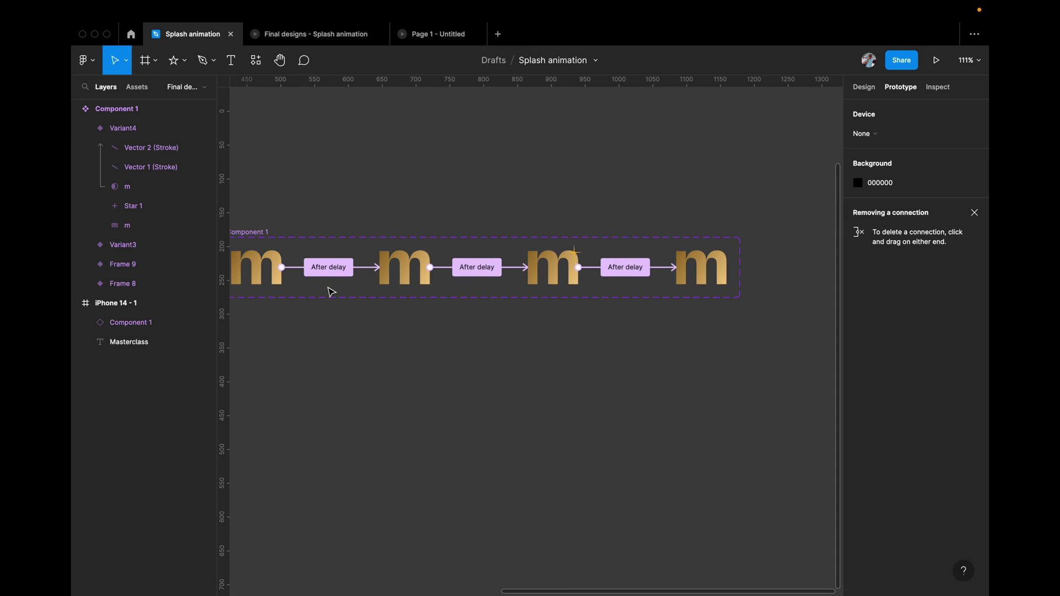
scroll(328, 292, left, 2)
scroll(327, 292, down, 1)
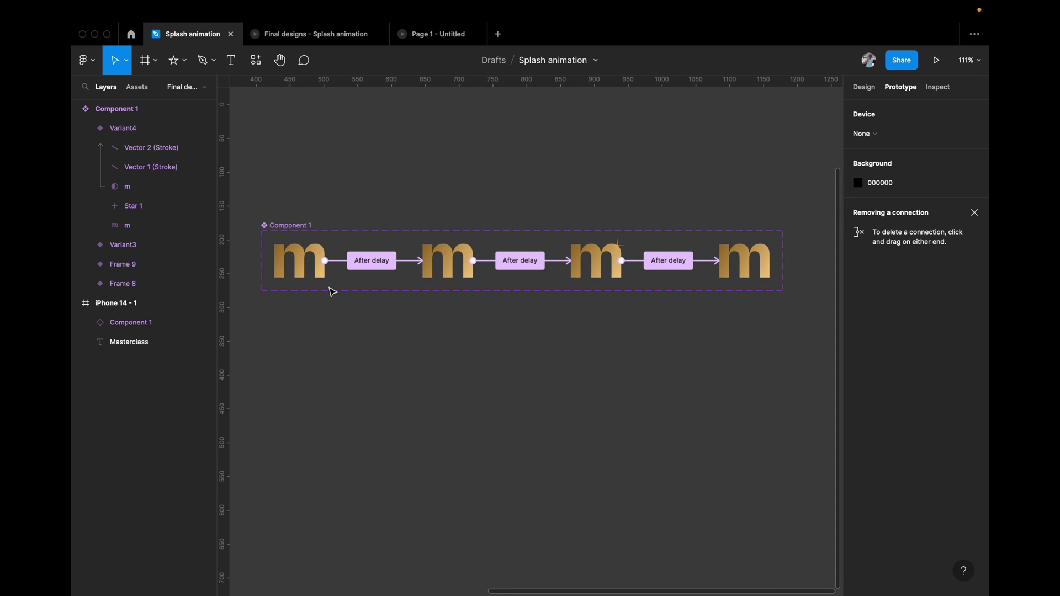
click(767, 255)
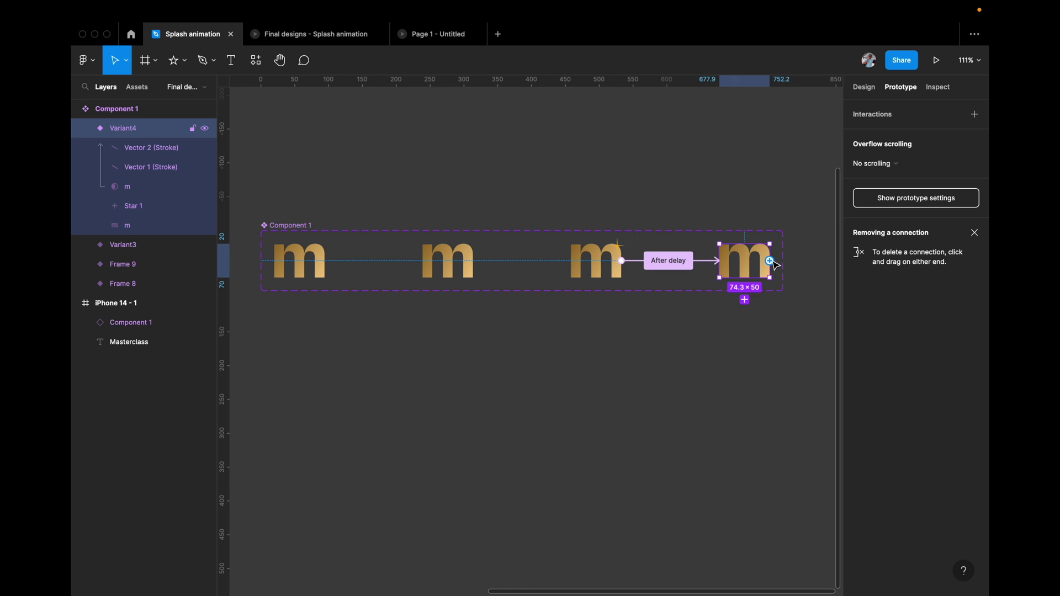
drag(769, 260, 323, 255)
click(753, 165)
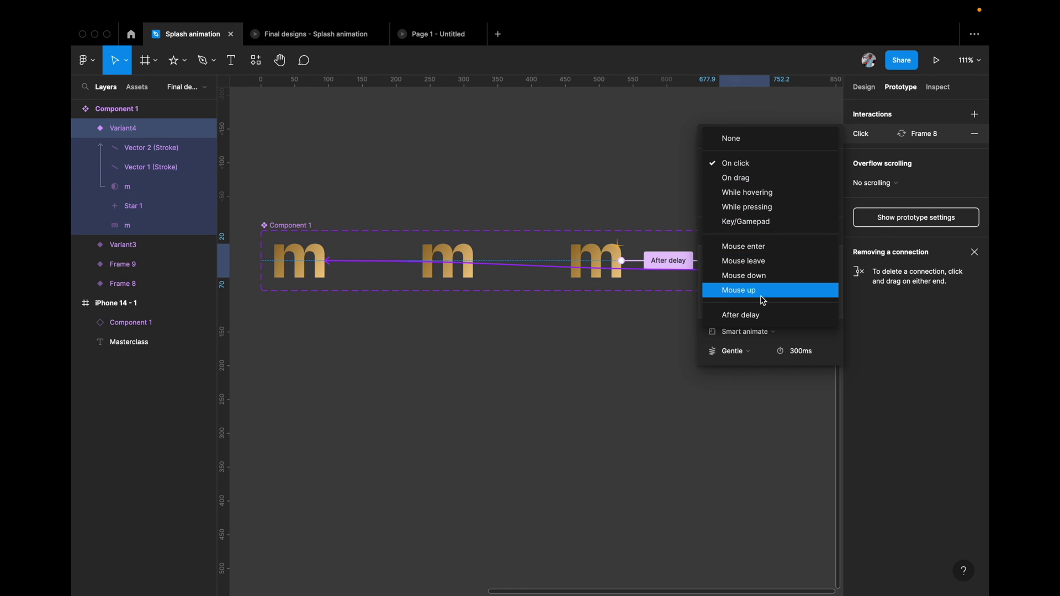
click(758, 316)
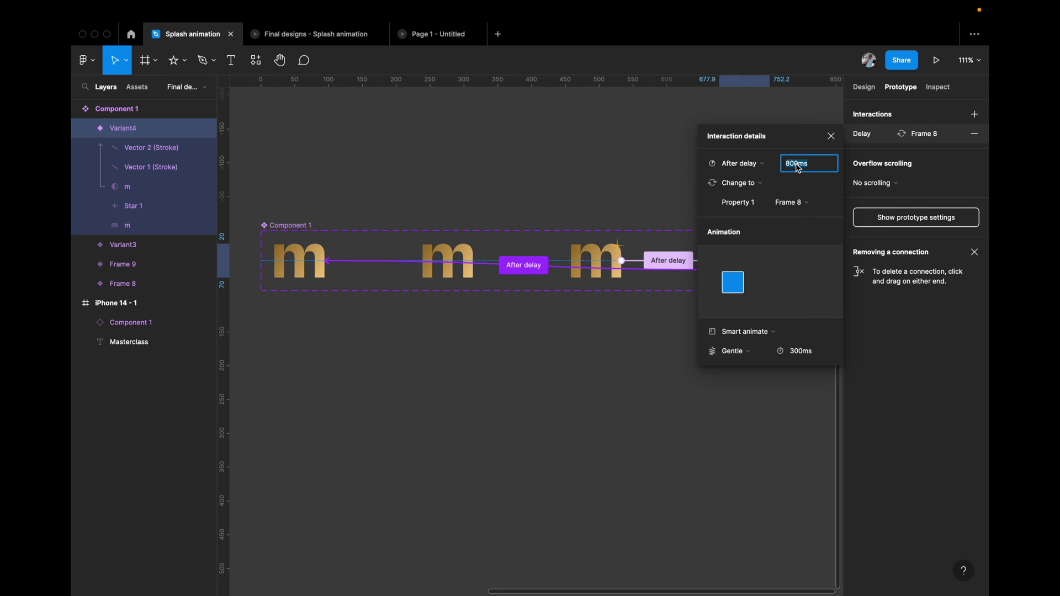
Step: Set the Variant4 to Frame 8 interaction to a 1 ms delay with an Instant animation
click(717, 332)
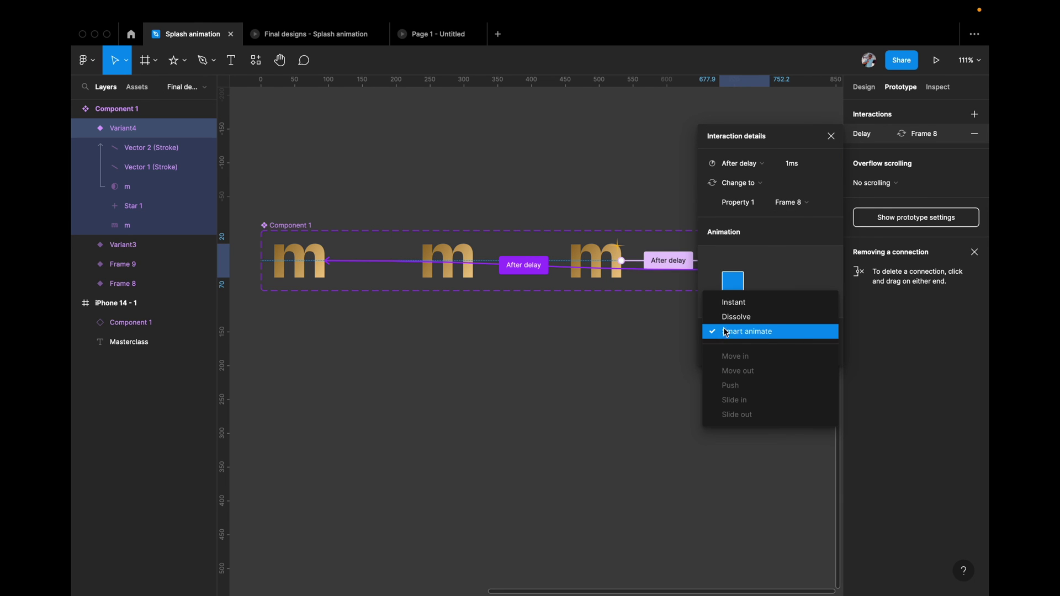
click(718, 303)
click(668, 352)
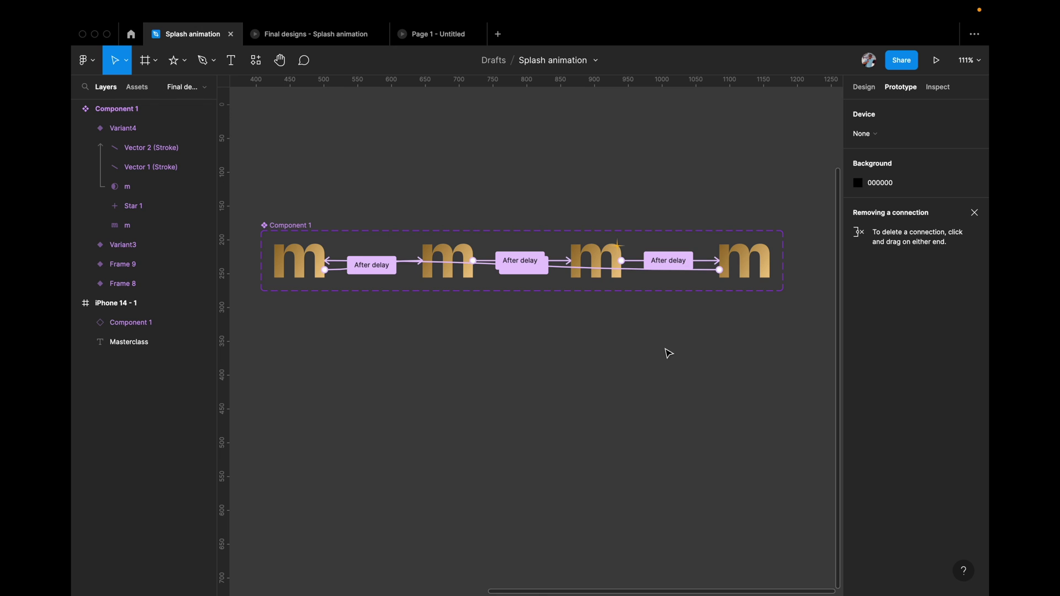
Step: Preview the looping Masterclass splash animation in the prototype presentation
click(324, 41)
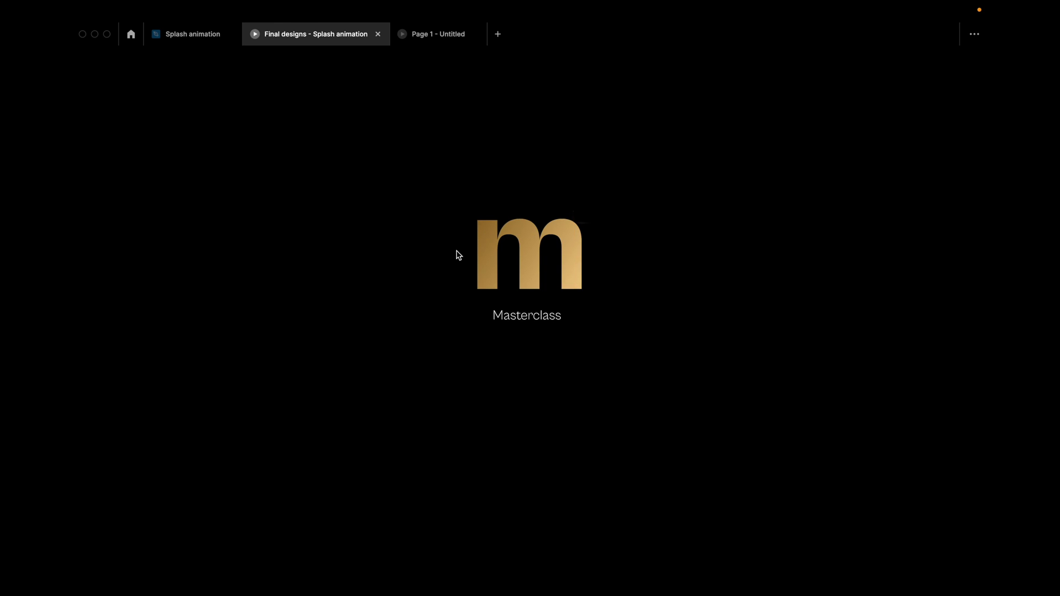
scroll(519, 183, right, 1)
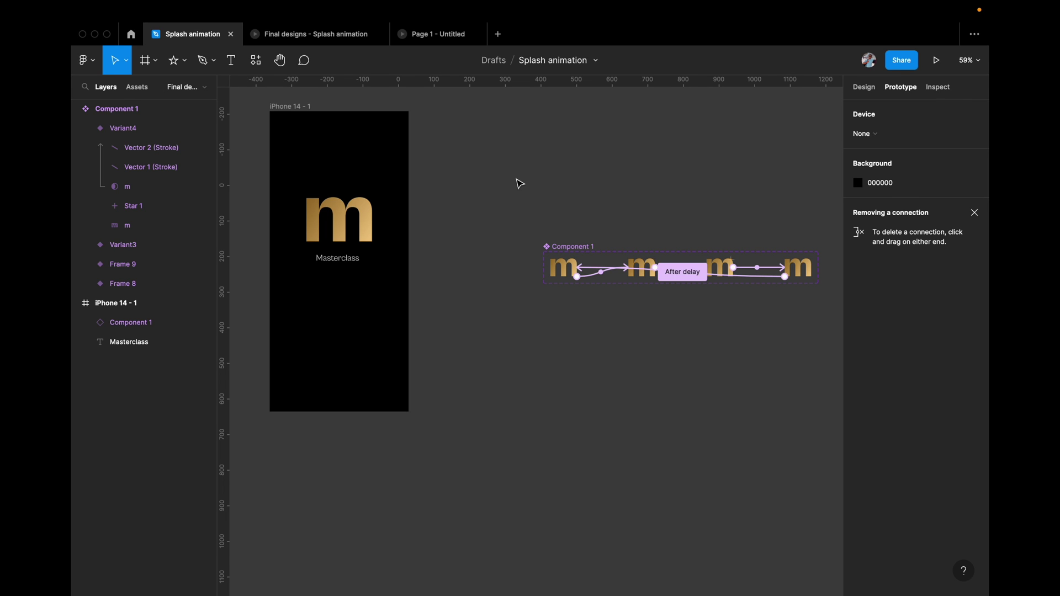
Step: Examine the design properties of the Frame 8 variant's two stripe vectors and its m mask layer
click(864, 87)
scroll(559, 293, up, 5)
click(572, 259)
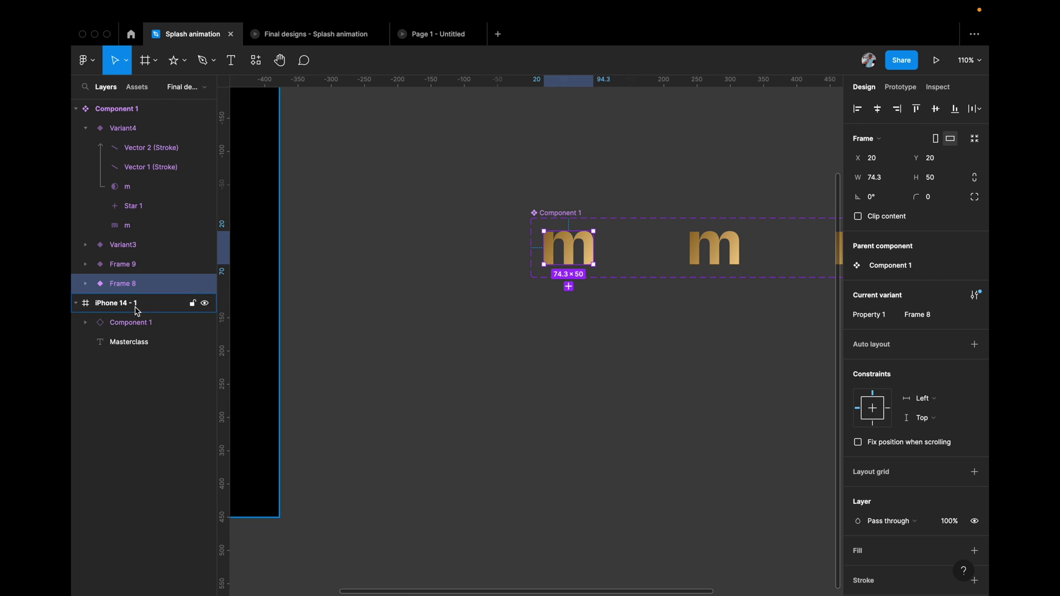
click(85, 283)
click(124, 311)
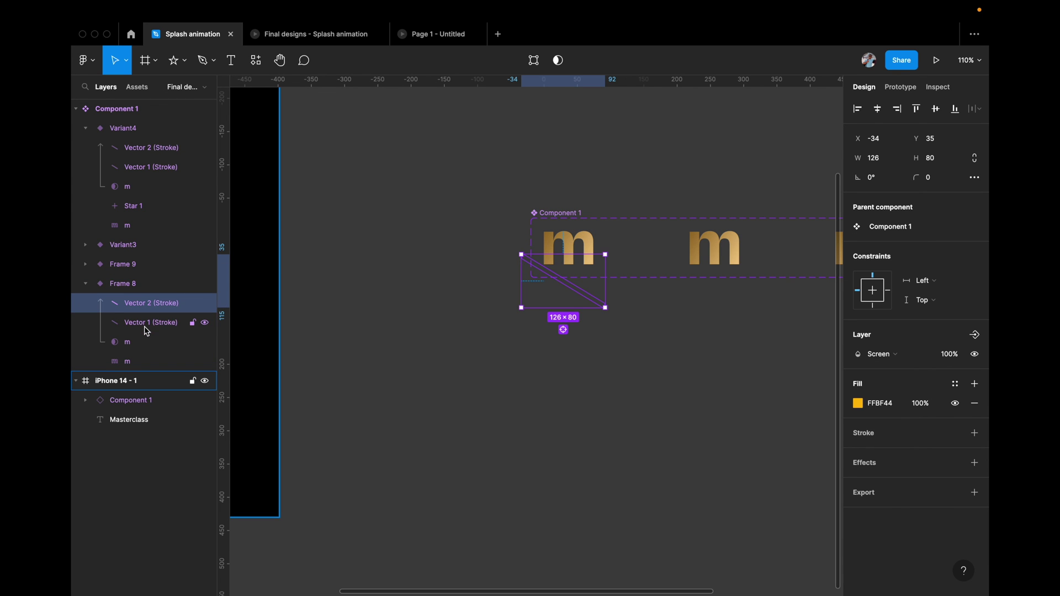
shift+click(145, 323)
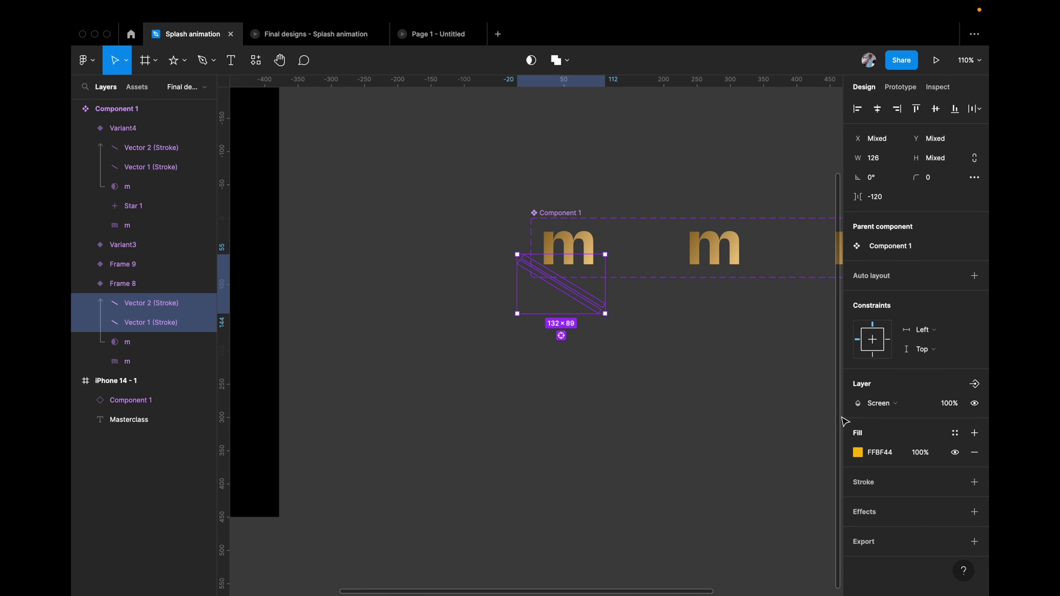
click(145, 345)
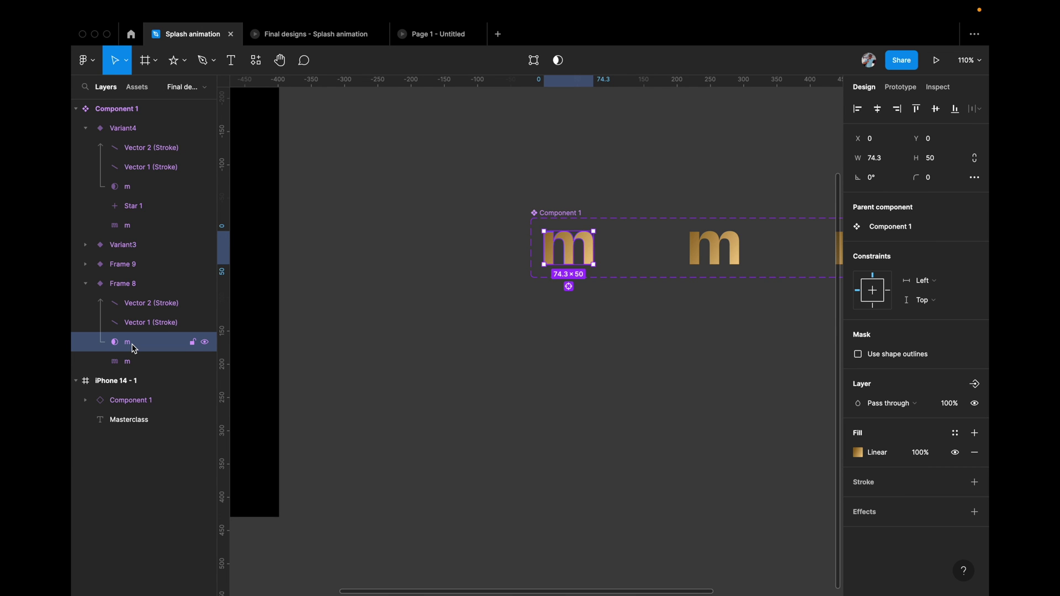
Step: Deselect the mask layer and return to the prototype presentation to watch the sparkle and shine loop again
click(393, 306)
scroll(395, 306, down, 5)
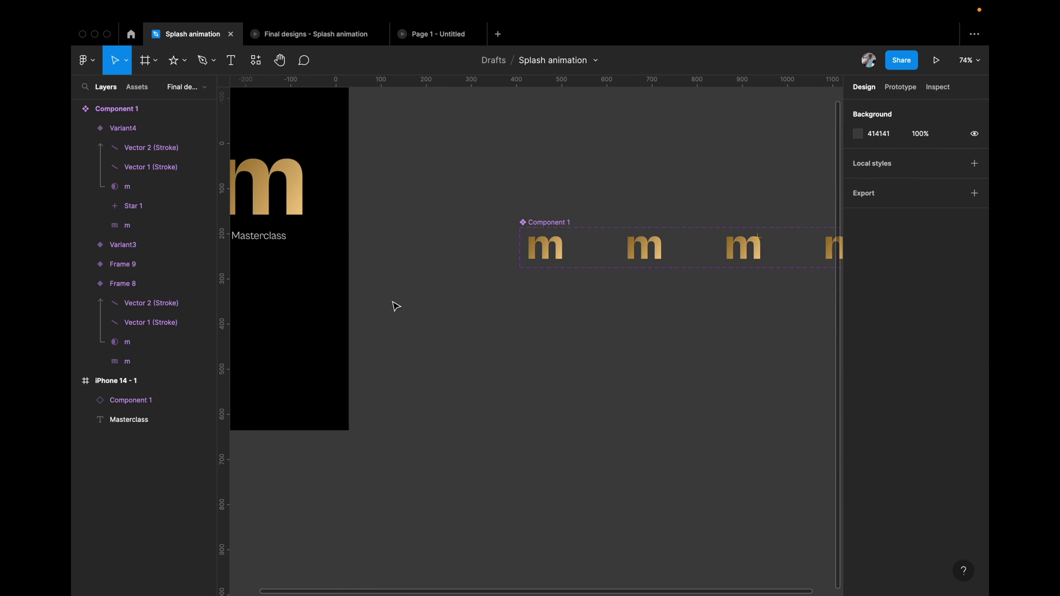
click(310, 35)
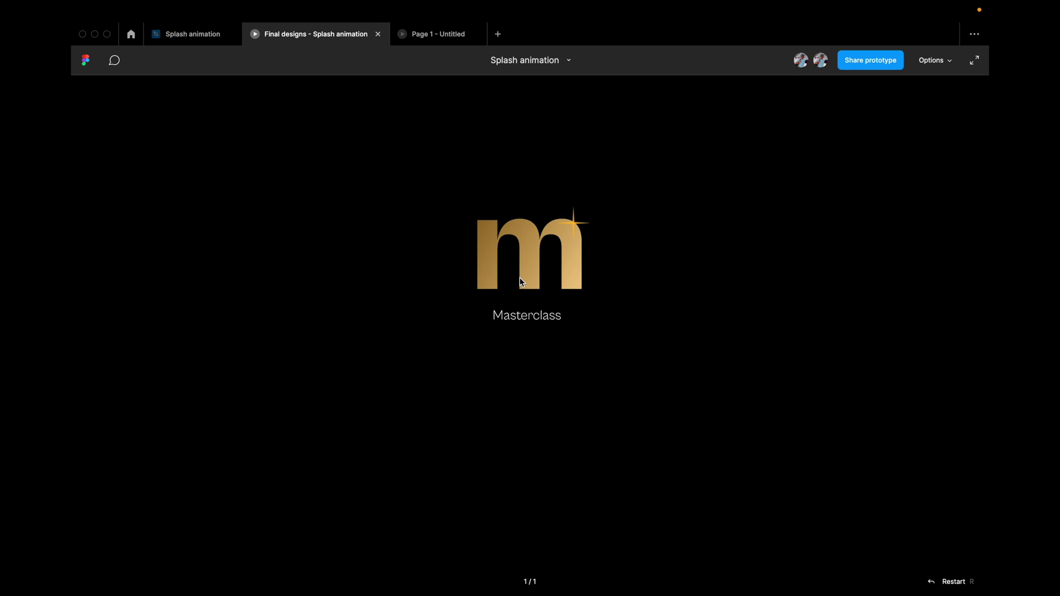